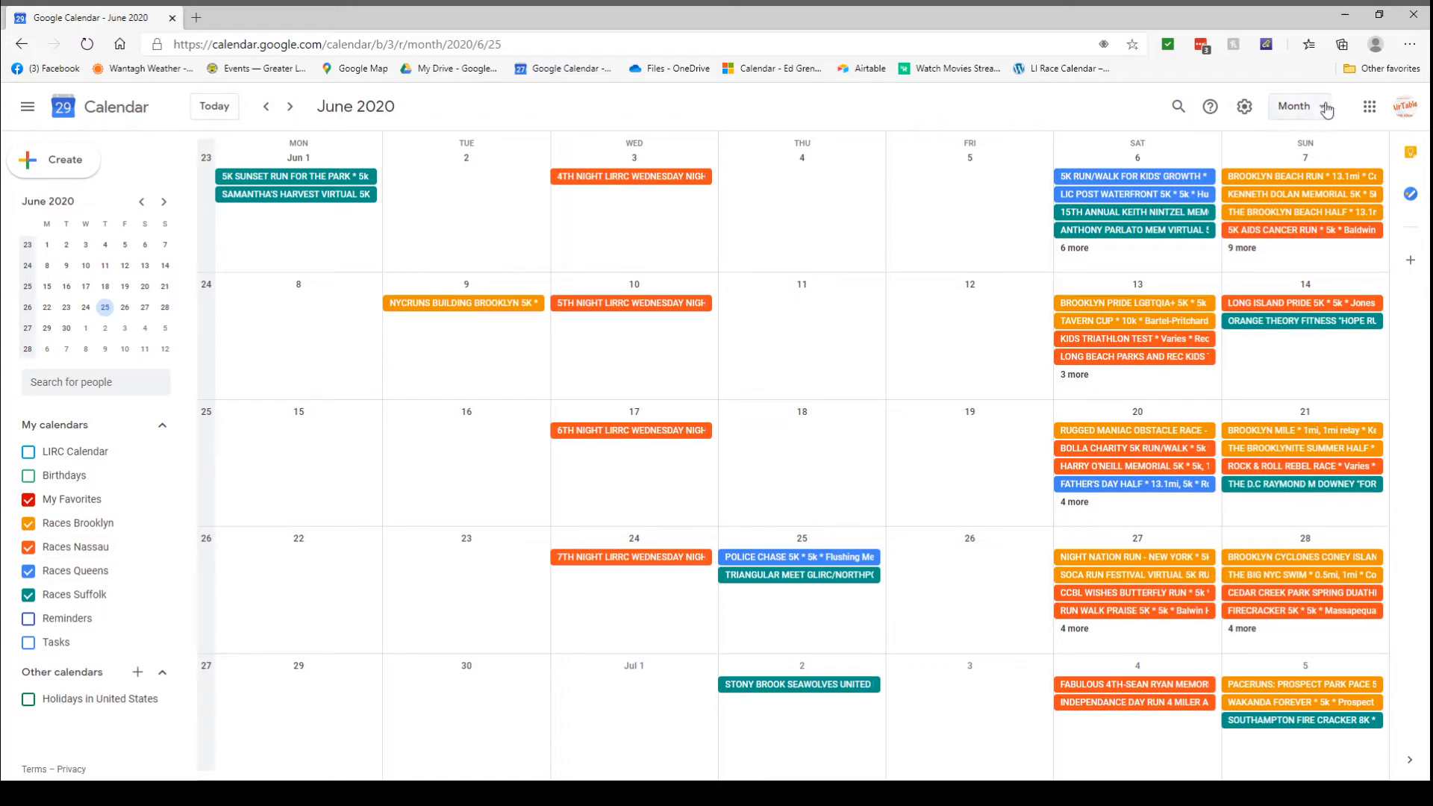
- Switch the calendar to the week view and show the week containing June 11, 2020
{"action": "left_click", "coordinate": [1325, 111]}
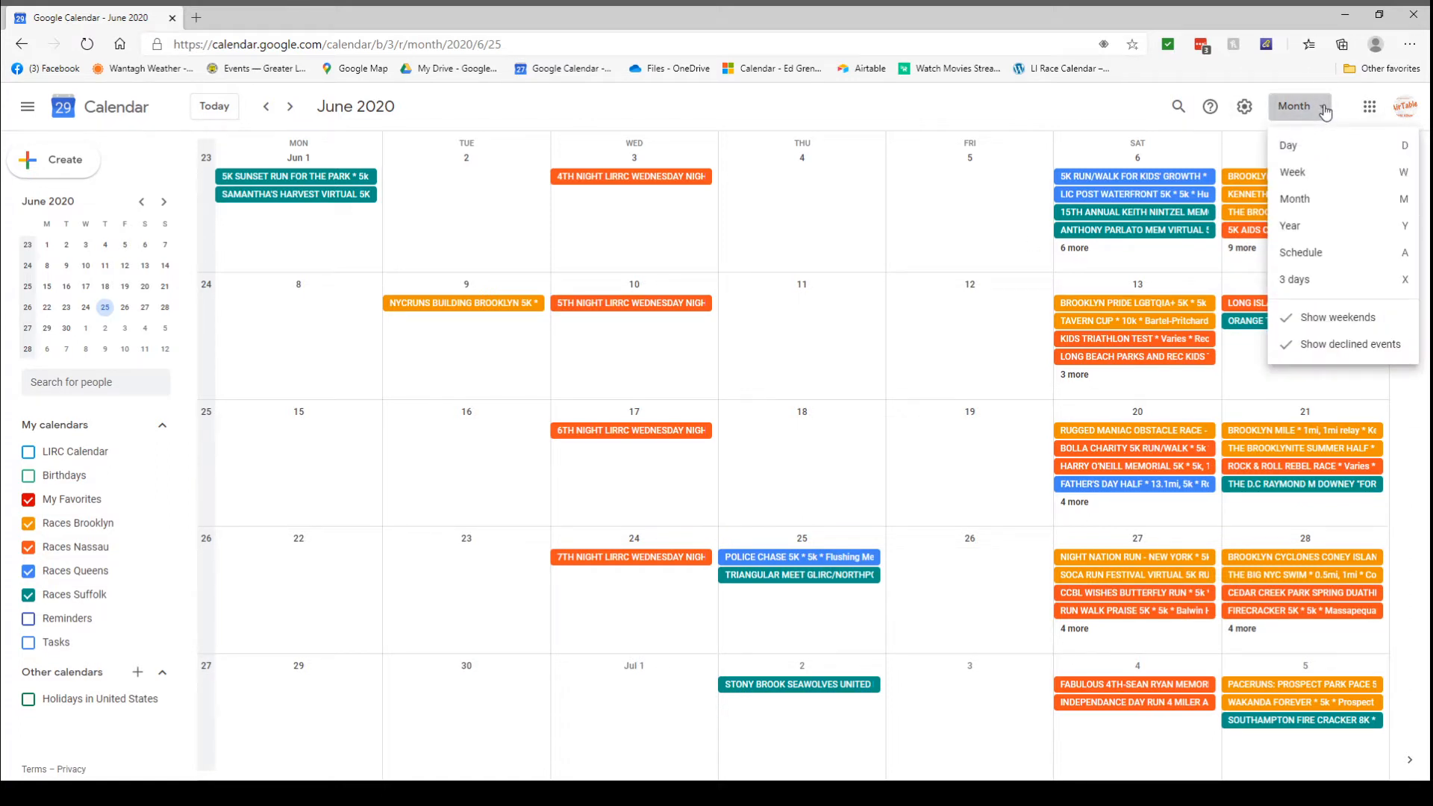
{"action": "left_click", "coordinate": [1295, 183]}
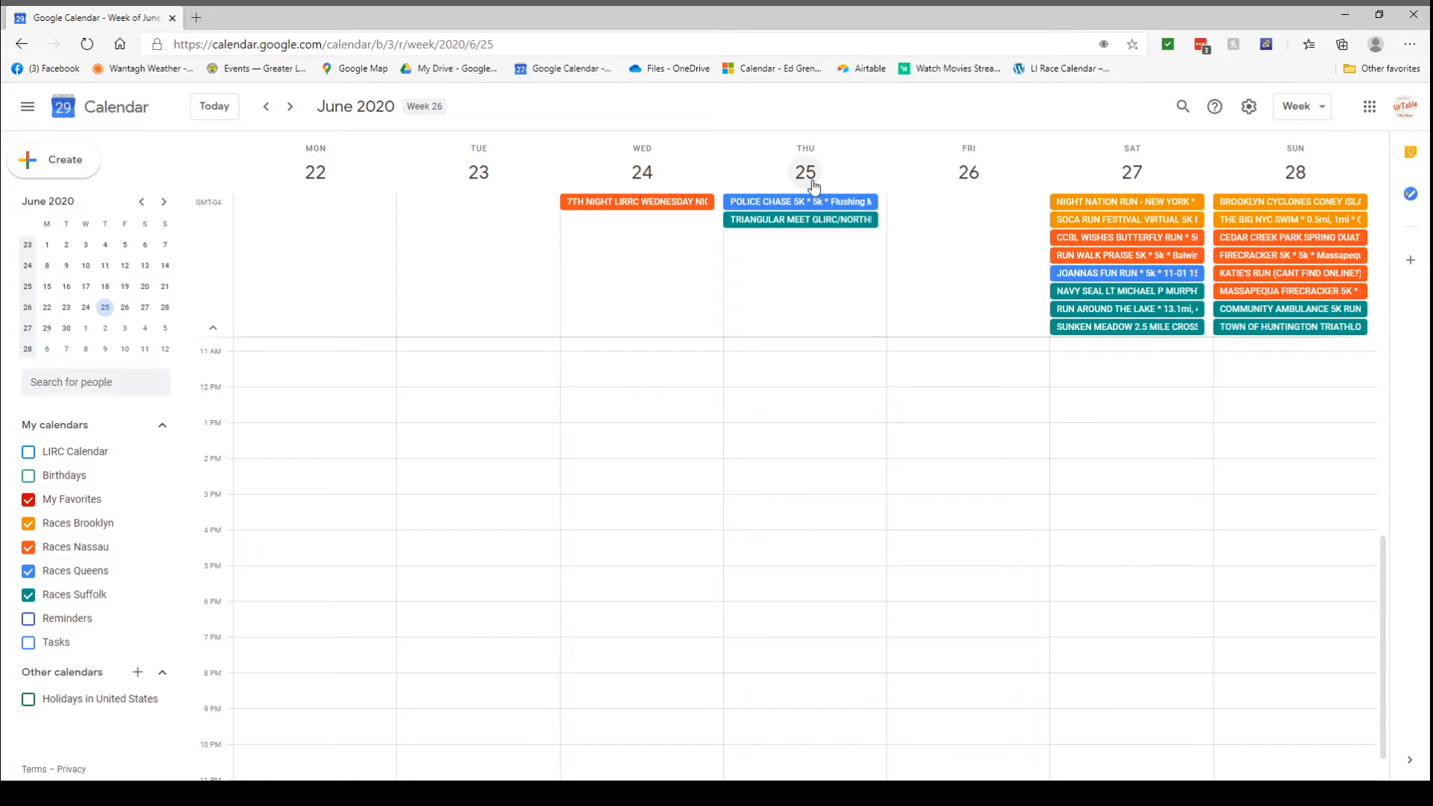
{"action": "left_click", "coordinate": [105, 266]}
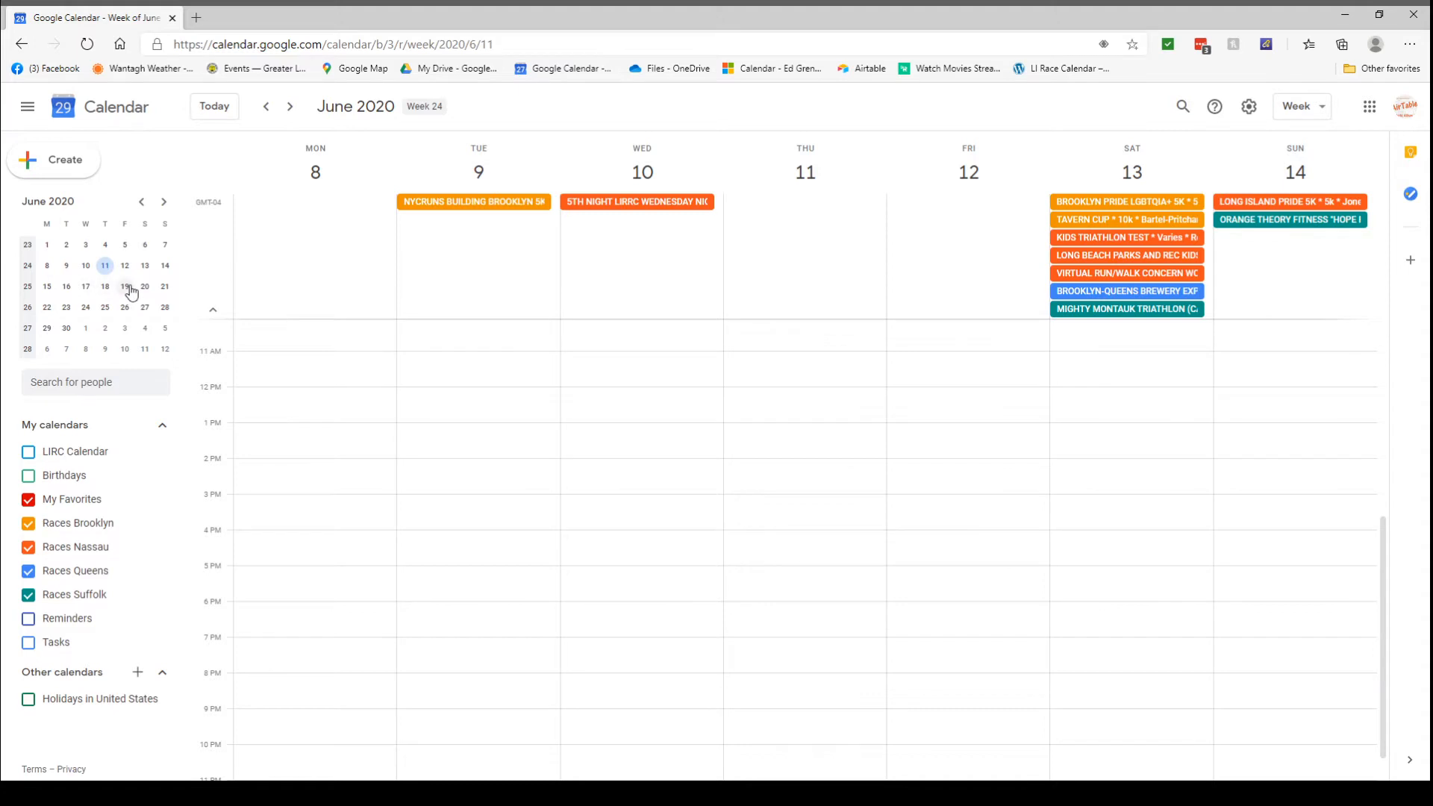
- Show the three-day ranges June 19–21 and June 26–28, followed by the single days June 26 and June 28
{"action": "left_click_drag", "start_coordinate": [125, 286], "coordinate": [165, 286]}
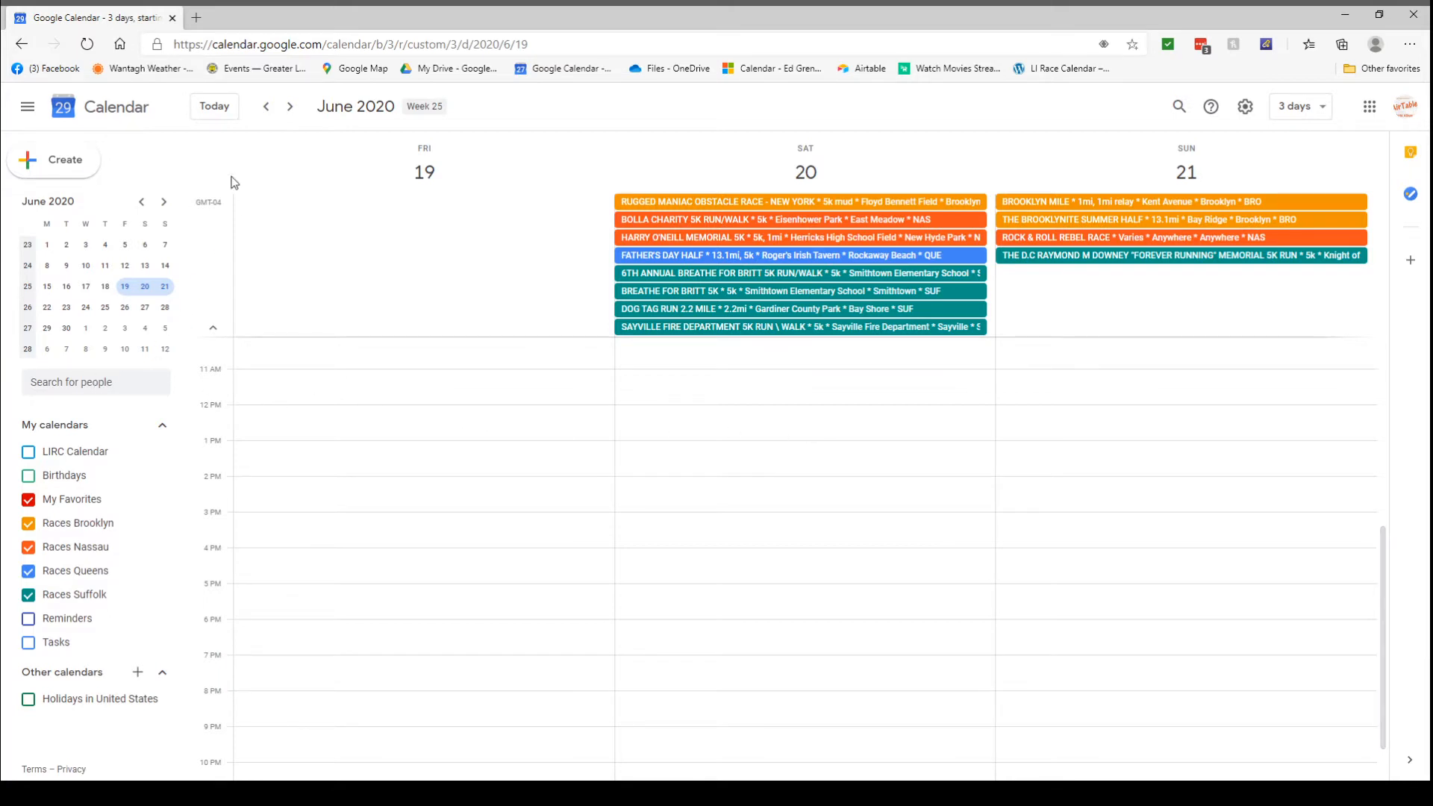
{"action": "left_click", "coordinate": [124, 309]}
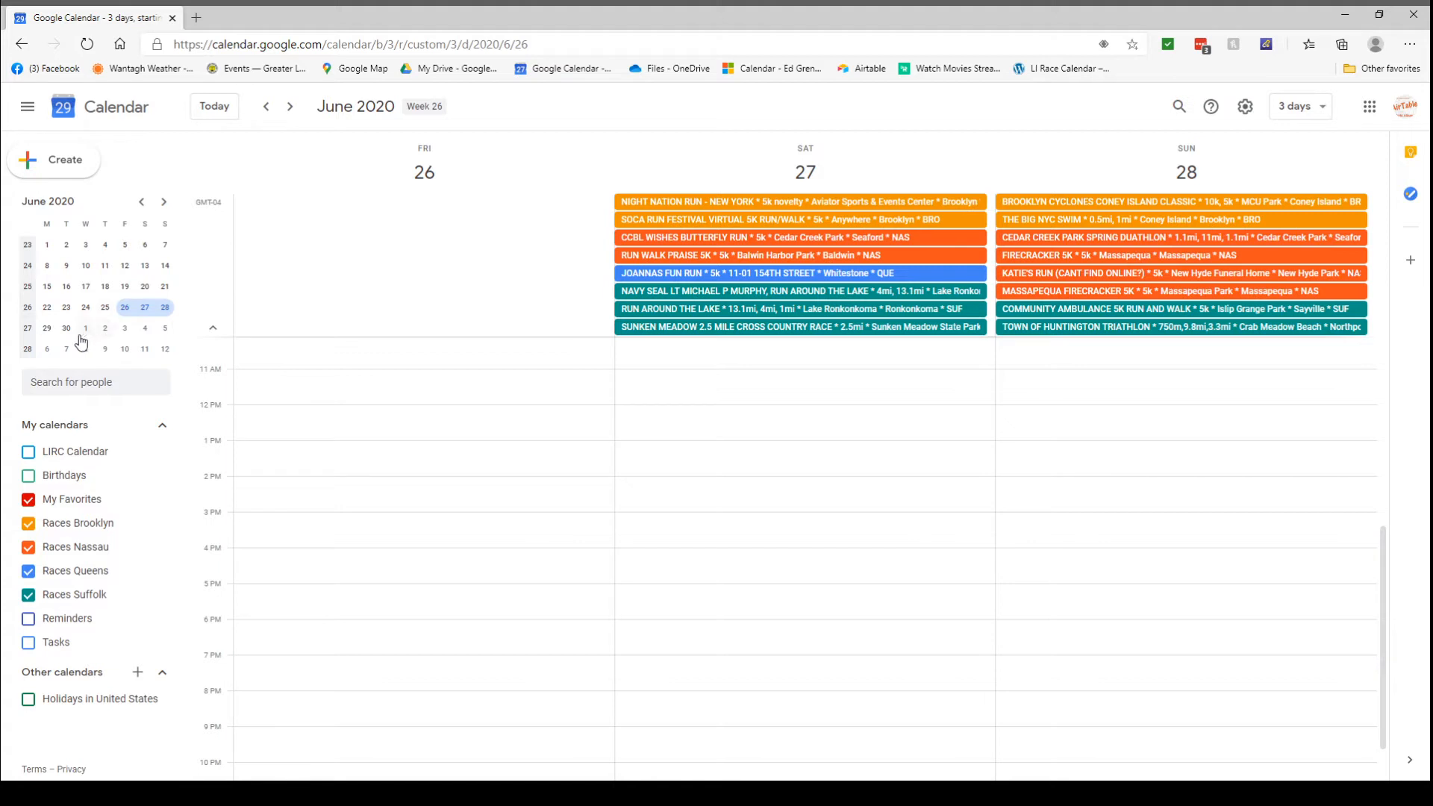
{"action": "left_click", "coordinate": [124, 314]}
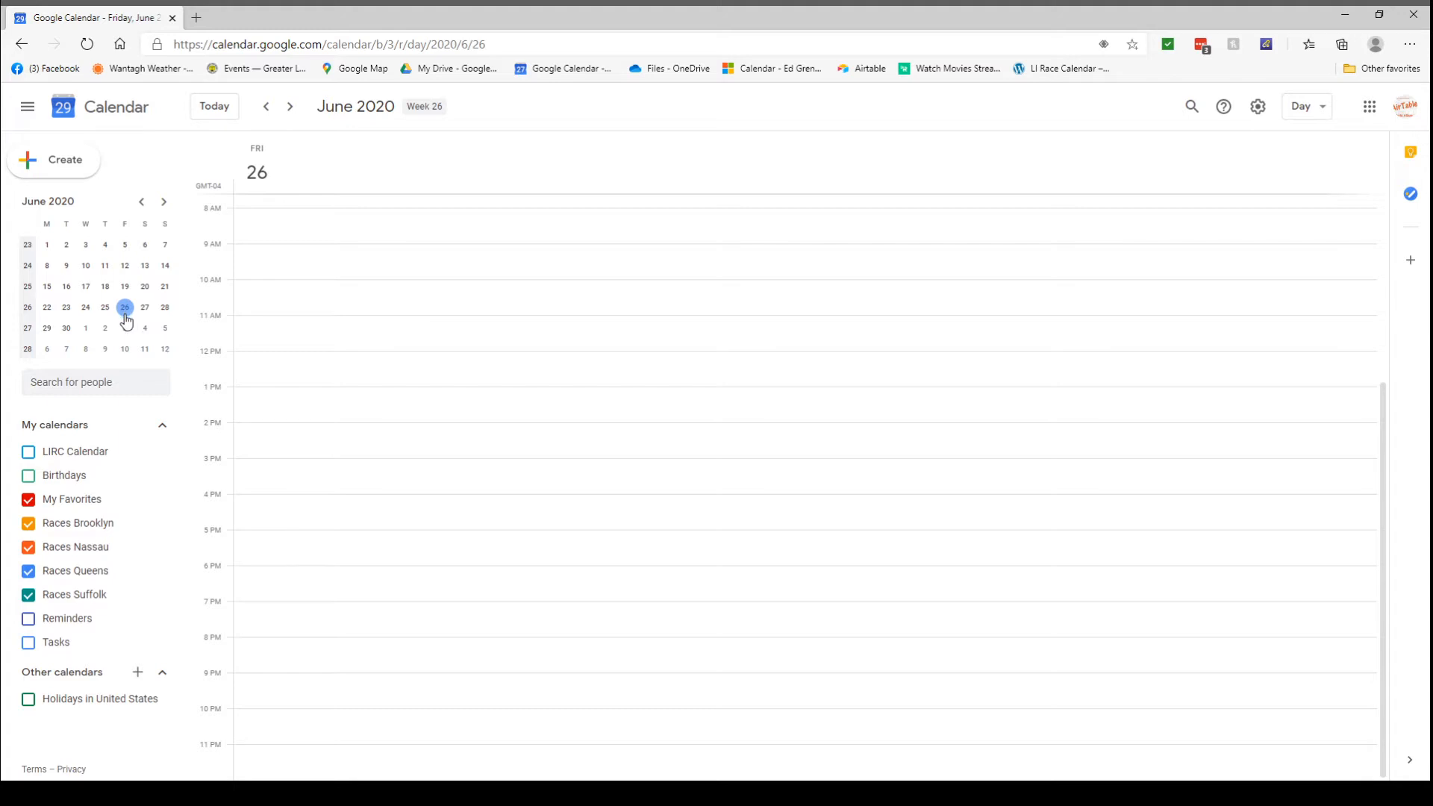
{"action": "left_click", "coordinate": [164, 308]}
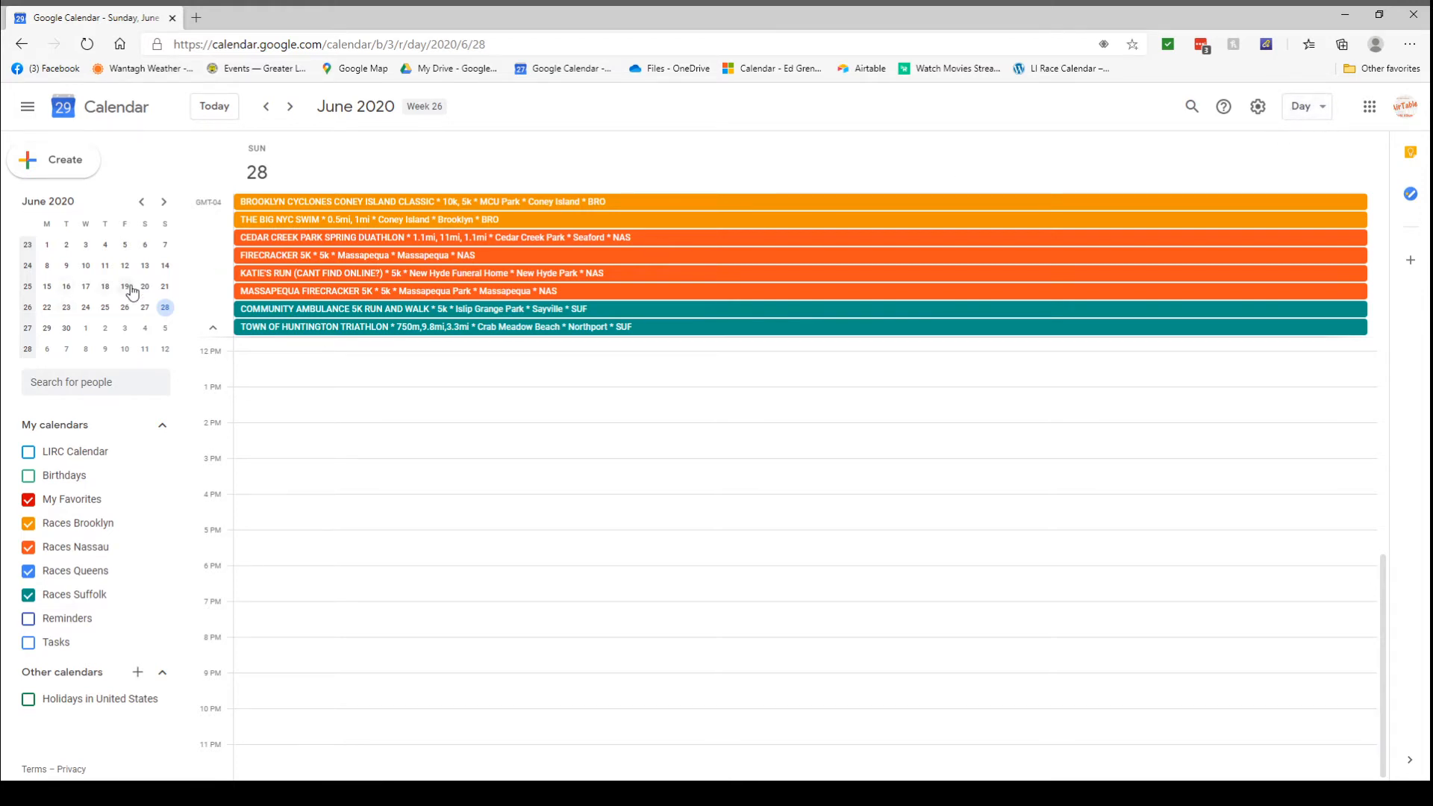
- Return to the June month view and switch to the week view for the week of June 30
{"action": "left_click", "coordinate": [1320, 113]}
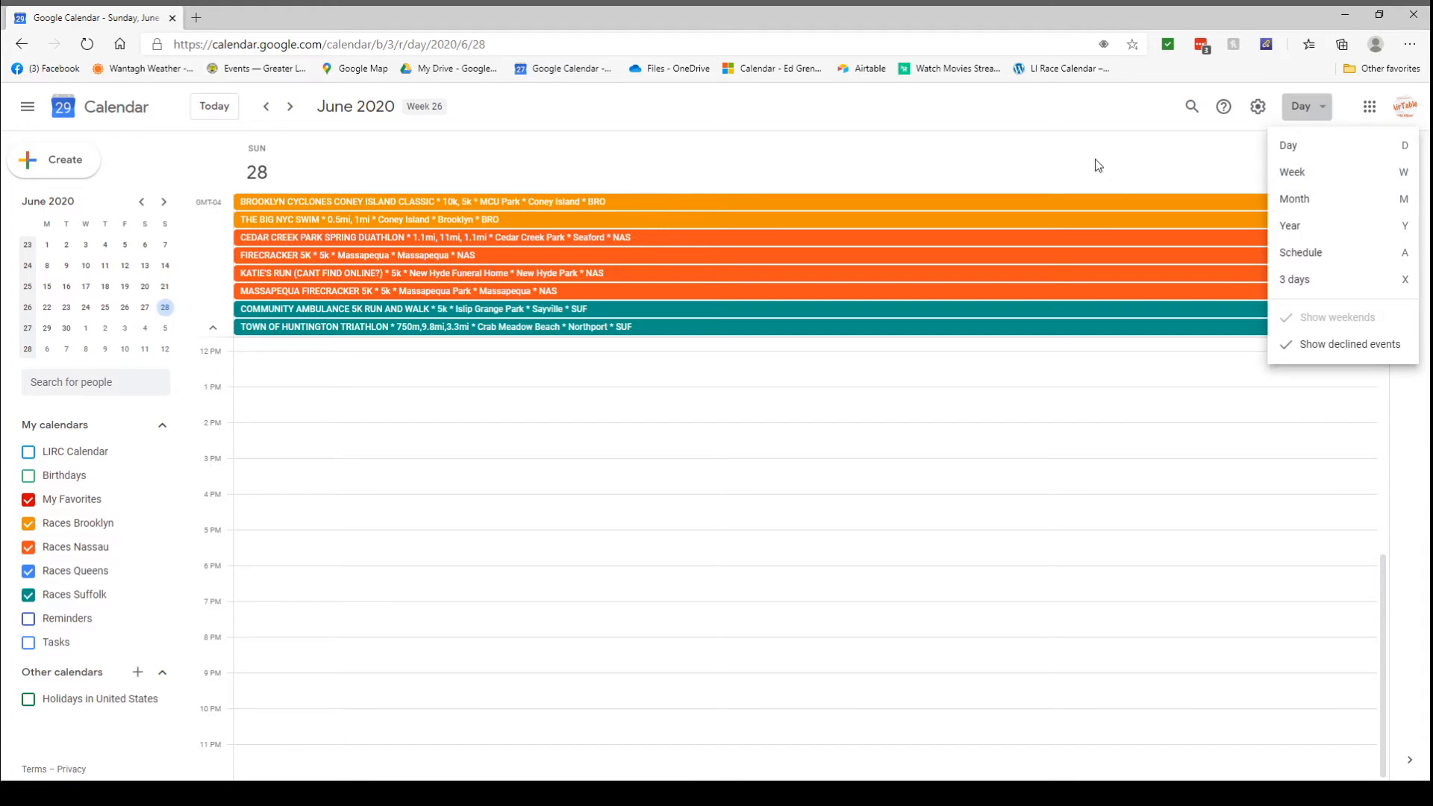
{"action": "left_click", "coordinate": [1301, 207]}
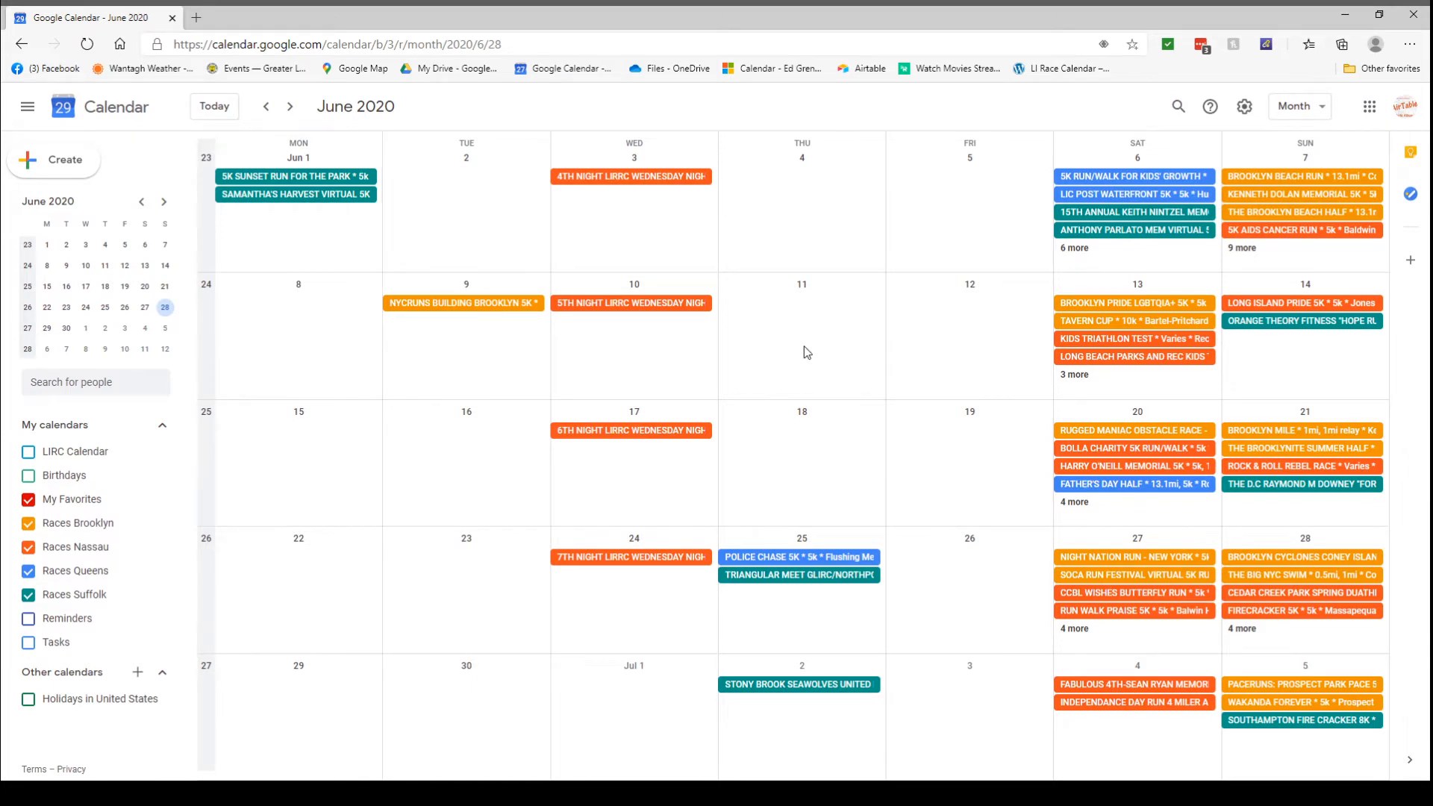
{"action": "key", "text": "w"}
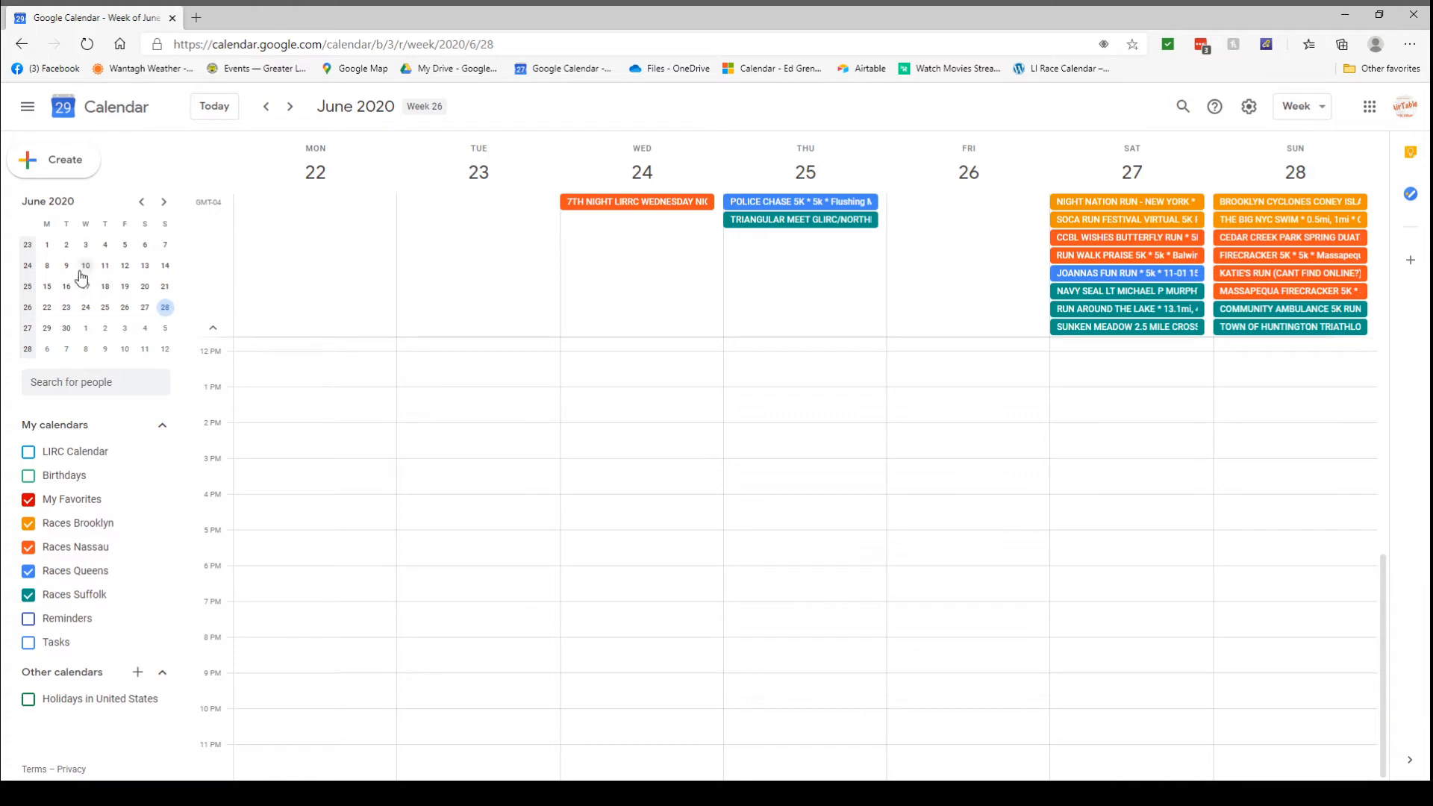
{"action": "left_click", "coordinate": [66, 328]}
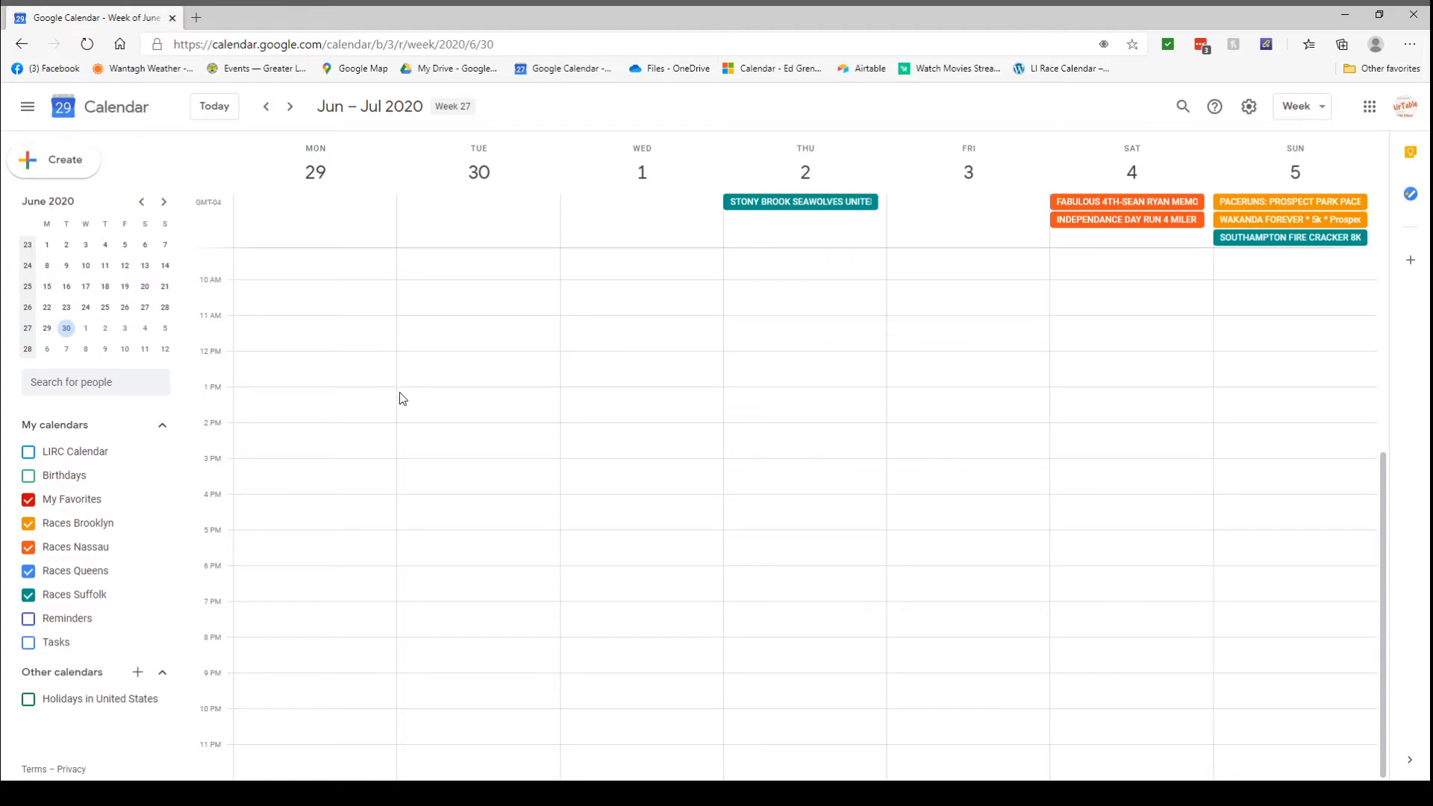
- Open December 17 from the 2020 year view and show December 2020 in the month view
{"action": "key", "text": "y"}
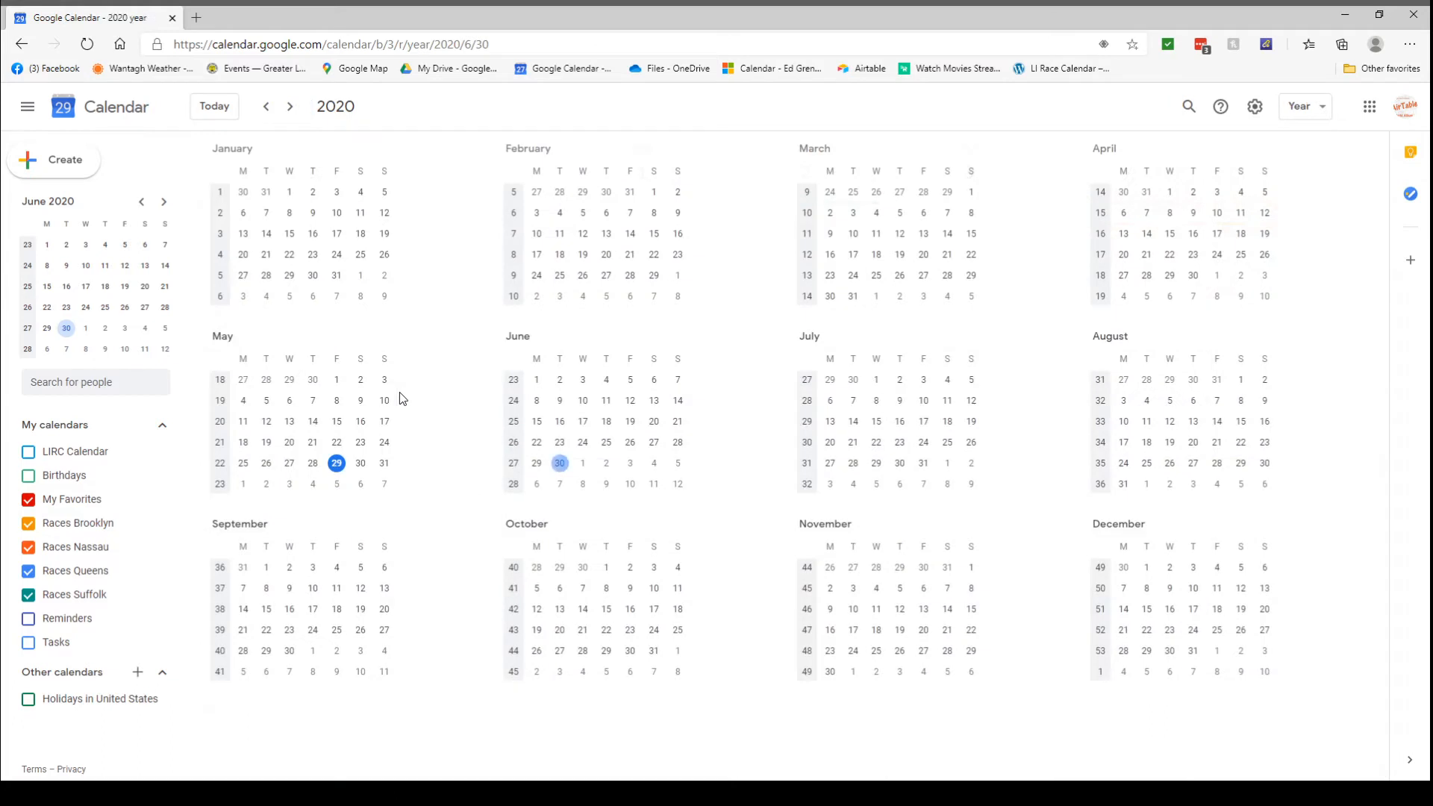
{"action": "double_click", "coordinate": [1197, 611]}
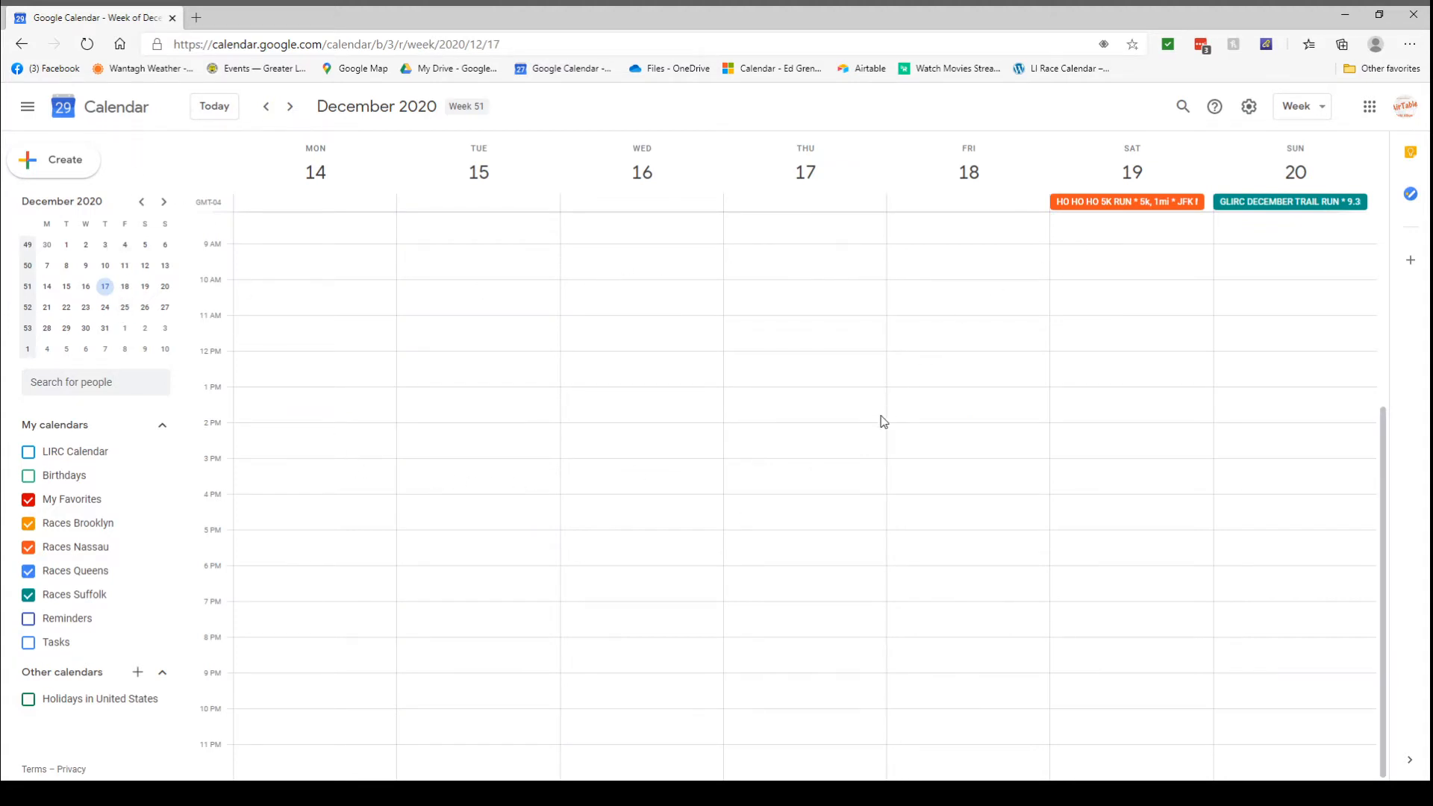
{"action": "key", "text": "m"}
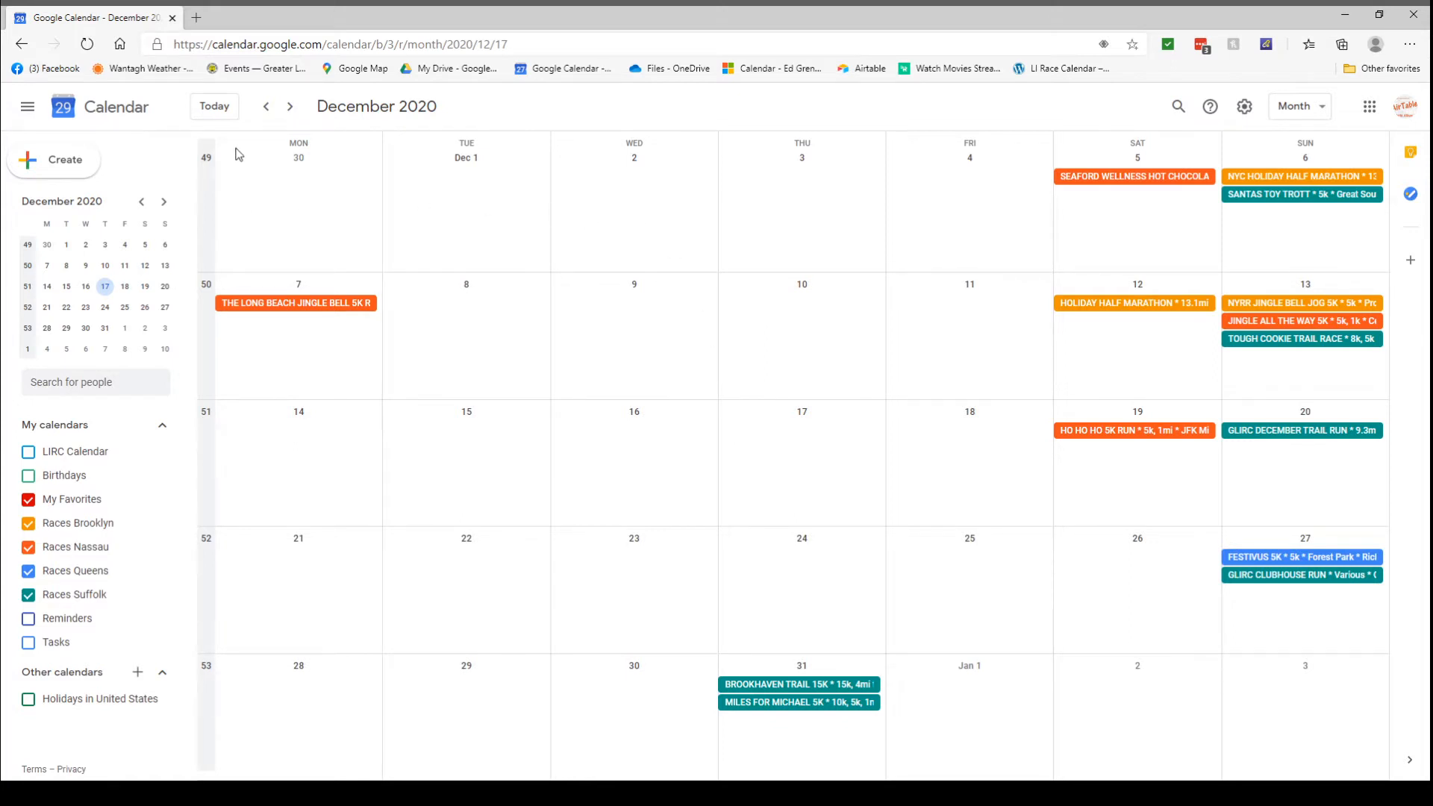
- Return to the current month and look at the Races Brooklyn calendar's options, leaving them unchanged and discarding any new event
{"action": "left_click", "coordinate": [218, 109]}
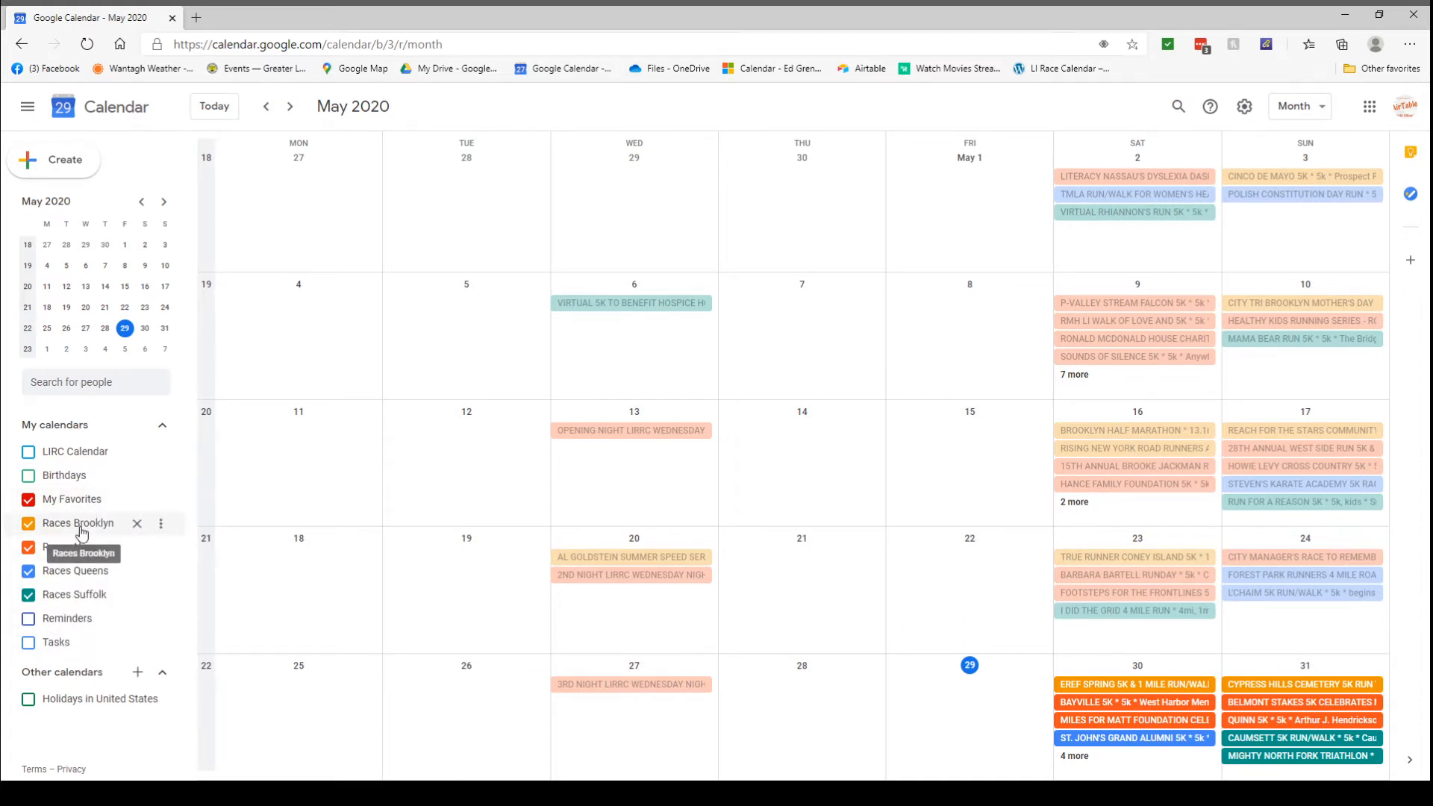
{"action": "left_click", "coordinate": [163, 524]}
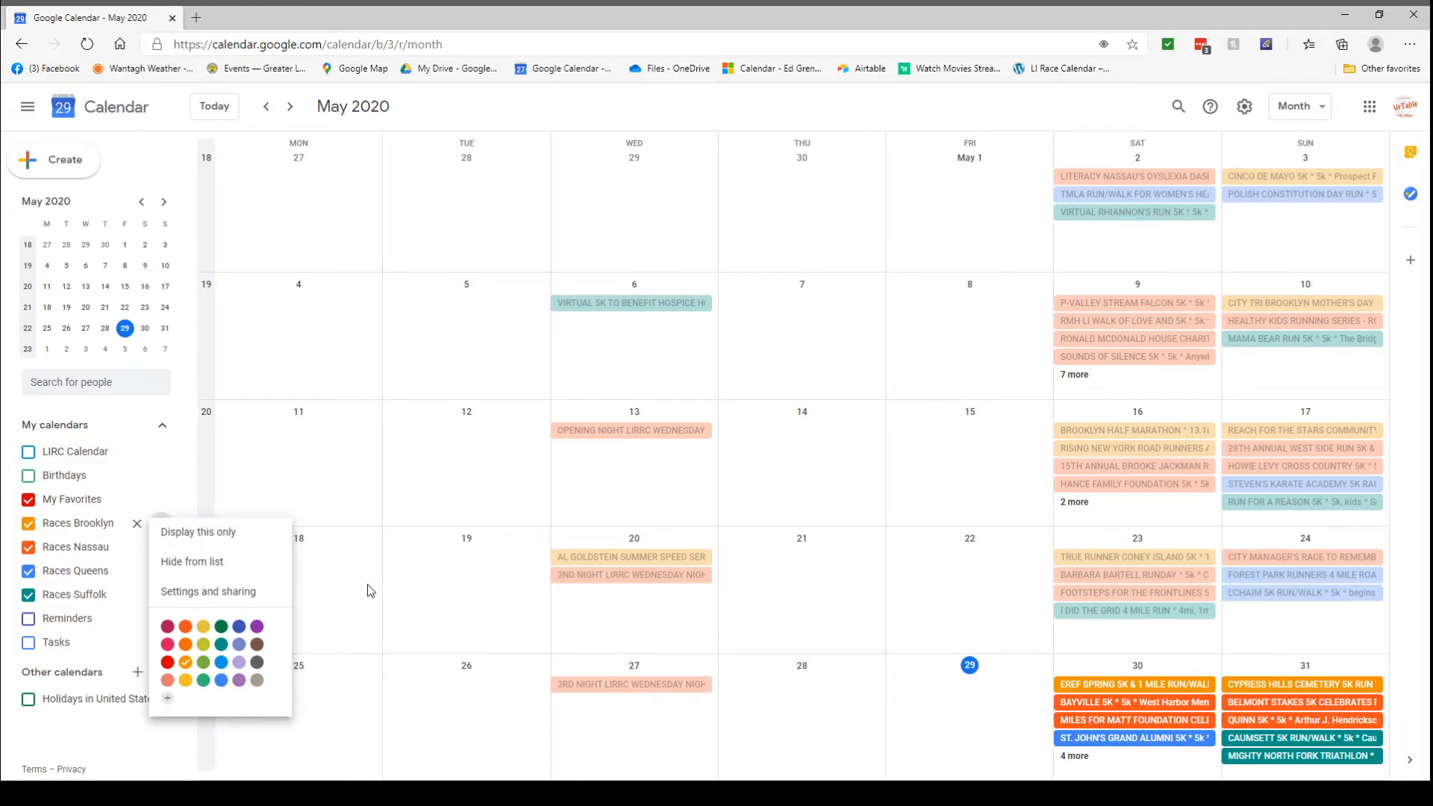
{"action": "left_click", "coordinate": [347, 585]}
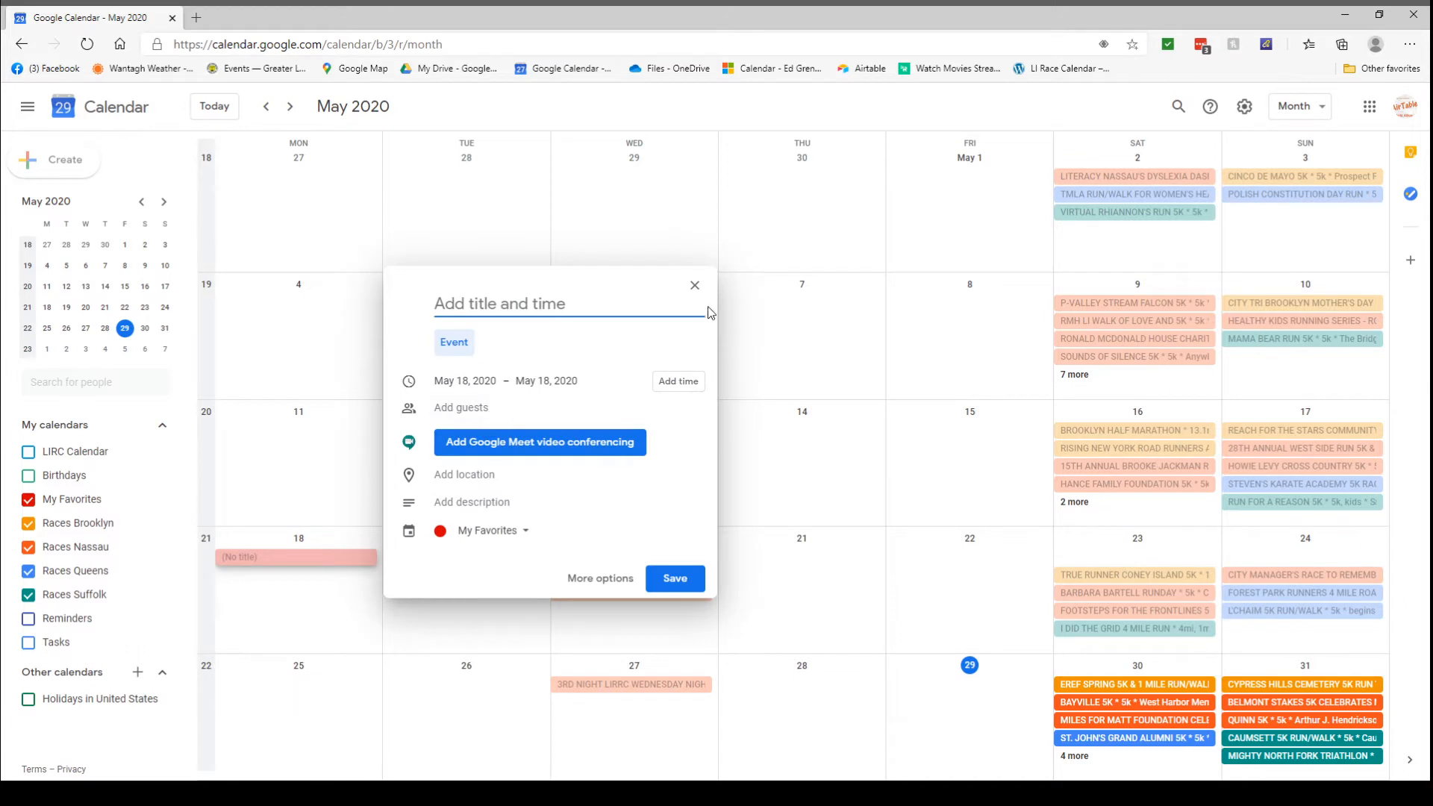
{"action": "left_click", "coordinate": [695, 286]}
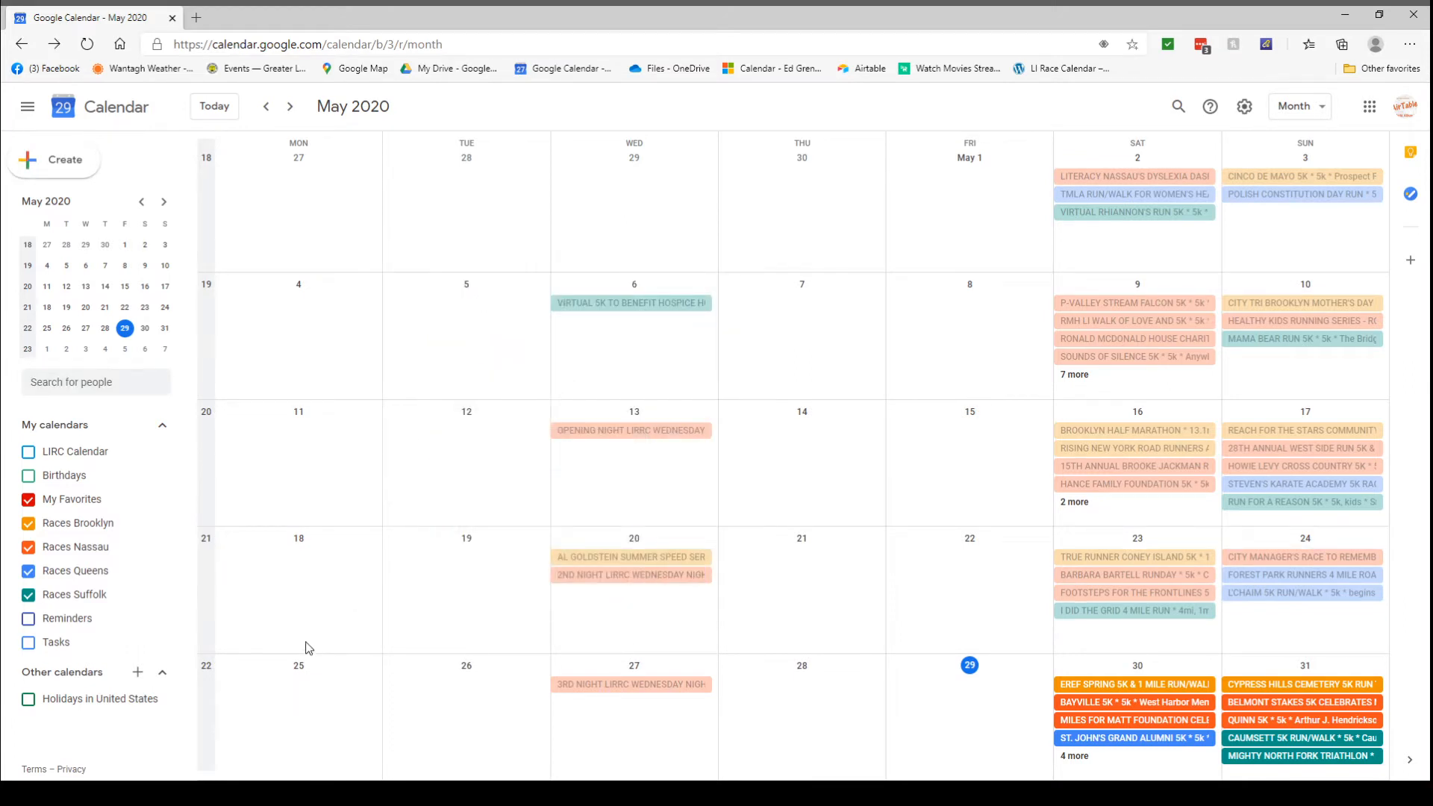
- Hide the Races Brooklyn and Races Queens calendars from the month view
{"action": "mouse_move", "coordinate": [67, 534]}
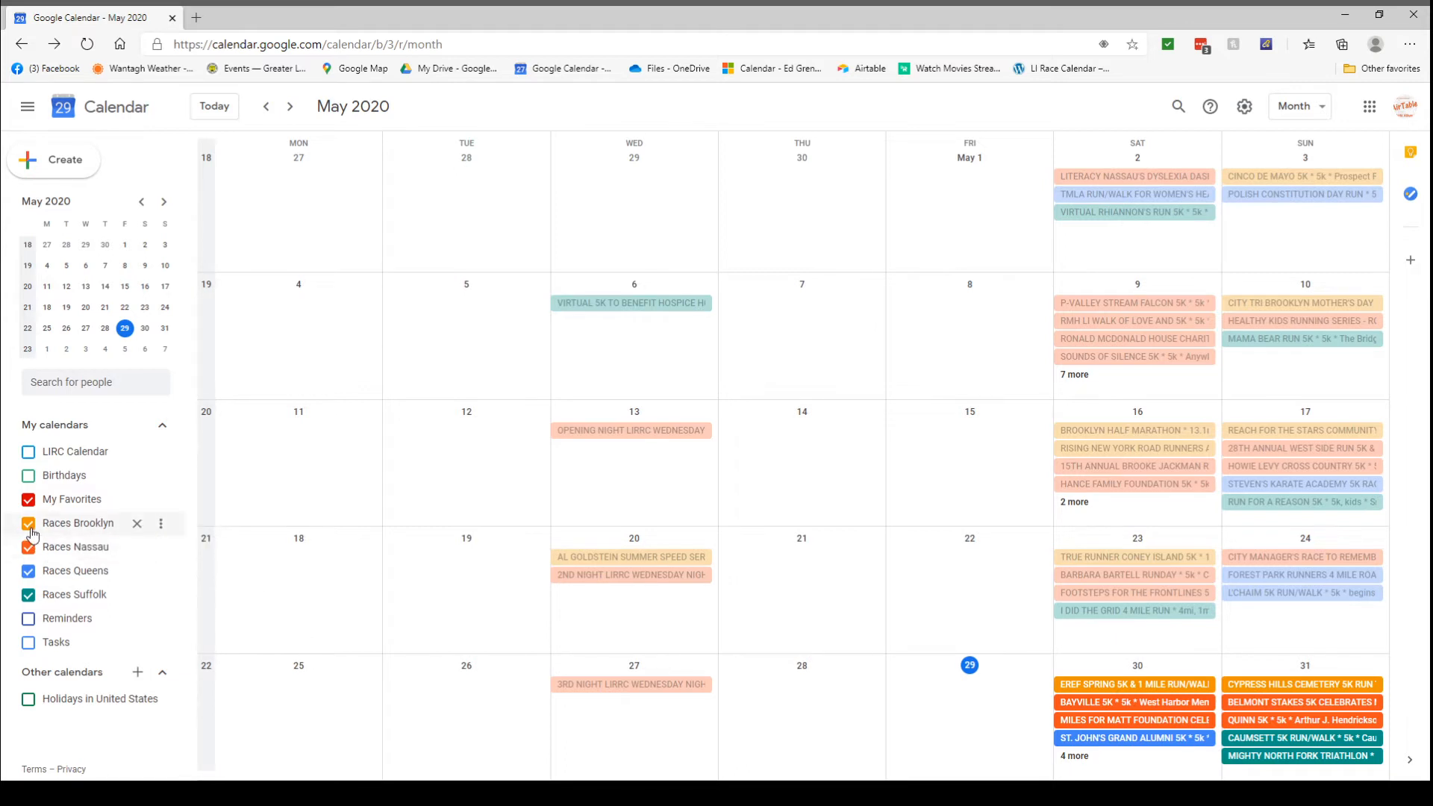
{"action": "left_click", "coordinate": [67, 533]}
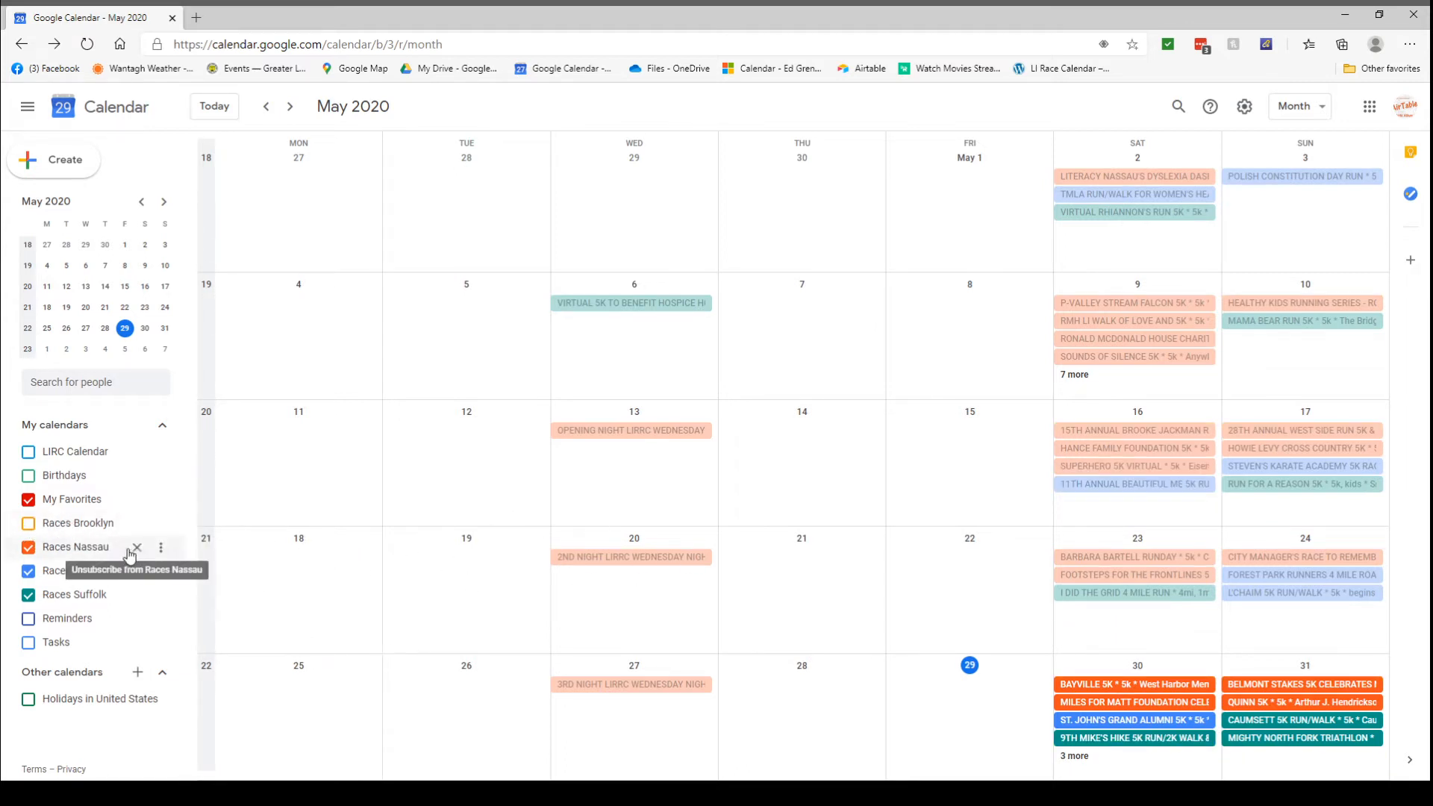
{"action": "left_click", "coordinate": [88, 575]}
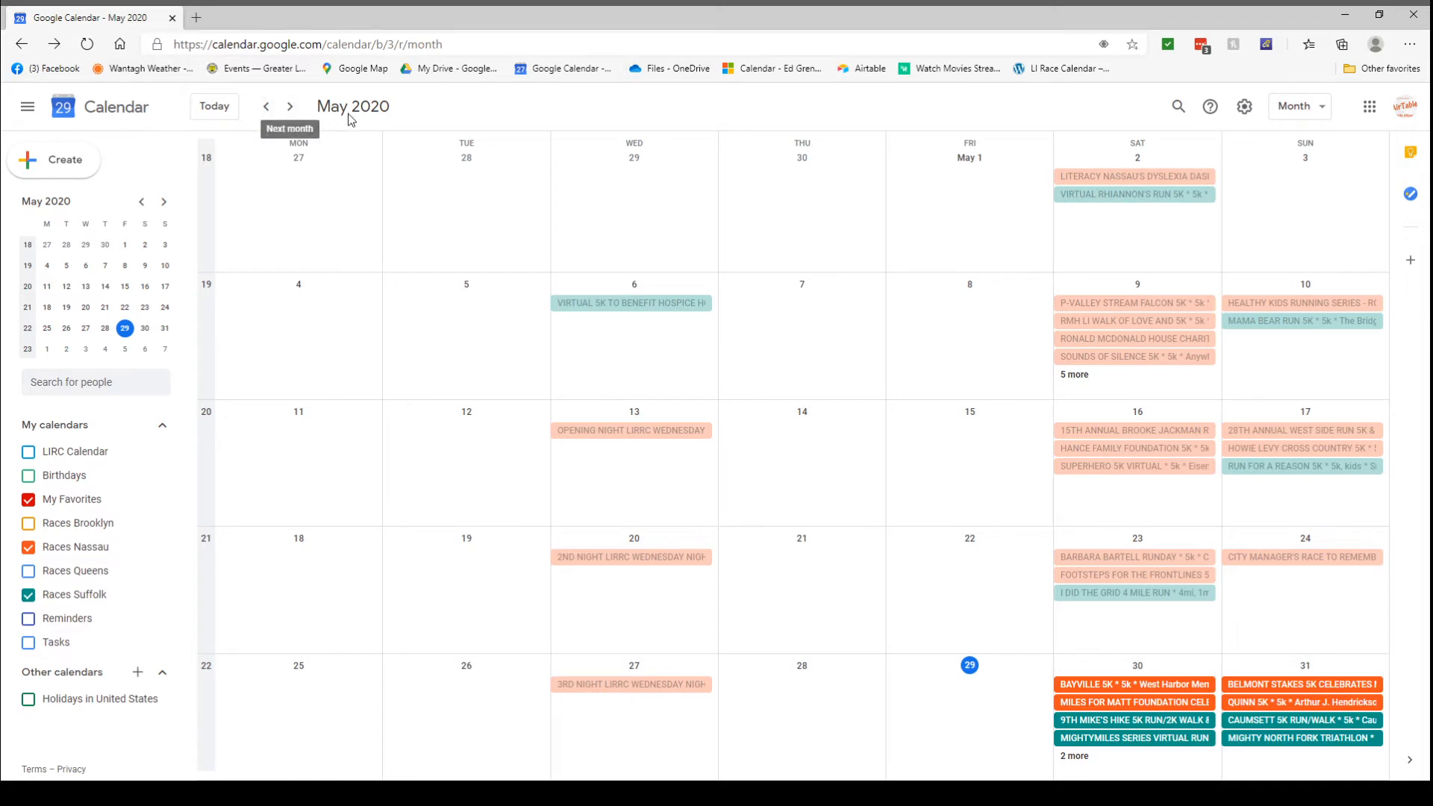
- Advance to June 2020 and display the Races Brooklyn and Races Queens calendars again
{"action": "left_click", "coordinate": [289, 109]}
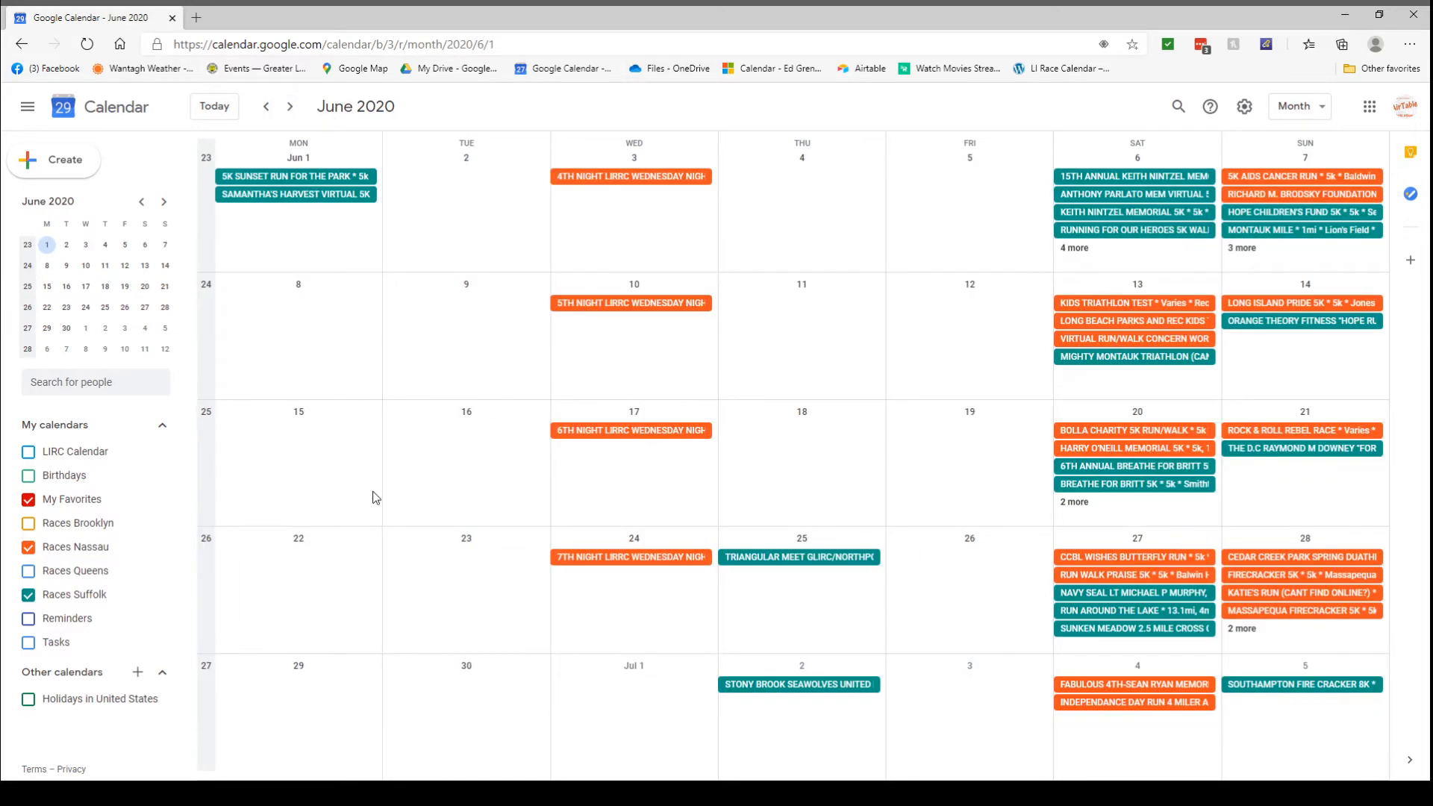
{"action": "left_click", "coordinate": [89, 526]}
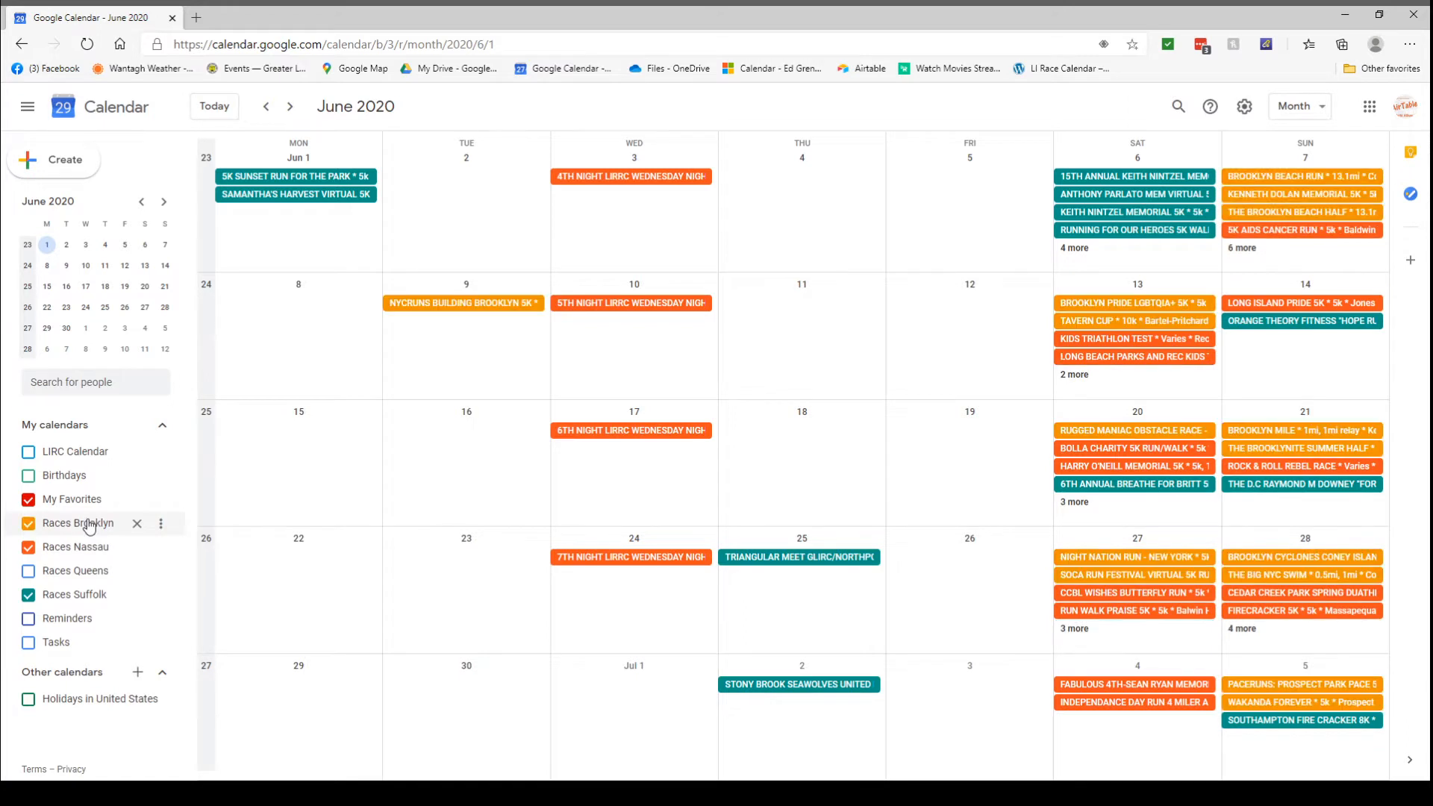
{"action": "left_click", "coordinate": [73, 574]}
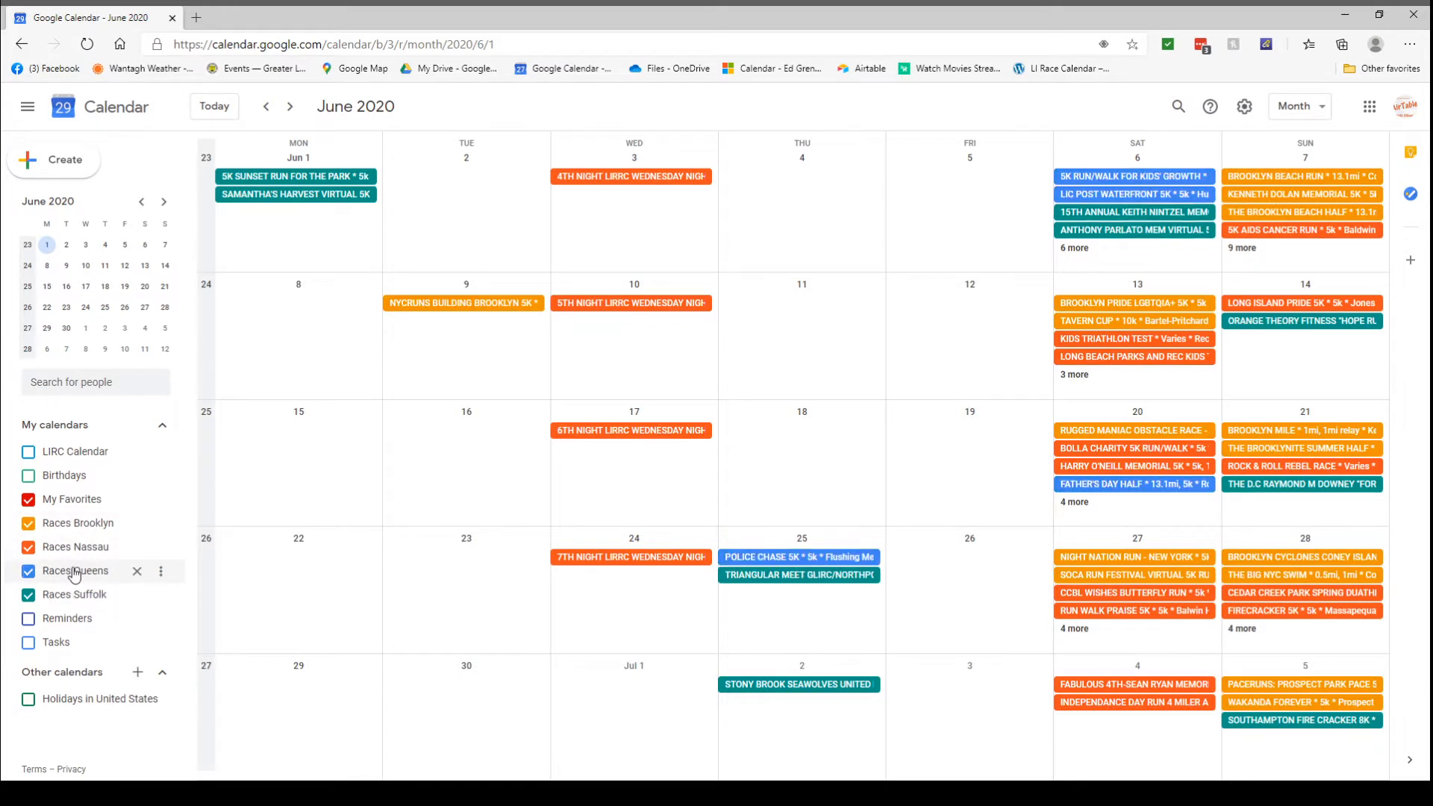
- Open the Long Beach Parks and Rec Kids Triathlon from June 13's full event list and visit its race website, returning to the calendar
{"action": "left_click", "coordinate": [1084, 382]}
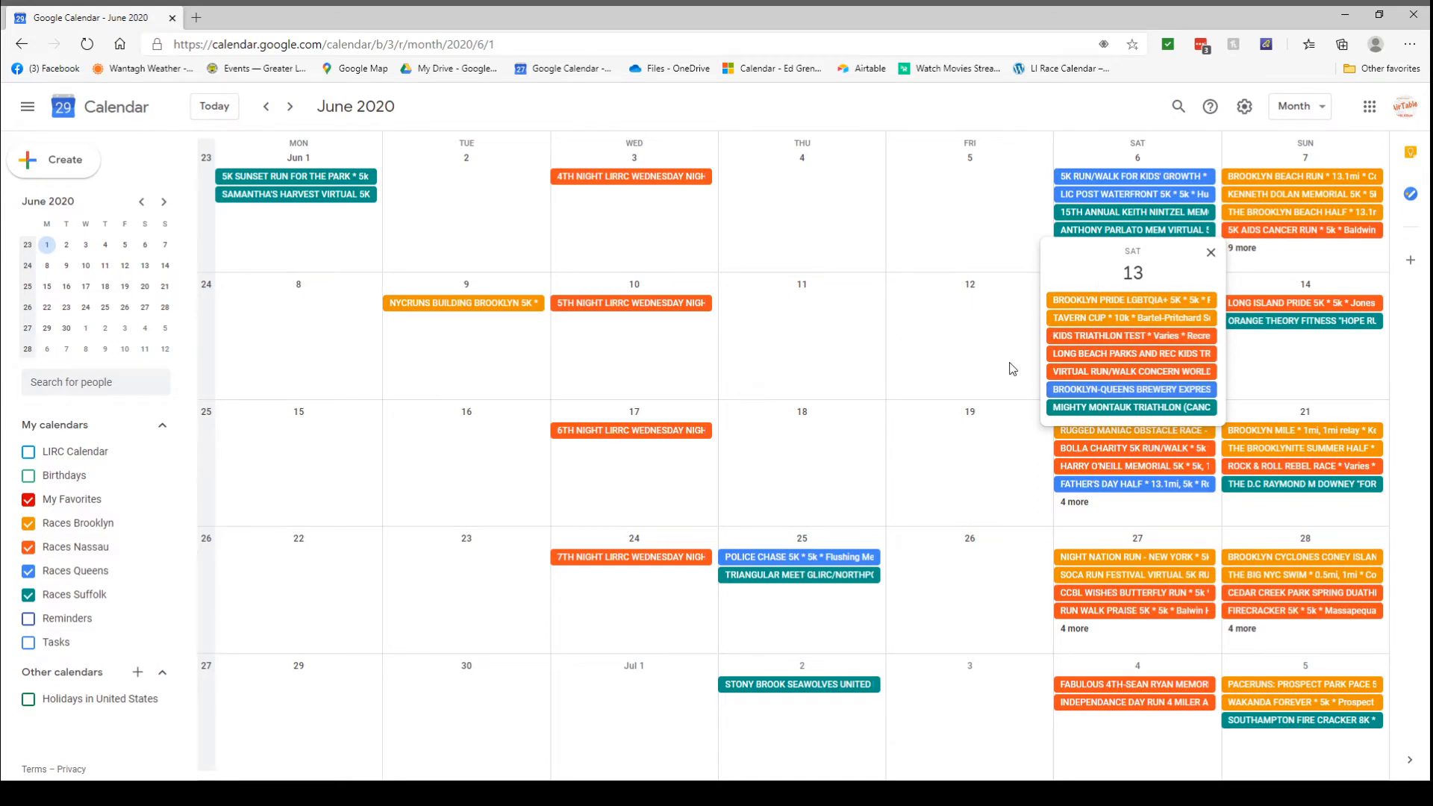
{"action": "left_click", "coordinate": [1107, 356]}
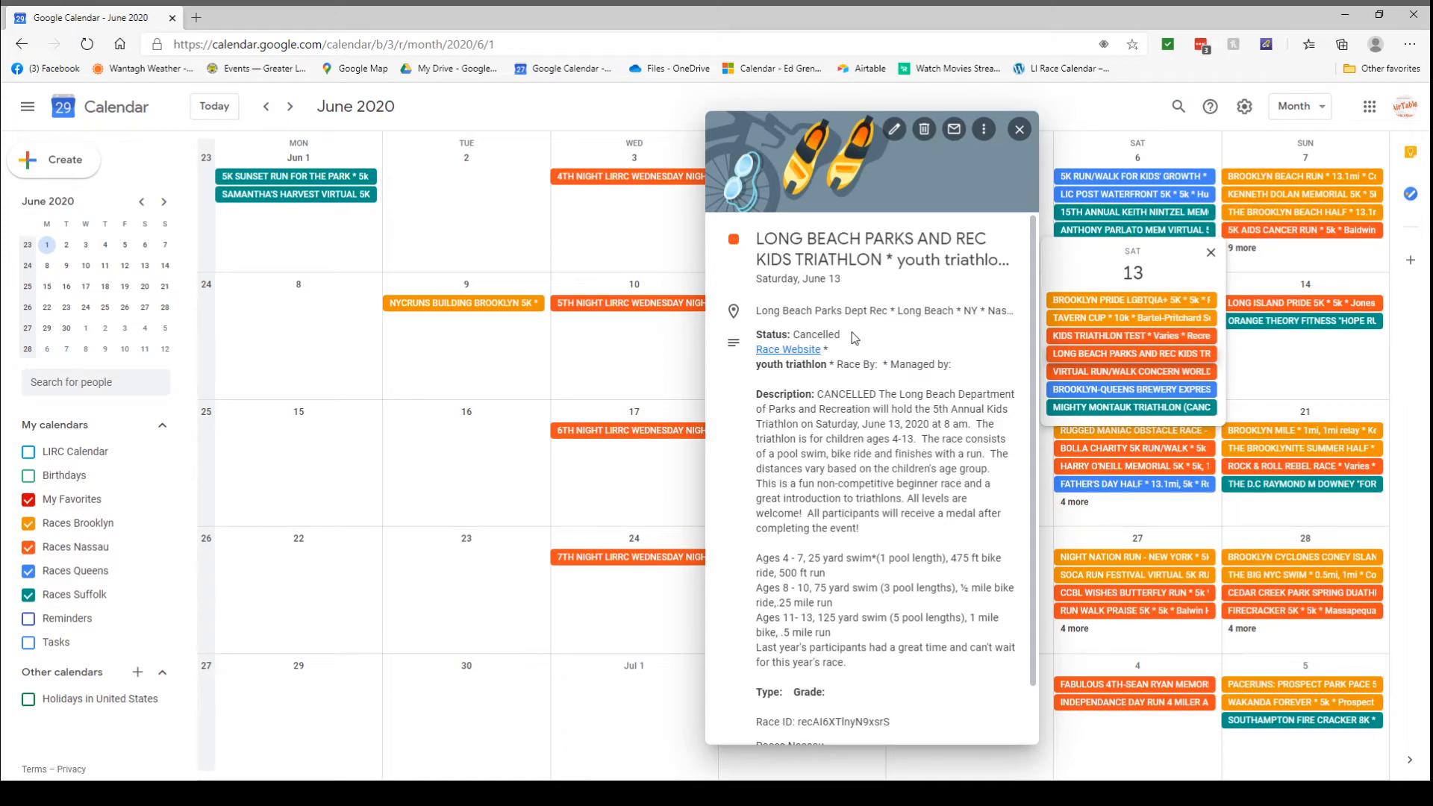
{"action": "left_click", "coordinate": [805, 354]}
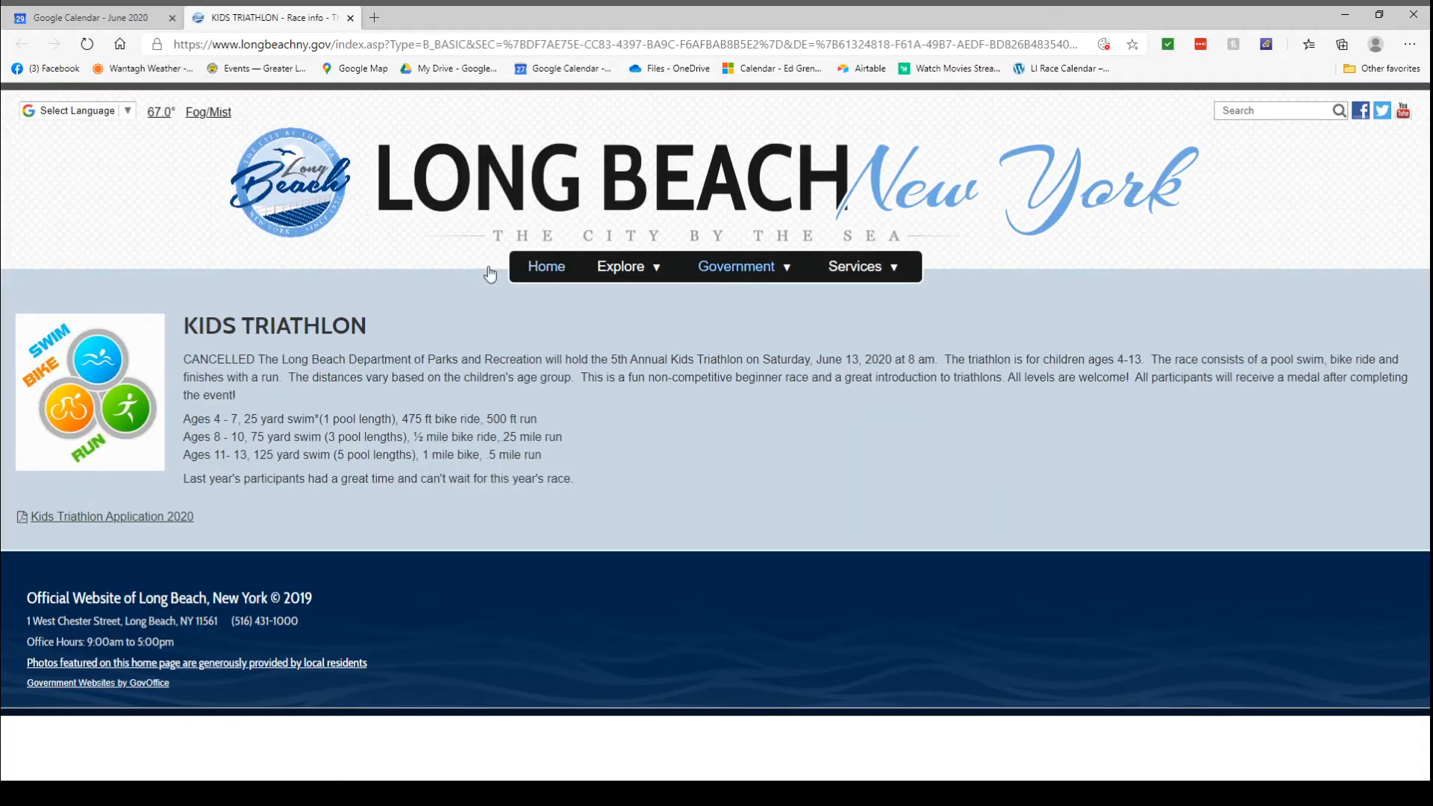
{"action": "left_click", "coordinate": [351, 18]}
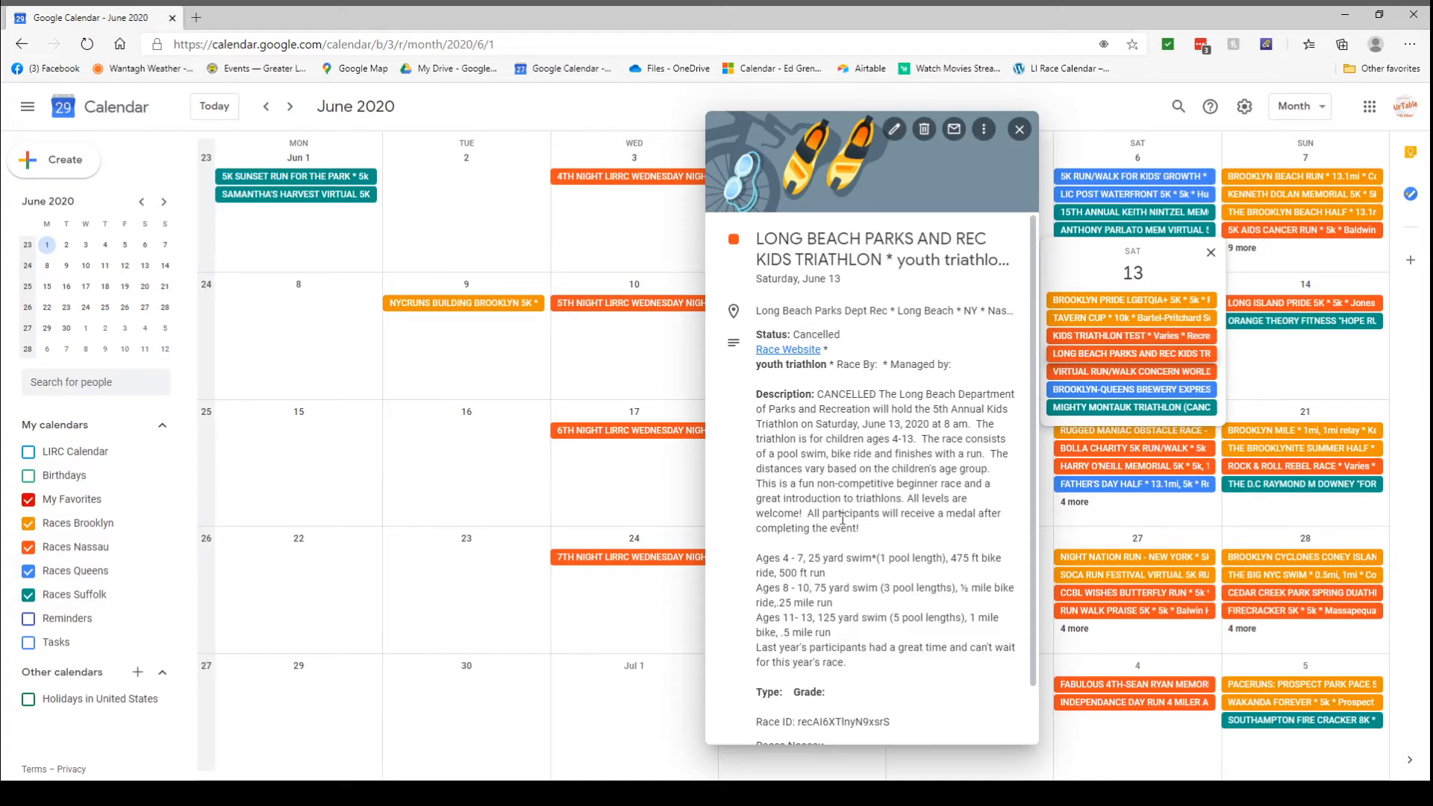
- Read the rest of the Long Beach kids triathlon's details and close them along with June 13's event list
{"action": "scroll", "coordinate": [870, 493], "scroll_direction": "down", "scroll_amount": 1}
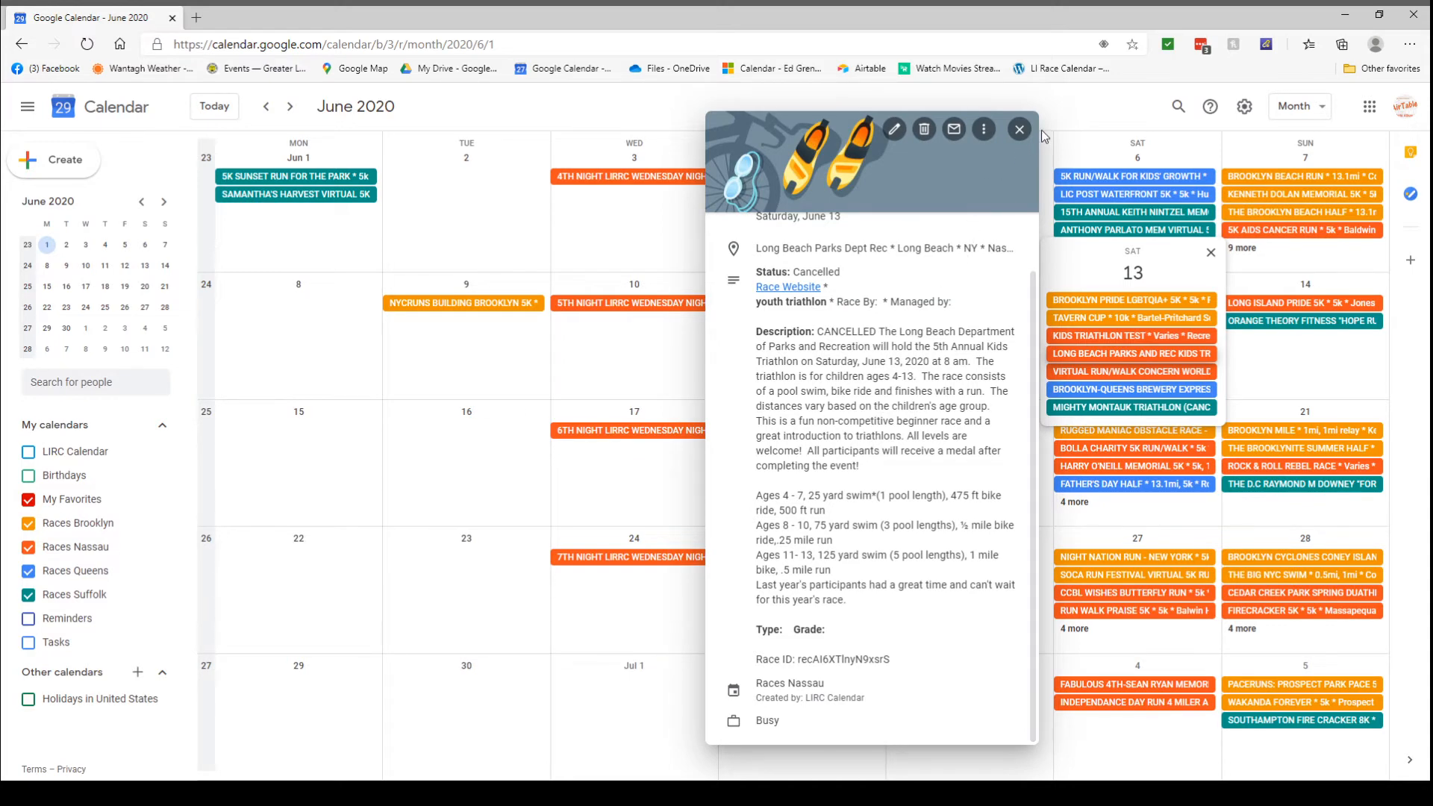
{"action": "left_click", "coordinate": [1022, 133]}
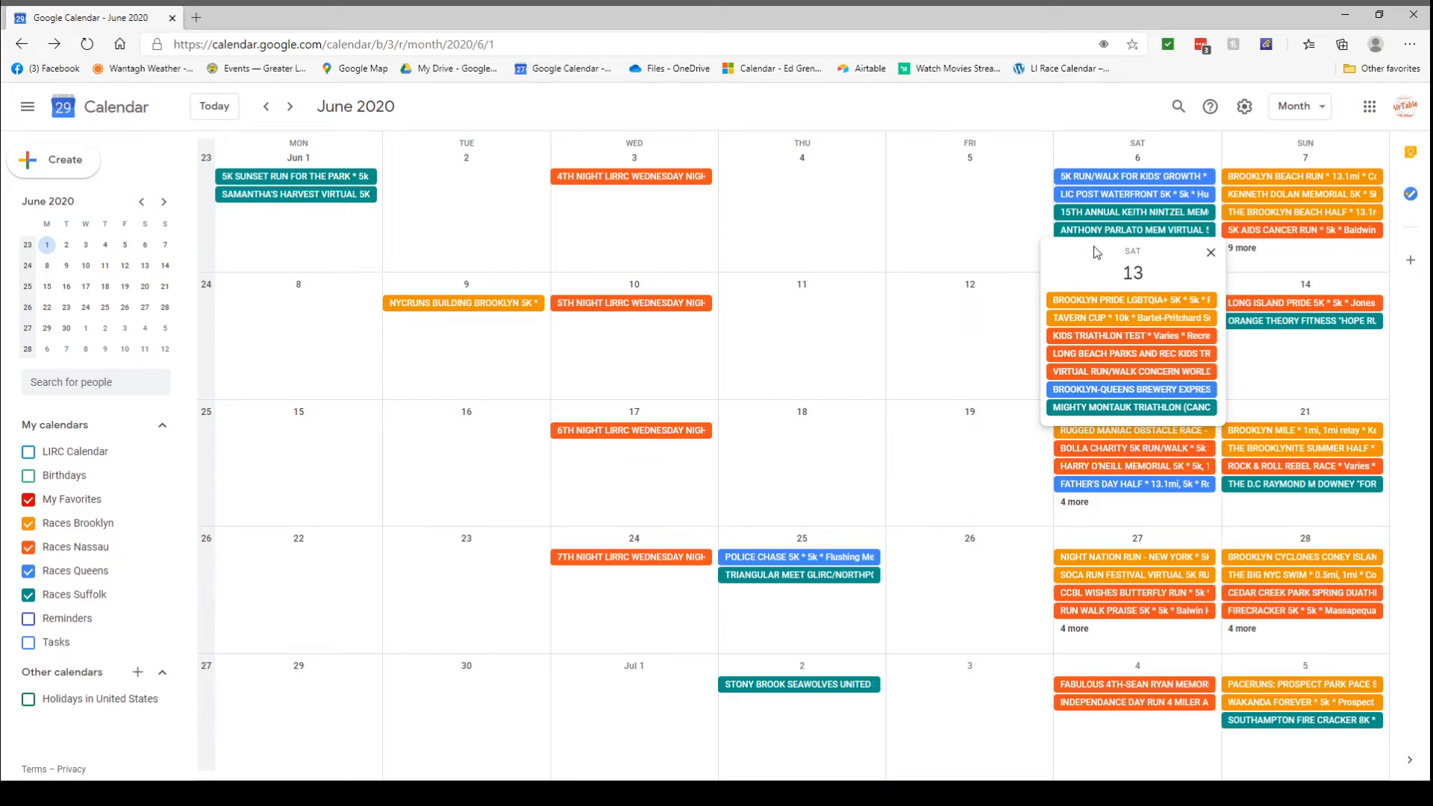
{"action": "left_click", "coordinate": [914, 371]}
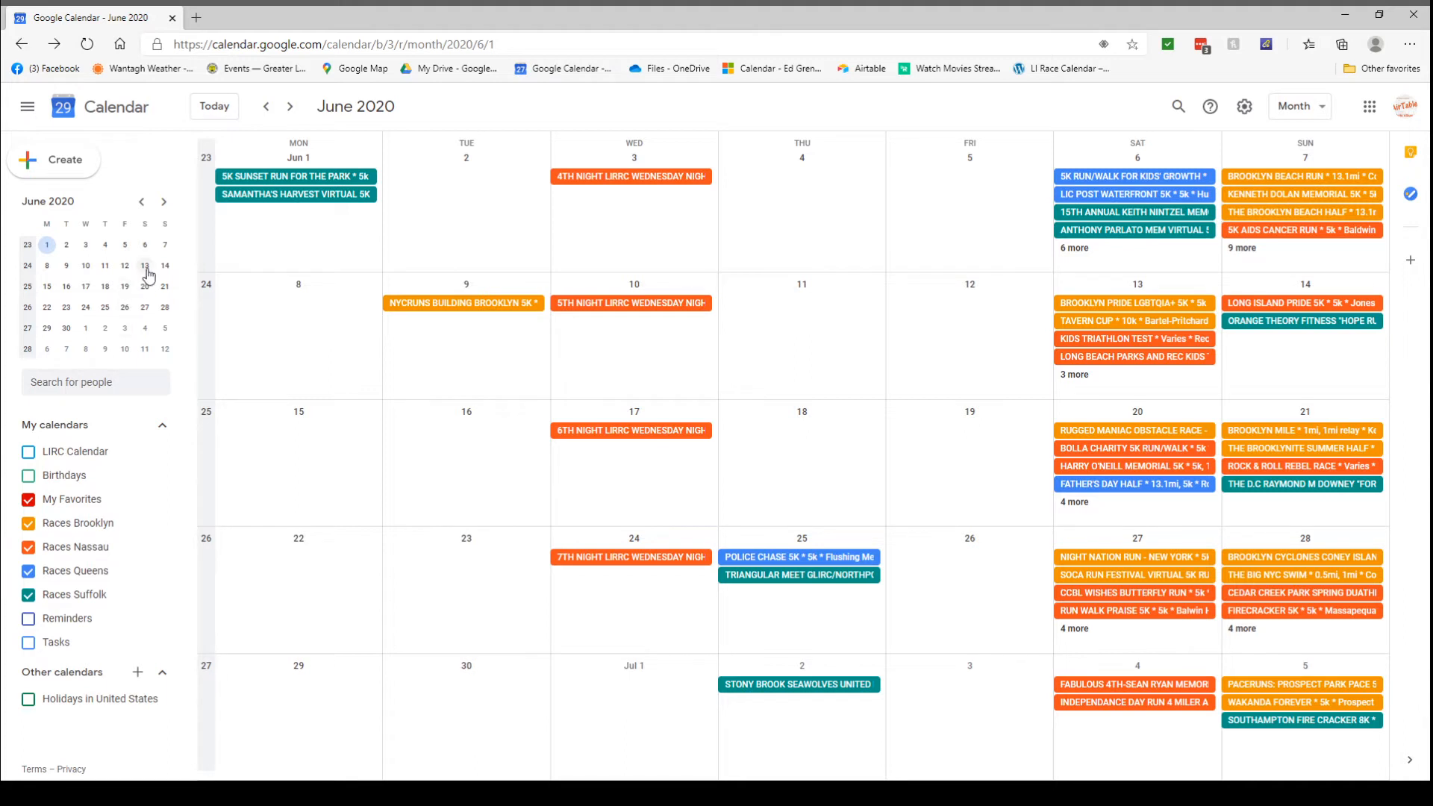
- Show June 13–14 as a two-day range and view the Mighty Montauk Triathlon event's details, closing them when done
{"action": "left_click_drag", "start_coordinate": [145, 266], "coordinate": [165, 266]}
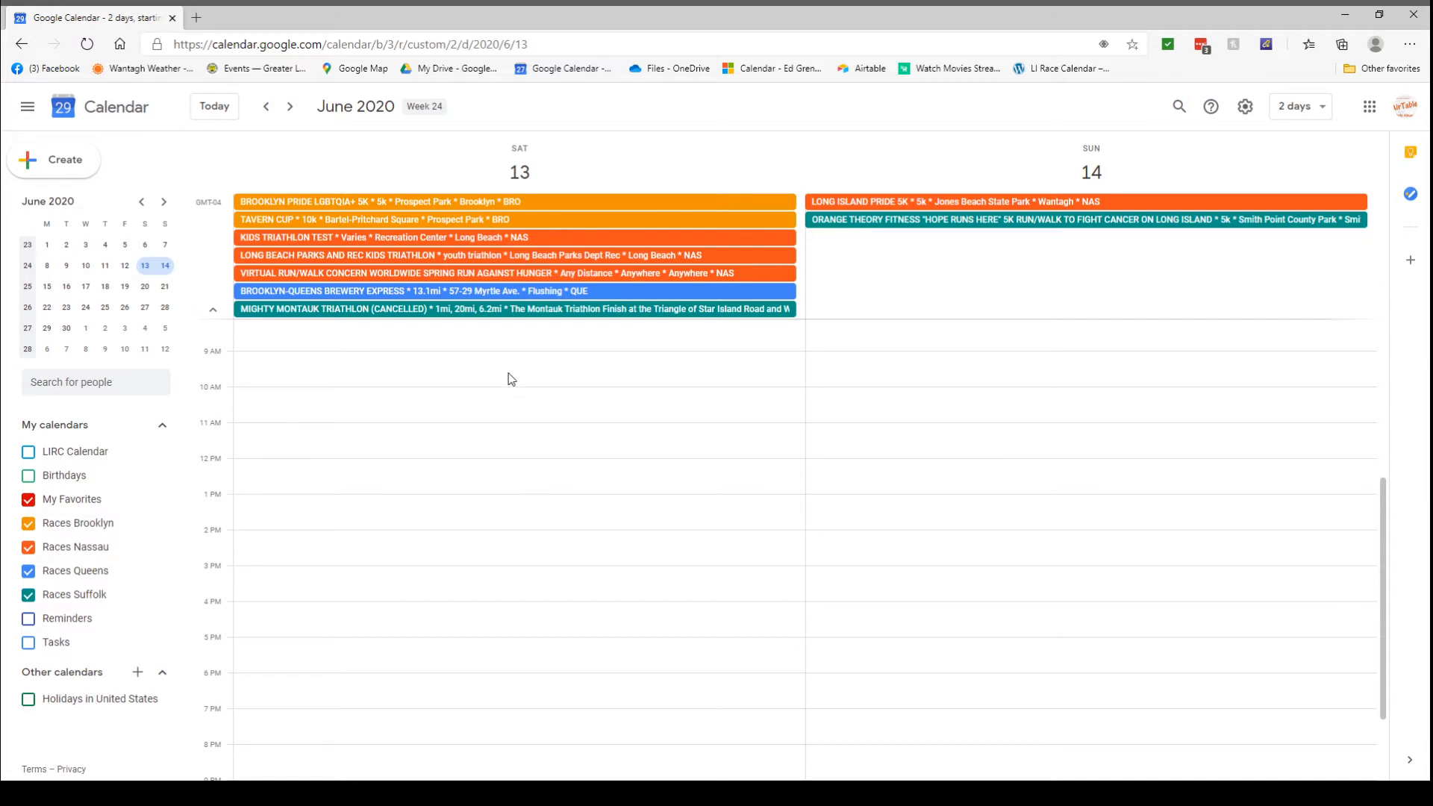
{"action": "left_click", "coordinate": [494, 311]}
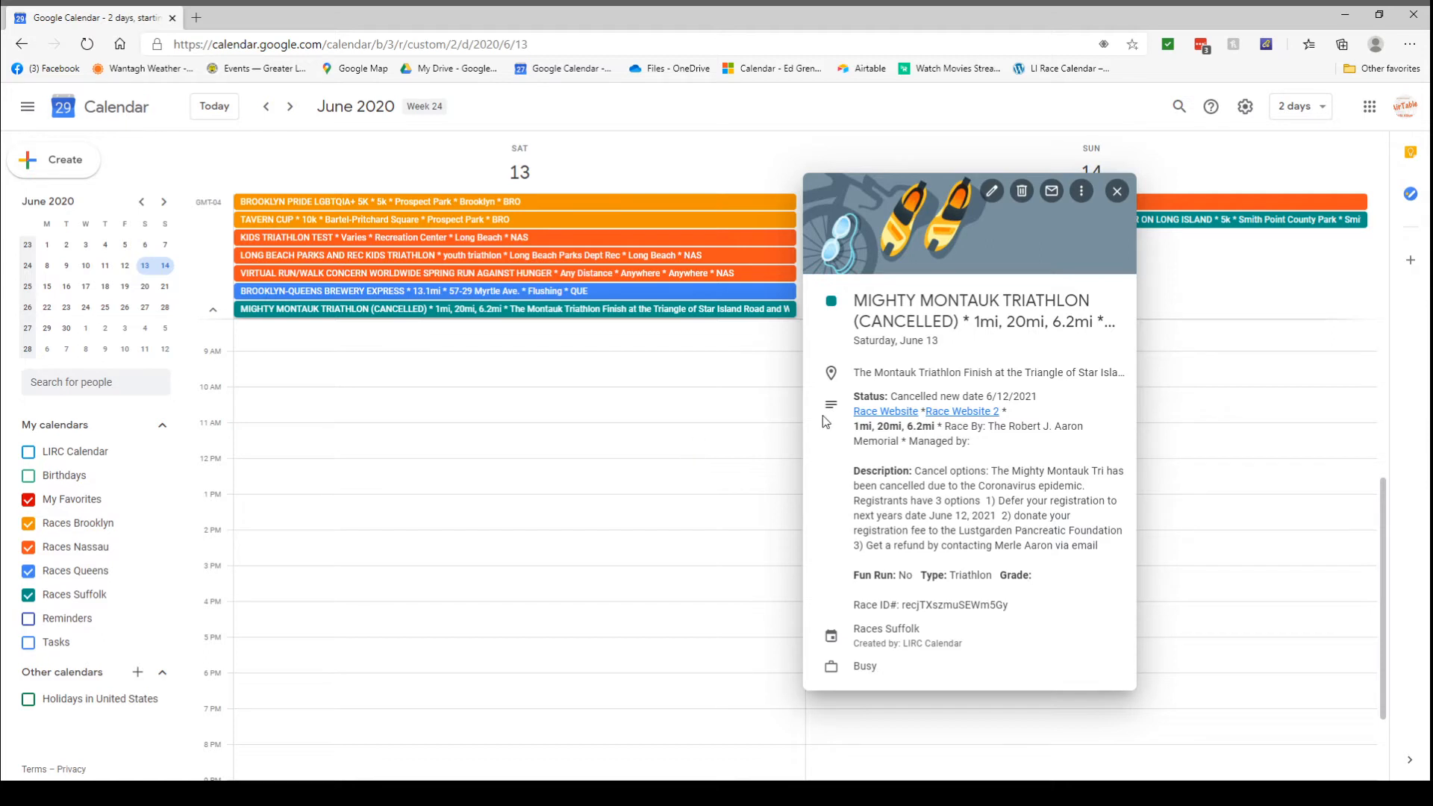
{"action": "left_click", "coordinate": [1118, 193]}
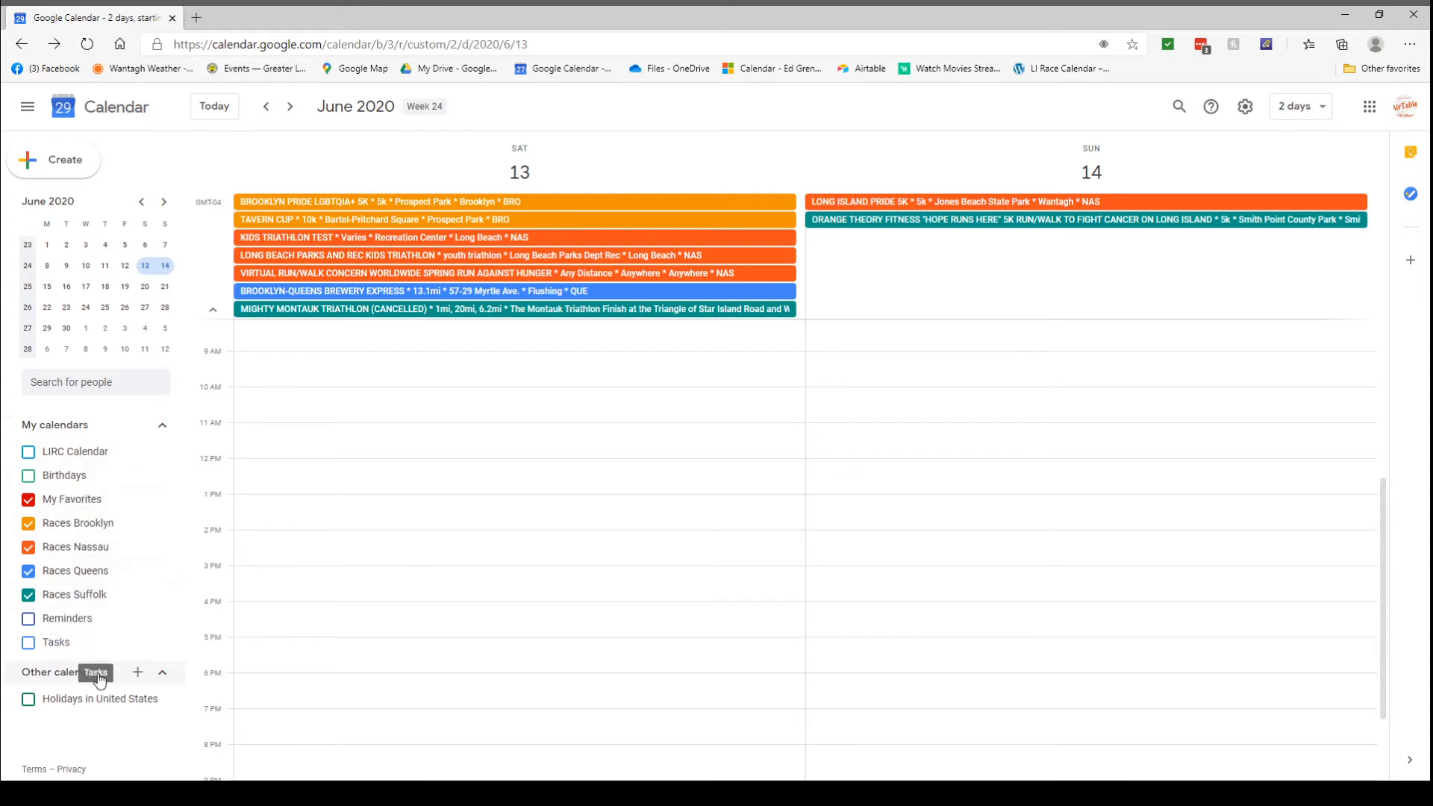
- Hide the My Favorites calendar
{"action": "left_click", "coordinate": [82, 499]}
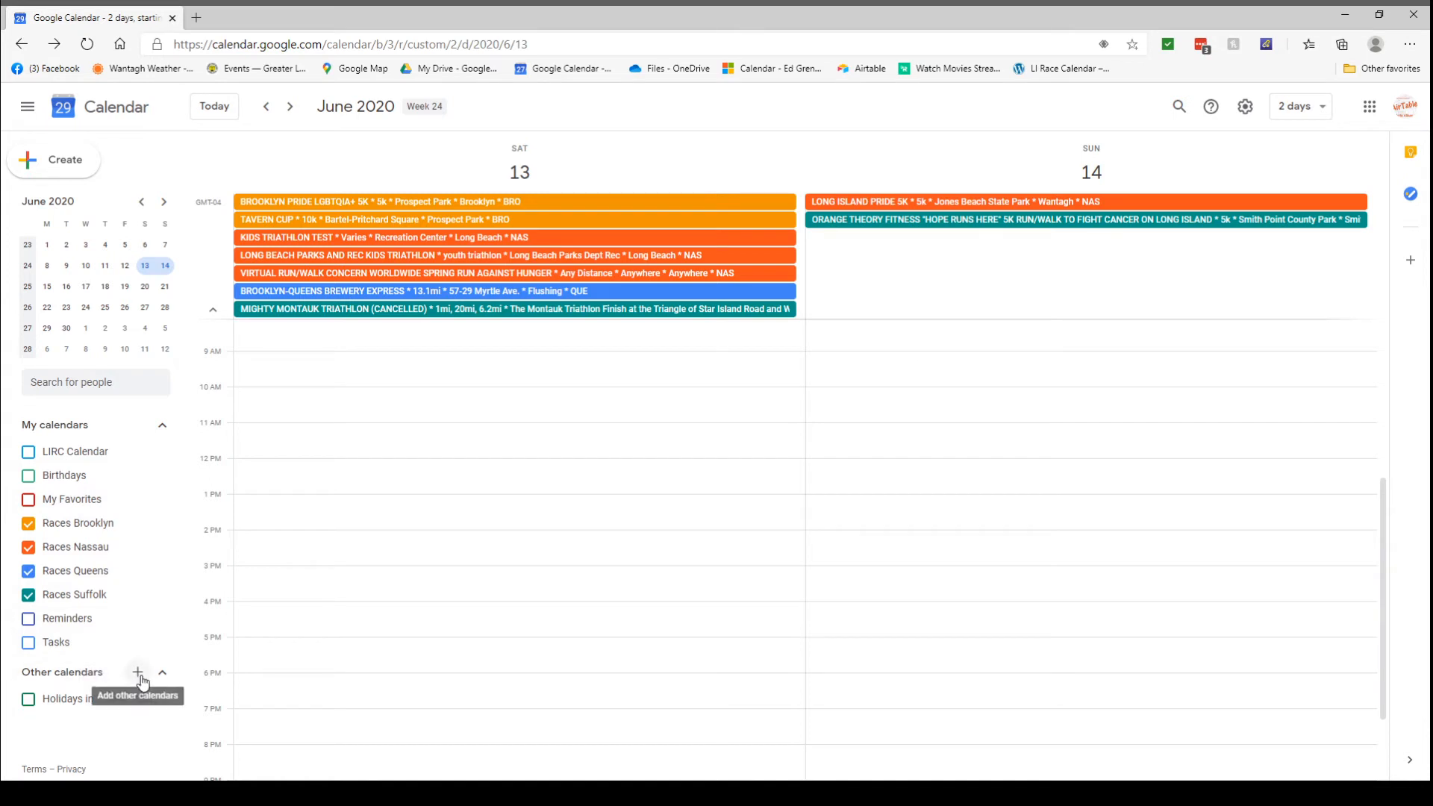
- Create a new calendar named My 2nd Fav and return to the calendar view
{"action": "left_click", "coordinate": [141, 677]}
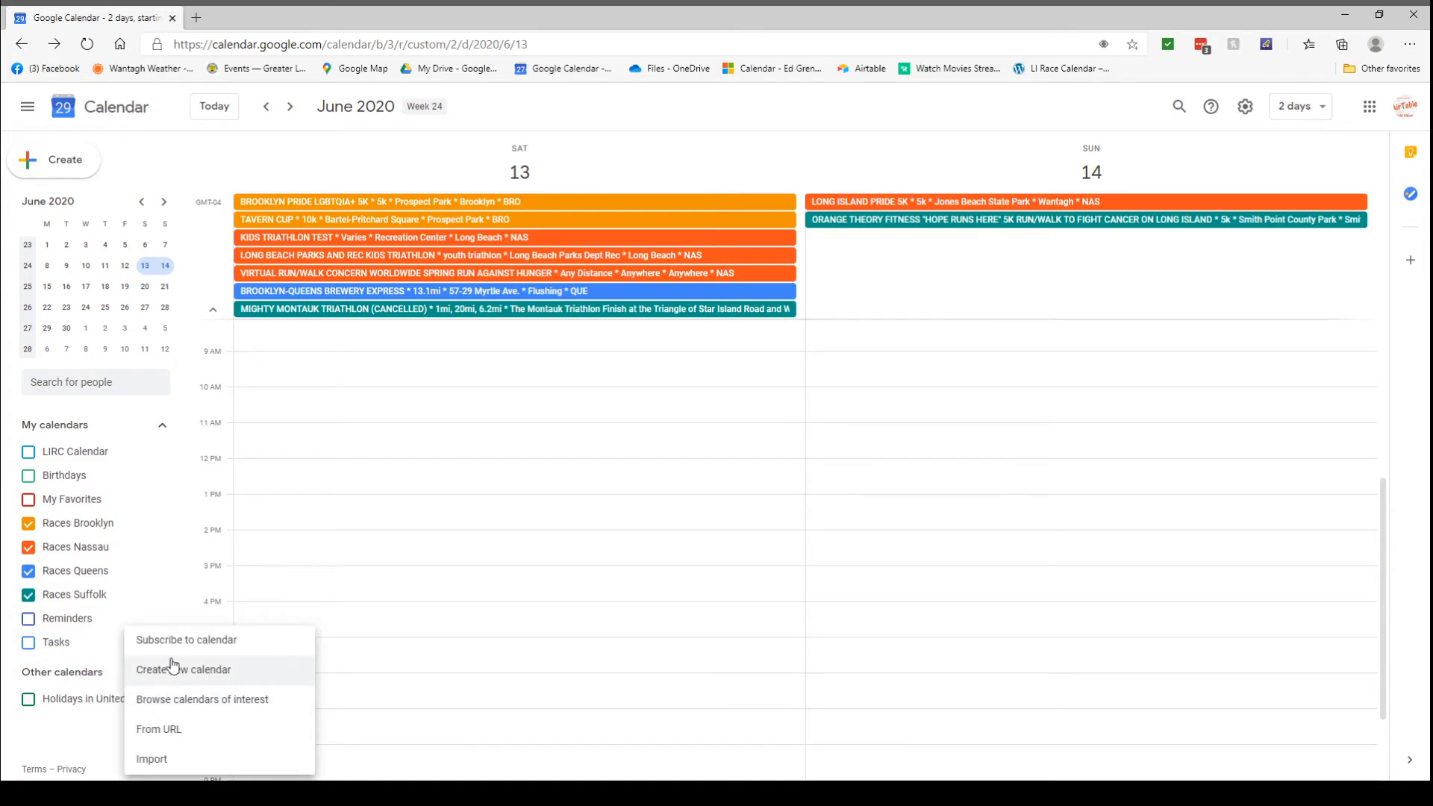
{"action": "left_click", "coordinate": [174, 675]}
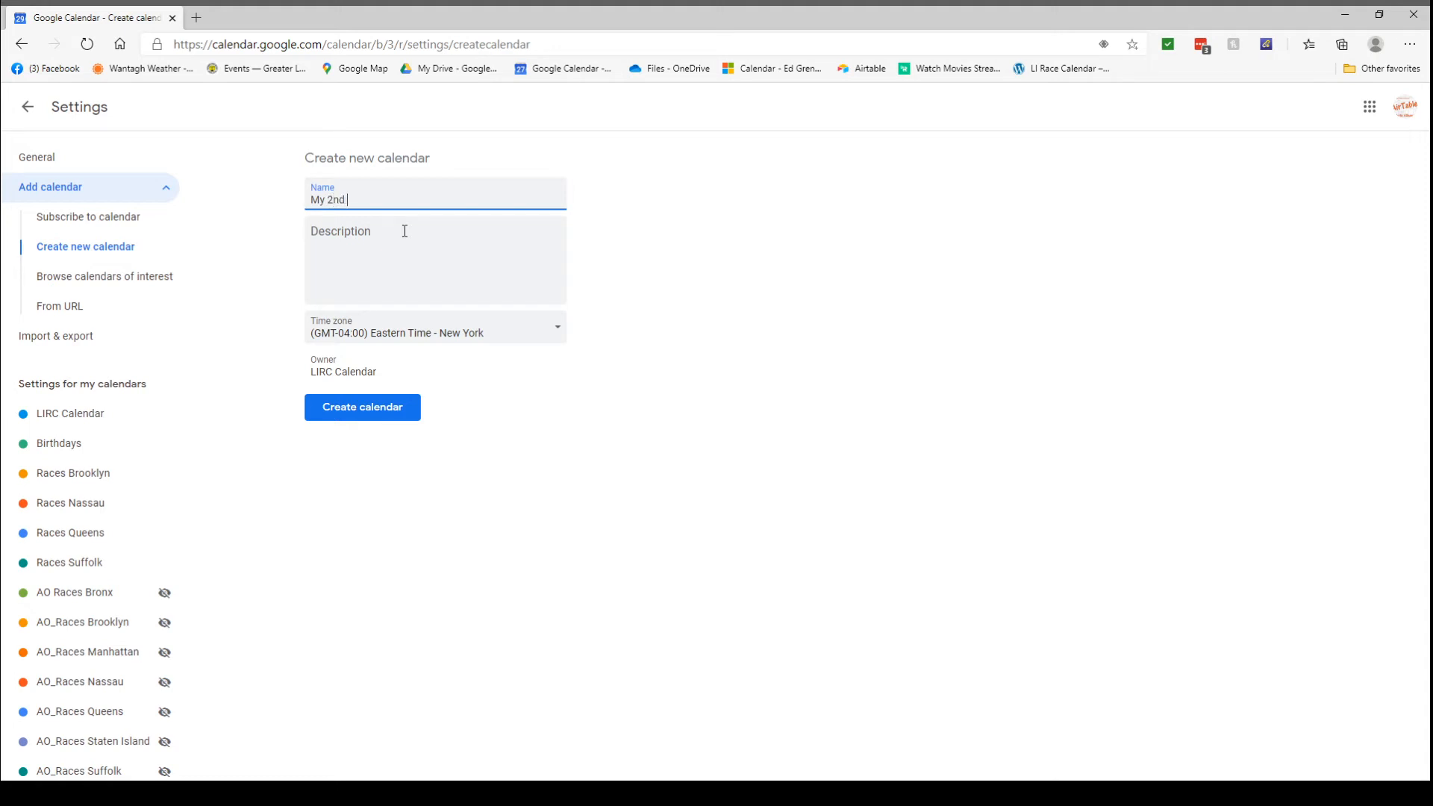
{"action": "type", "text": "av"}
{"action": "left_click", "coordinate": [350, 407]}
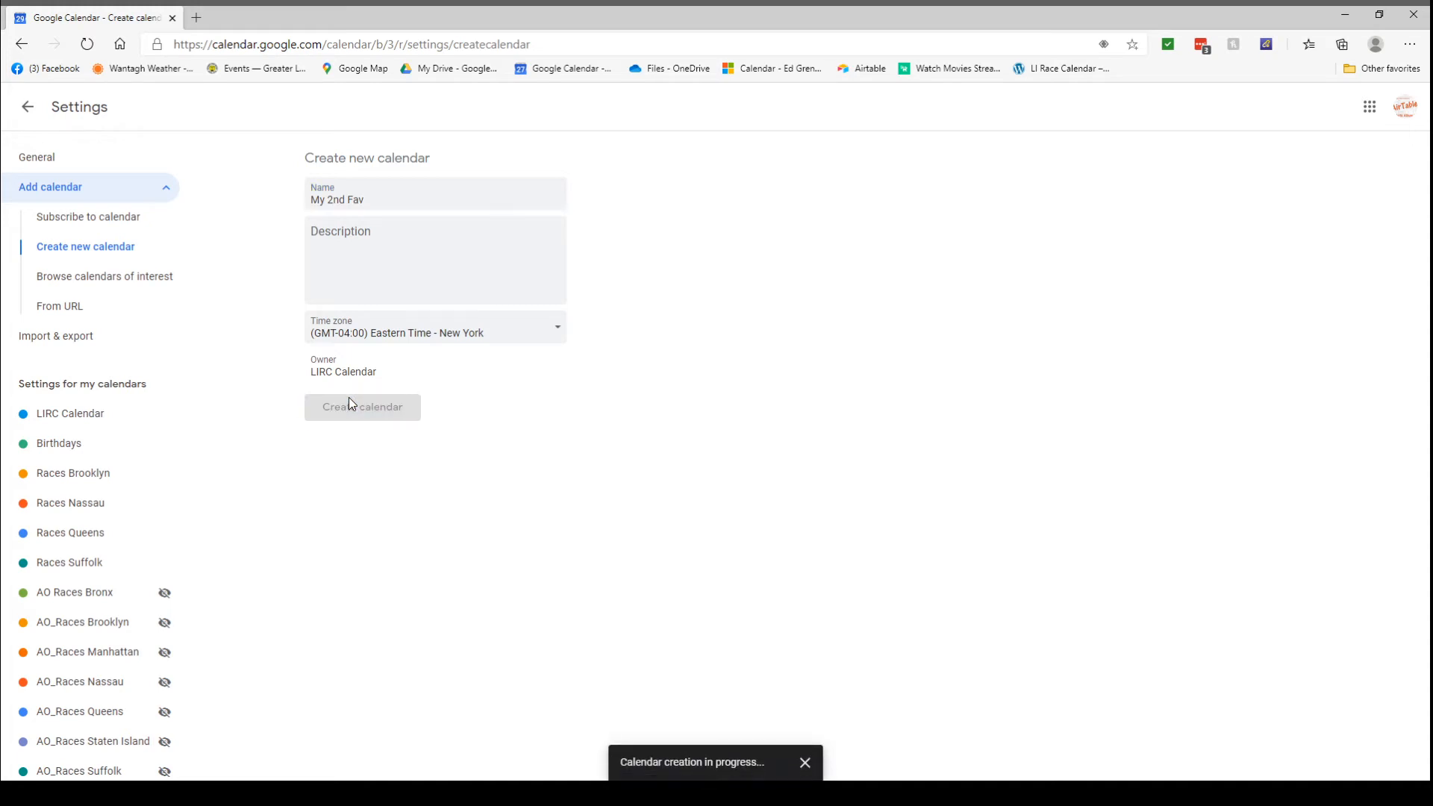
{"action": "left_click", "coordinate": [30, 111]}
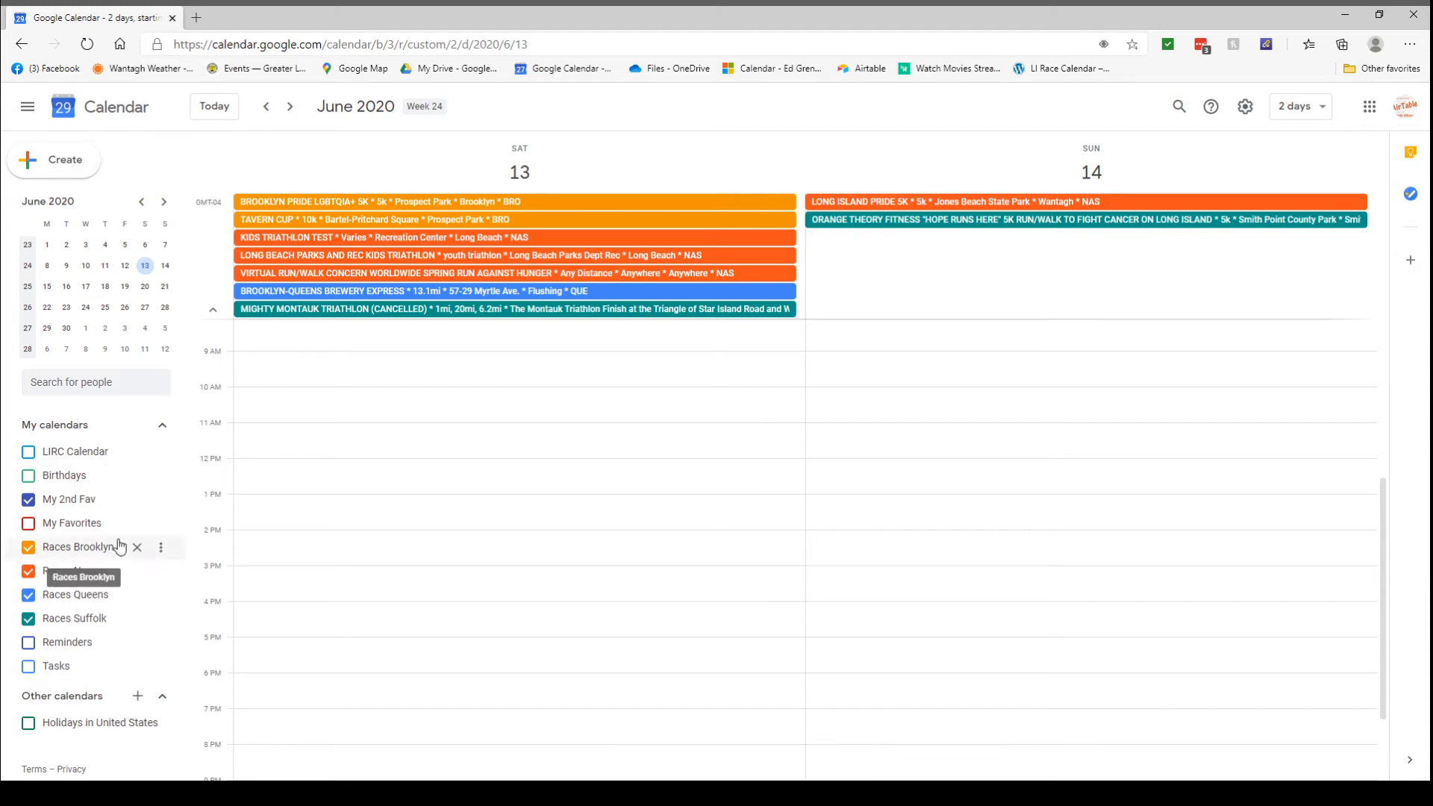
- Show the My Favorites calendar and hide My 2nd Fav
{"action": "left_click", "coordinate": [28, 523]}
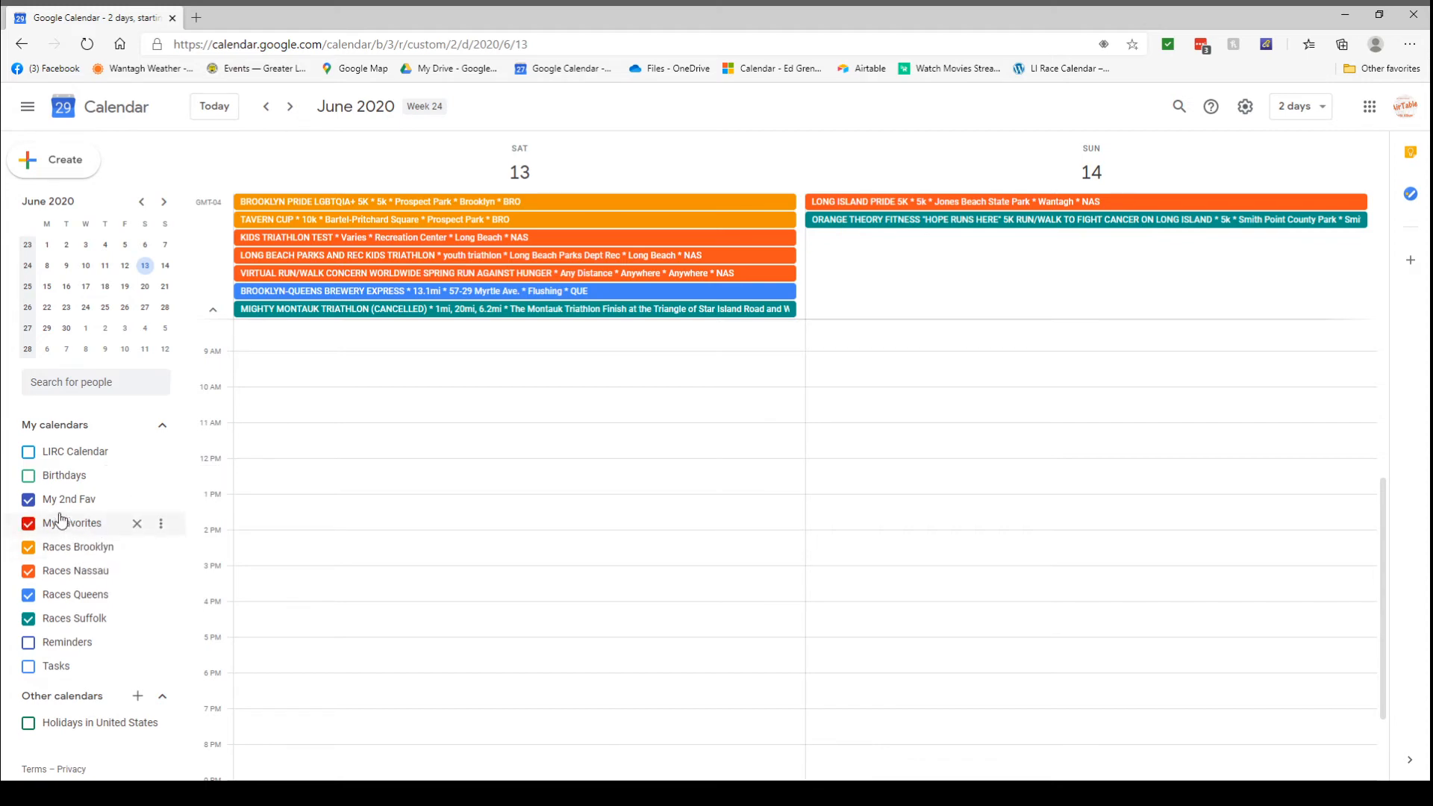
{"action": "left_click", "coordinate": [29, 505]}
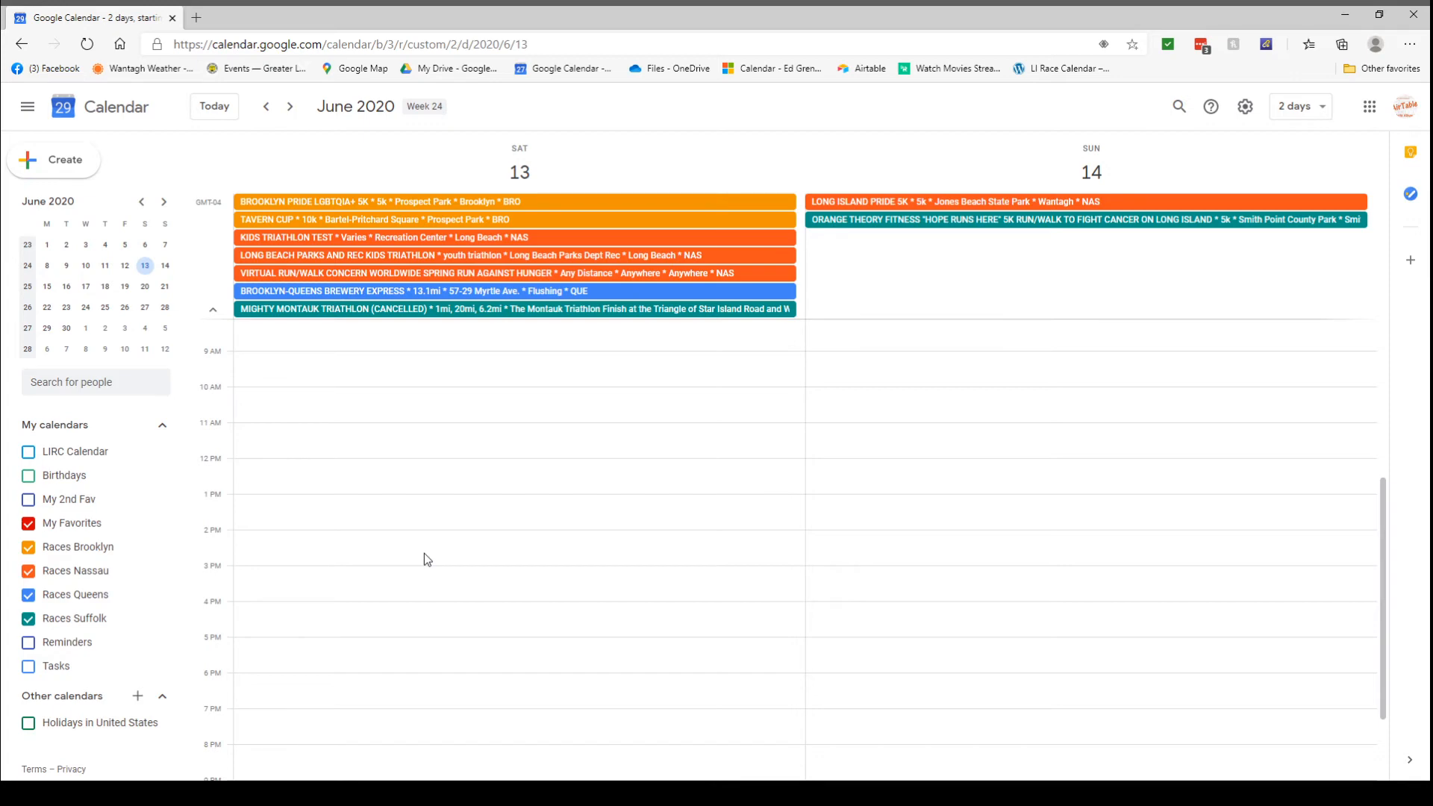
- Copy June 13's Mighty Montauk Triathlon to My Favorites as a timed event instead of an all-day one and save it
{"action": "left_click", "coordinate": [440, 310]}
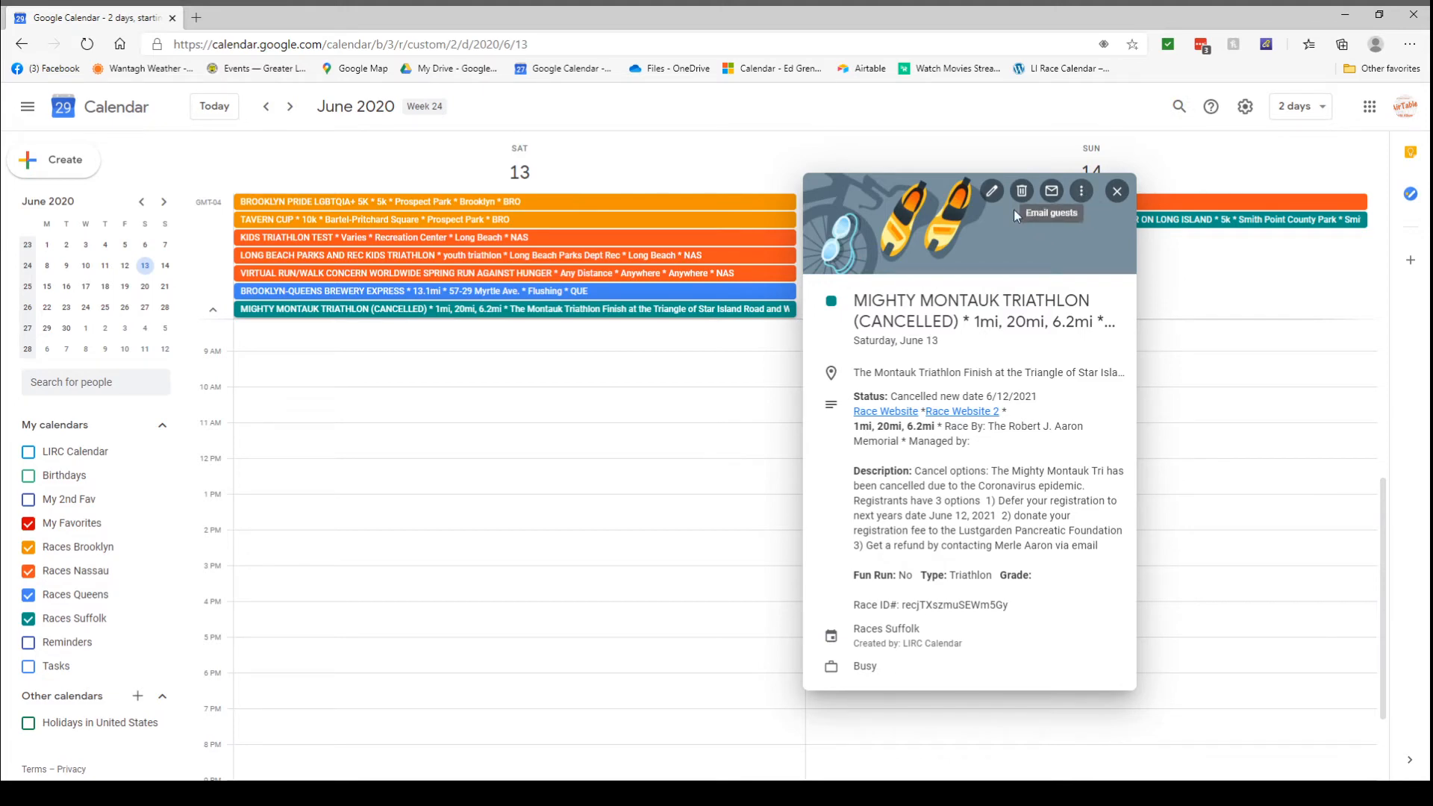
{"action": "left_click", "coordinate": [1083, 193]}
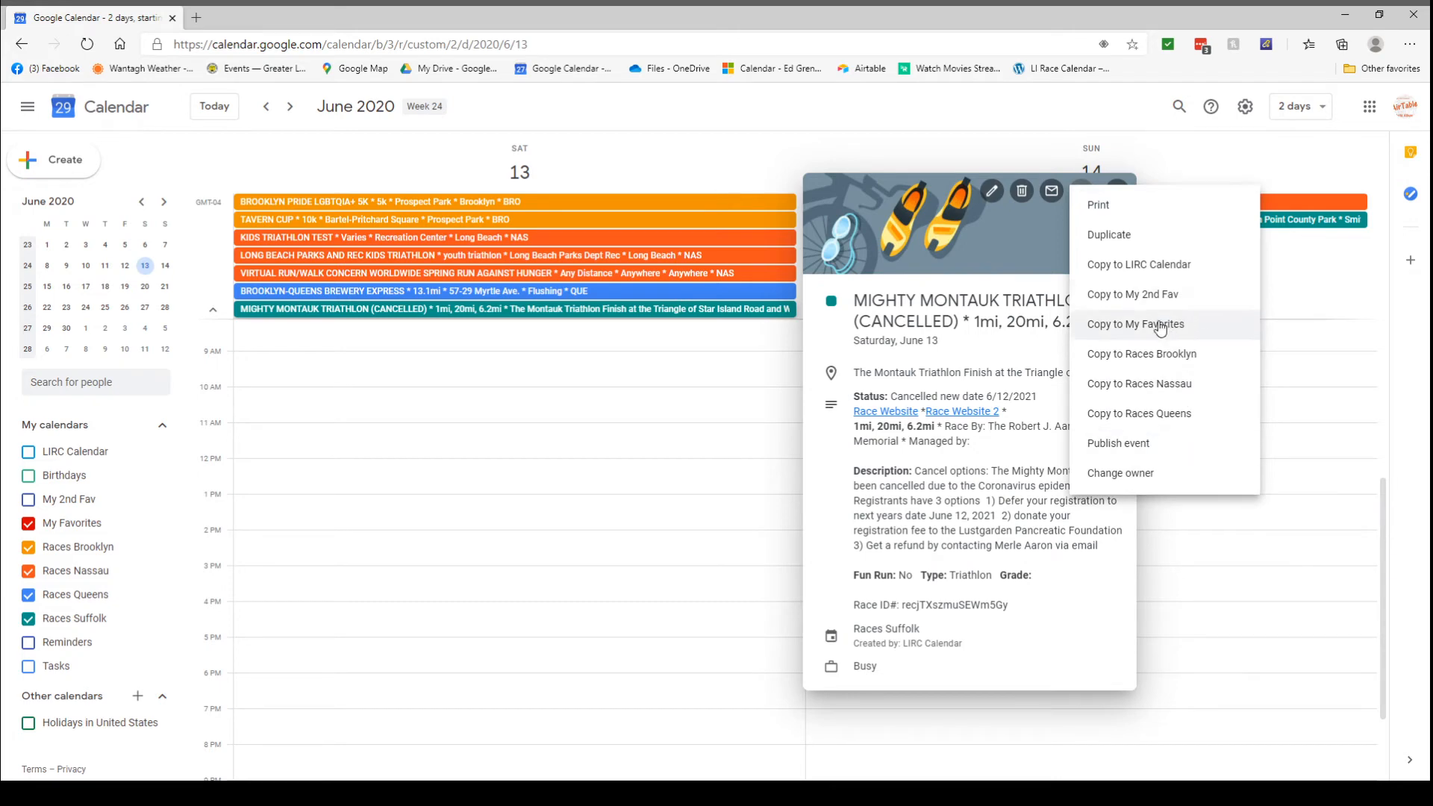
{"action": "left_click", "coordinate": [1113, 328]}
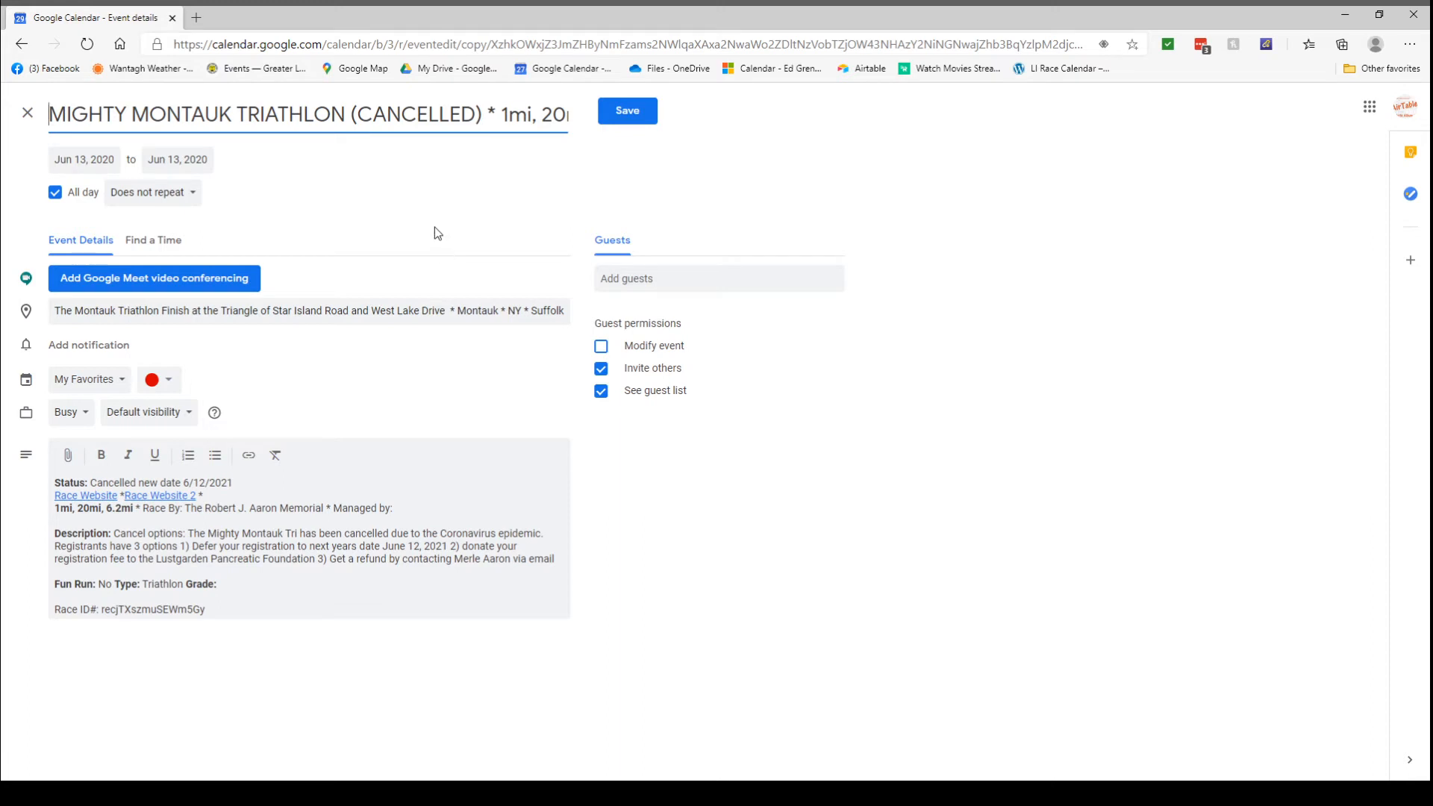
{"action": "left_click", "coordinate": [55, 194]}
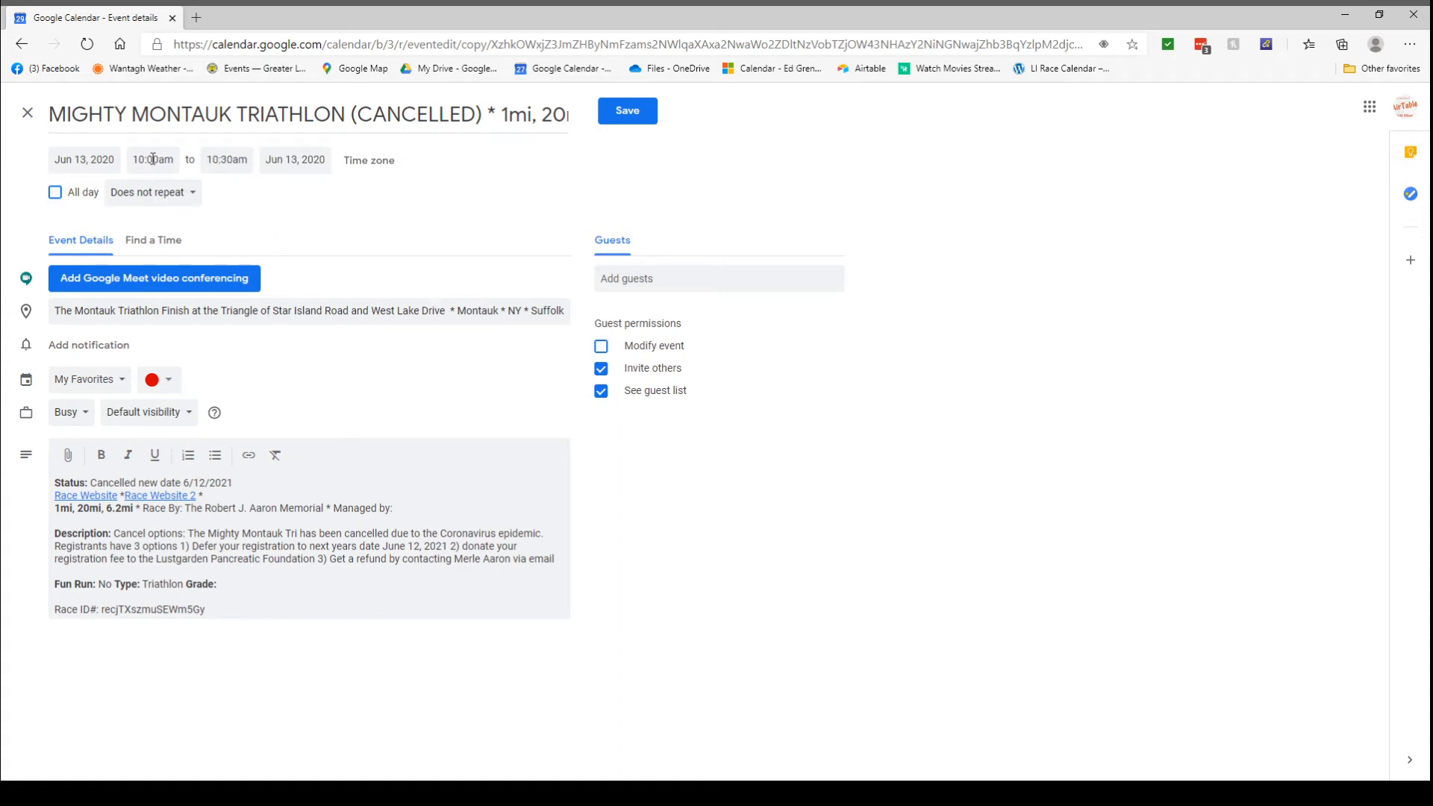
{"action": "left_click", "coordinate": [627, 111]}
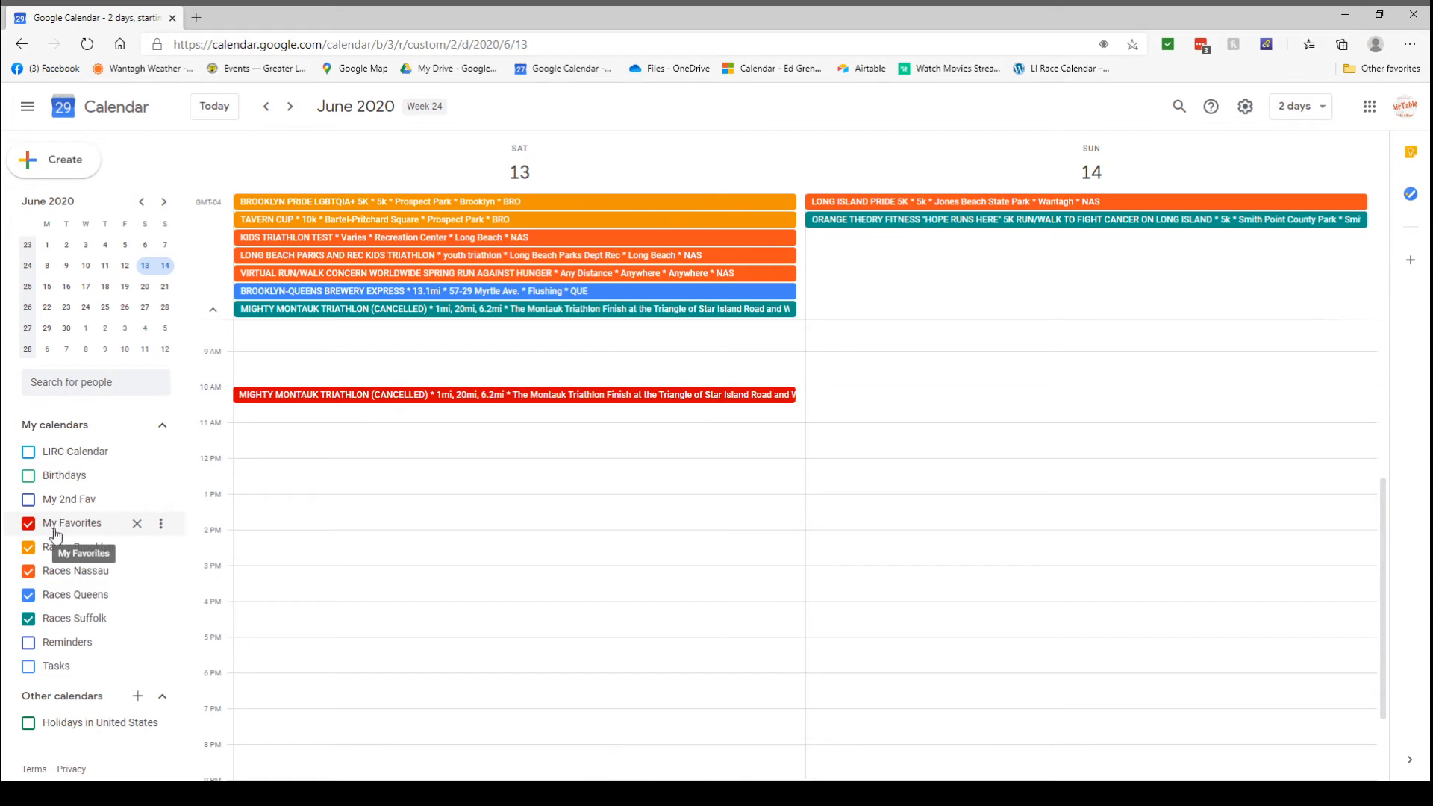
- Hide the My Favorites calendar and show it again
{"action": "left_click", "coordinate": [28, 525]}
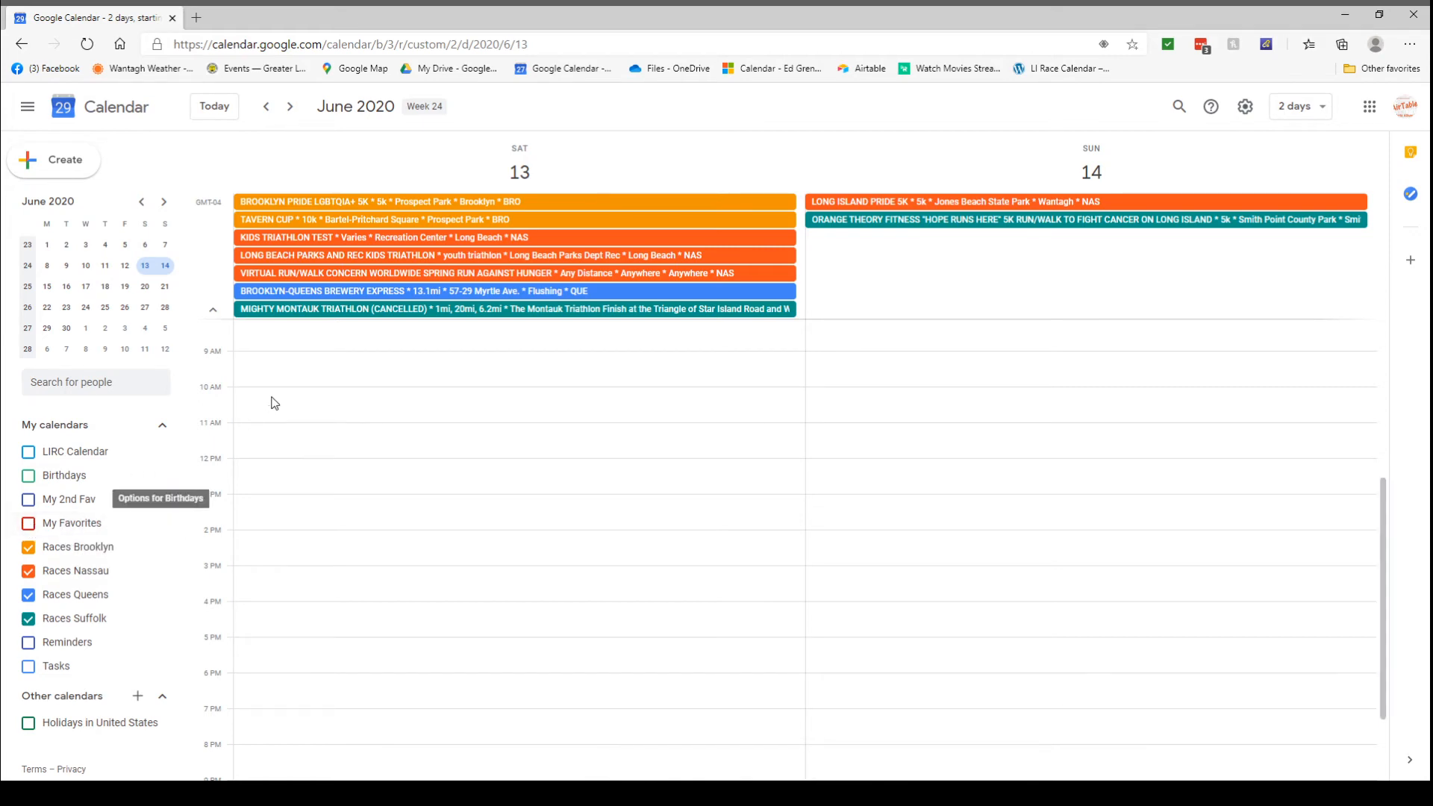
{"action": "left_click", "coordinate": [29, 524]}
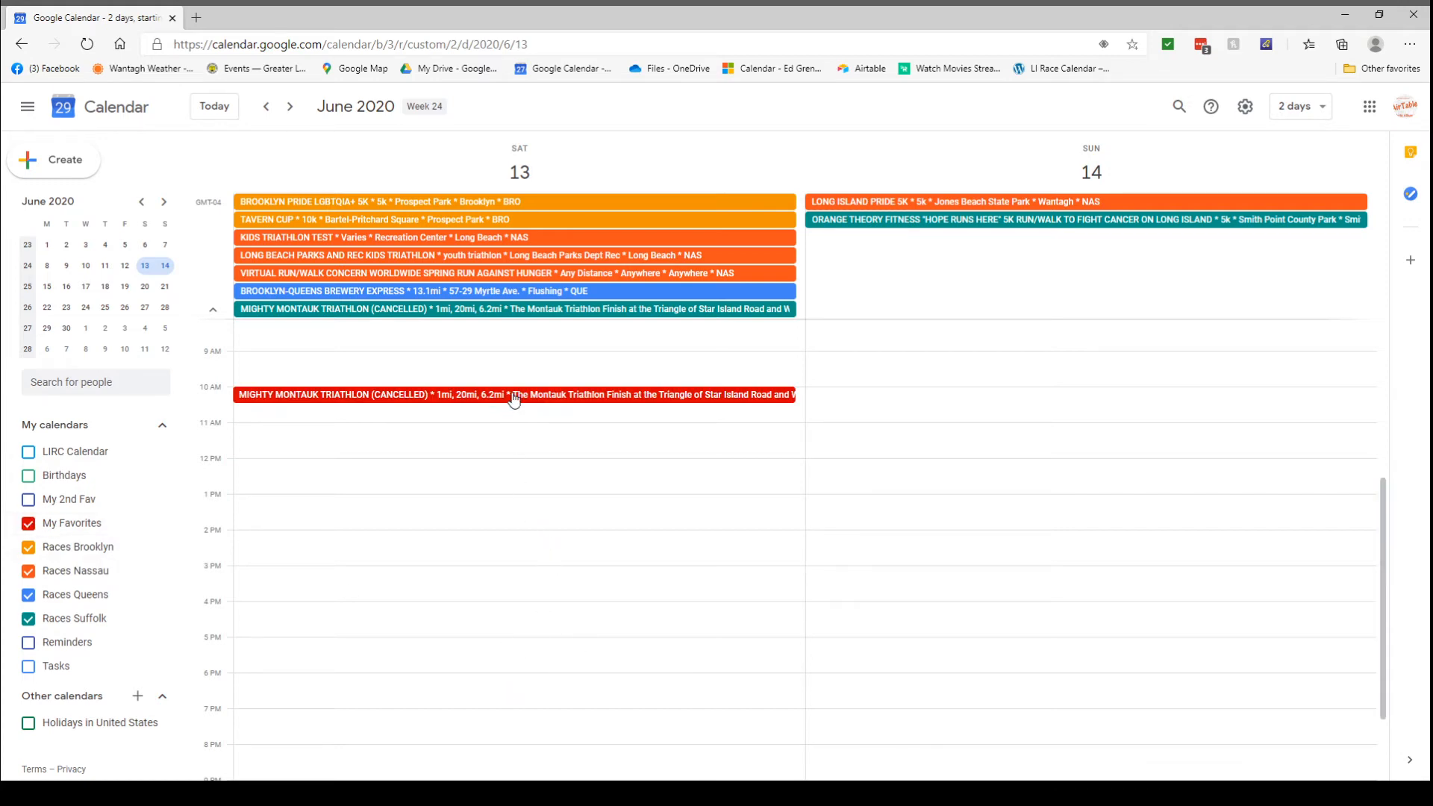
- Move the copied Mighty Montauk Triathlon event on June 13 to 9am and extend it to 2pm
{"action": "left_click_drag", "start_coordinate": [514, 399], "coordinate": [511, 358]}
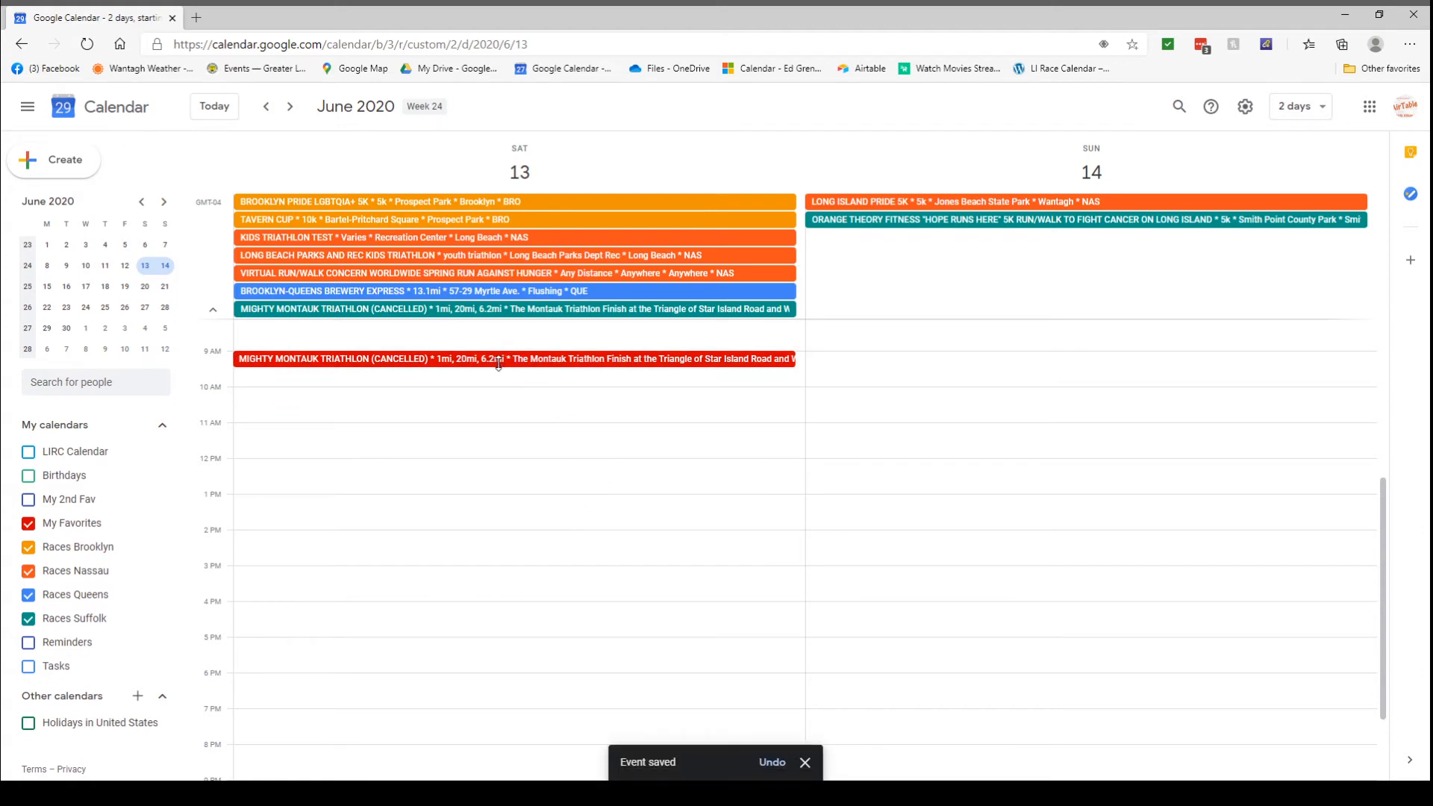
{"action": "left_click_drag", "start_coordinate": [498, 363], "coordinate": [494, 524]}
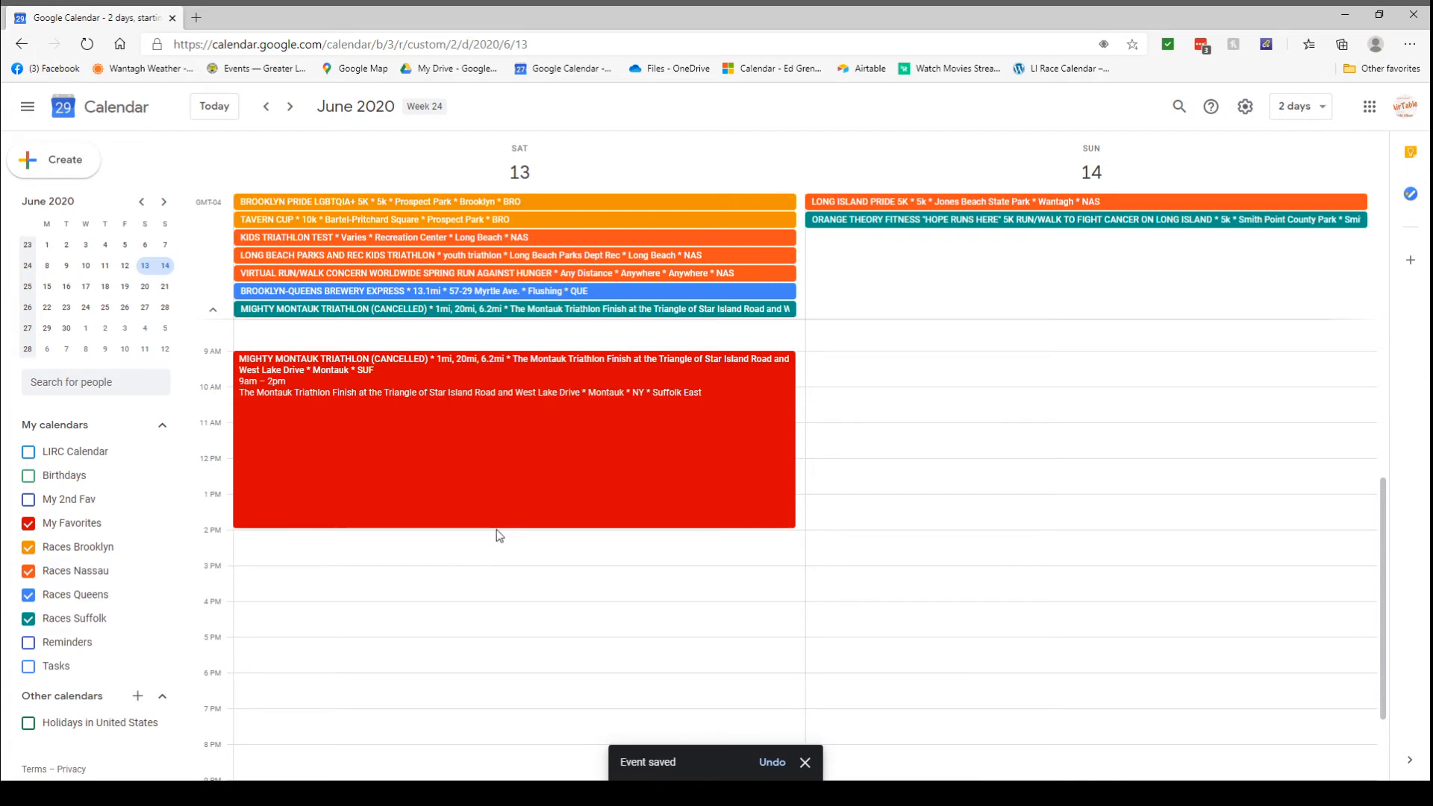
{"action": "mouse_move", "coordinate": [496, 525]}
{"action": "left_mouse_down"}
{"action": "mouse_move", "coordinate": [497, 489]}
{"action": "mouse_move", "coordinate": [495, 669]}
{"action": "mouse_move", "coordinate": [501, 501]}
{"action": "left_mouse_up"}
{"action": "key", "text": "Escape"}
{"action": "left_click", "coordinate": [502, 503]}
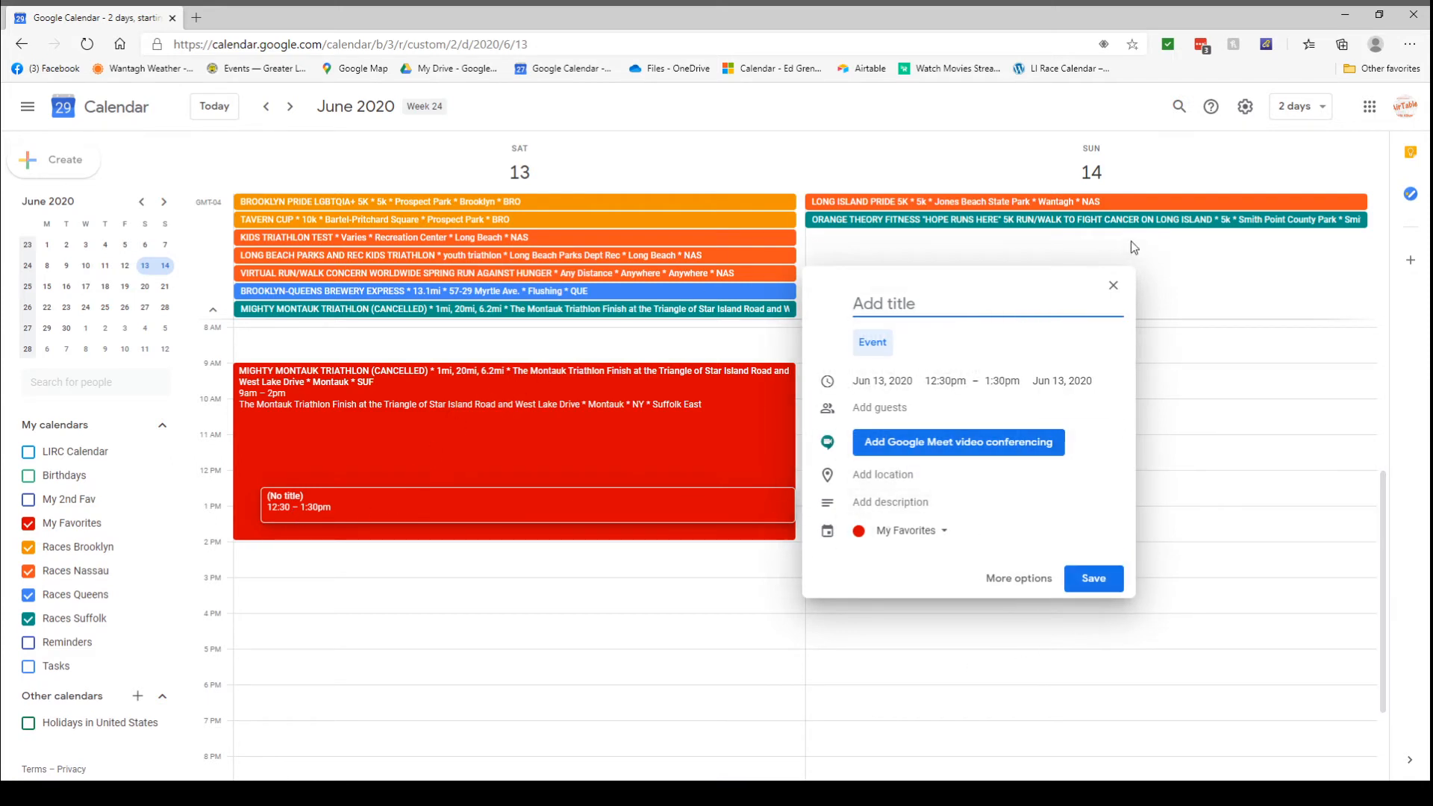
{"action": "left_click", "coordinate": [1114, 286]}
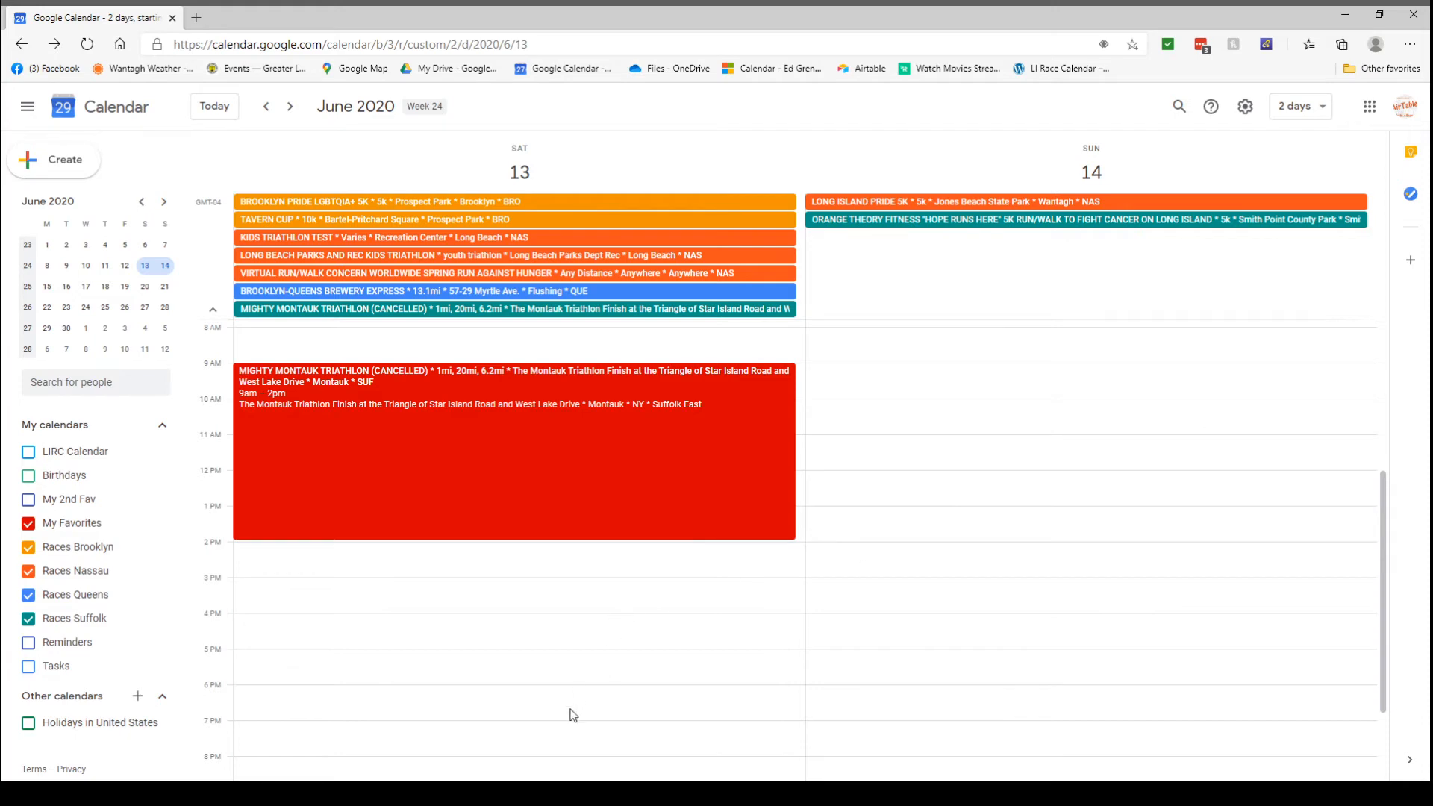
{"action": "left_click", "coordinate": [280, 597]}
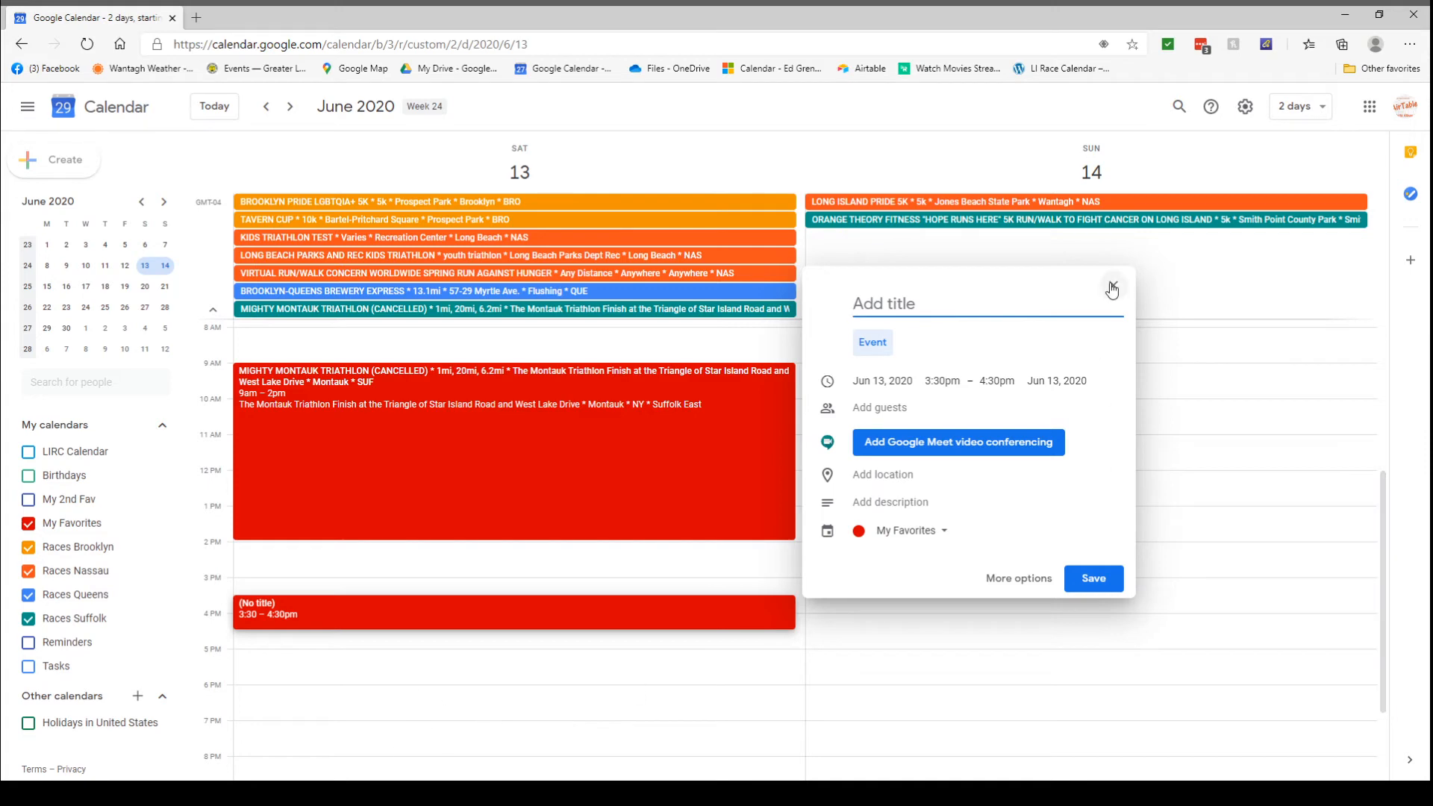
{"action": "left_click", "coordinate": [495, 669]}
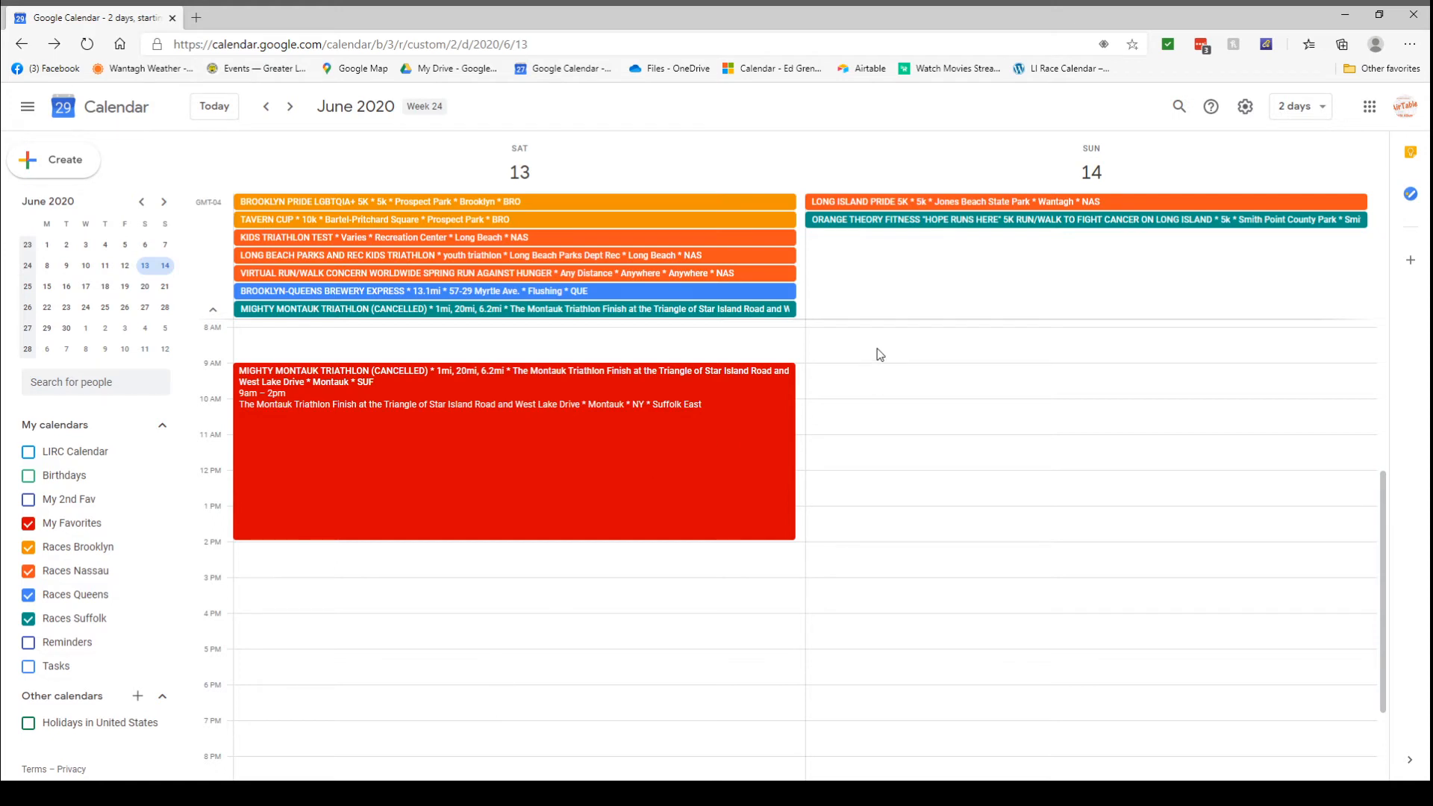
- Copy June 14's Orange Theory Fitness 5K to My Favorites as a timed event starting at 10am and extend it to 12:45pm
{"action": "left_click", "coordinate": [959, 224]}
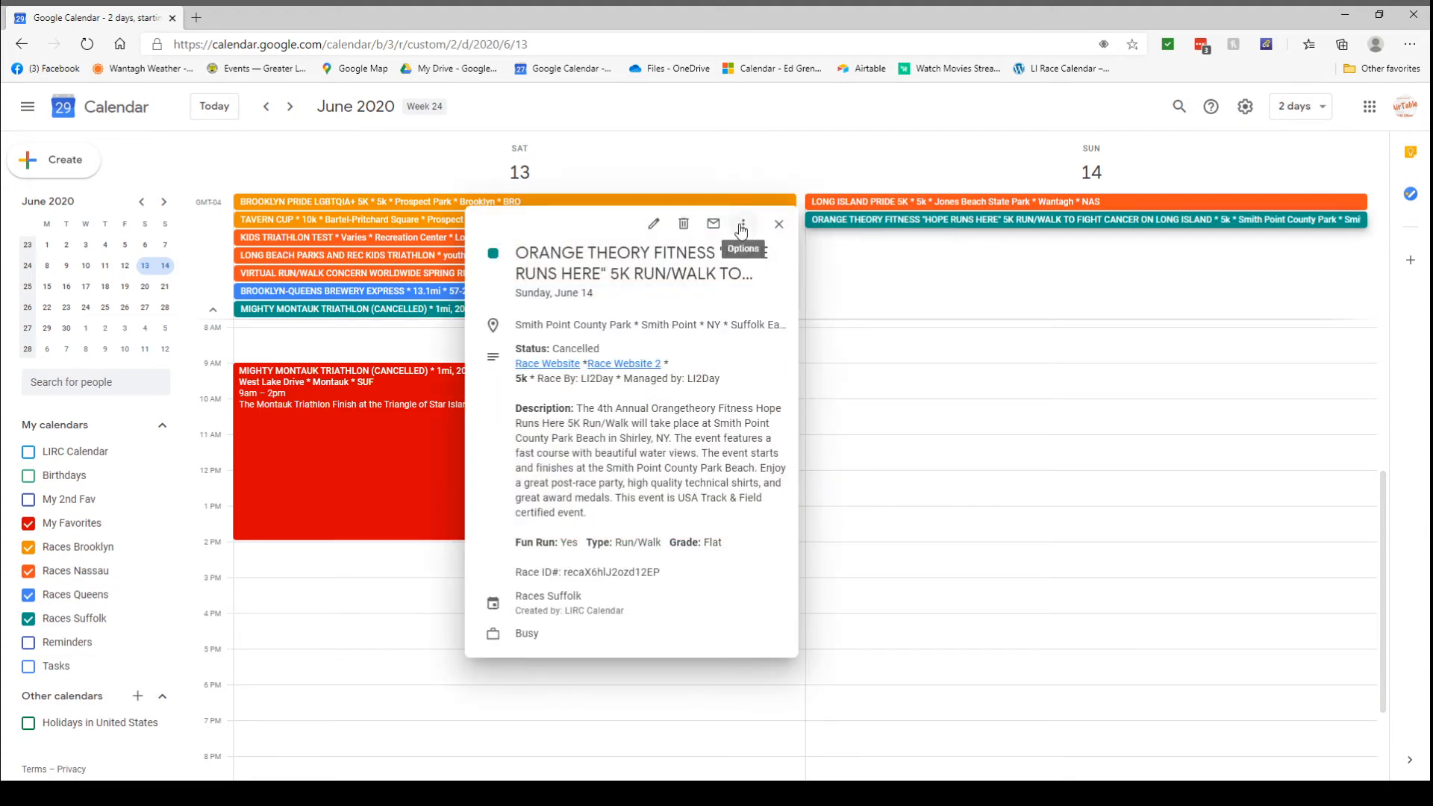
{"action": "left_click", "coordinate": [756, 227]}
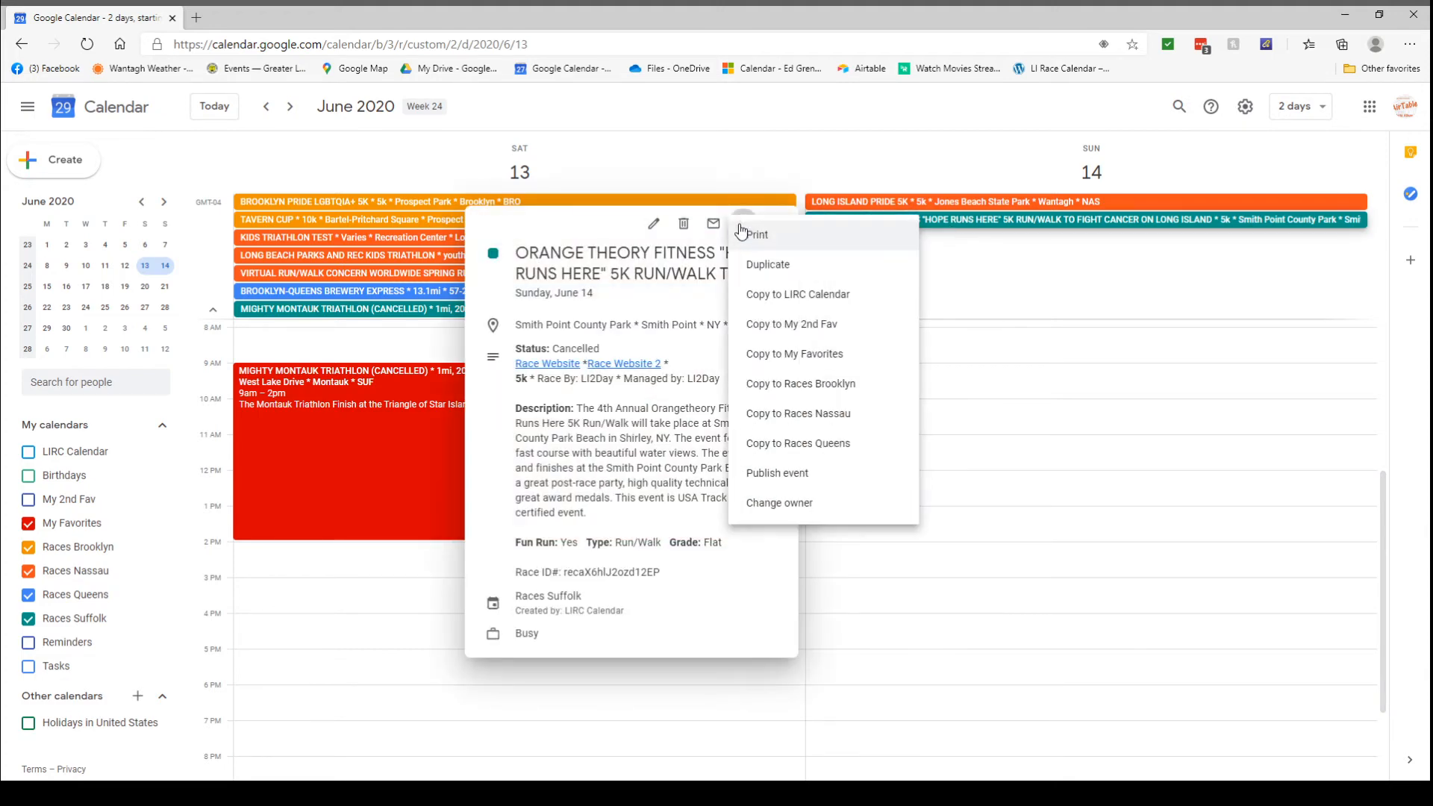
{"action": "left_click", "coordinate": [792, 354]}
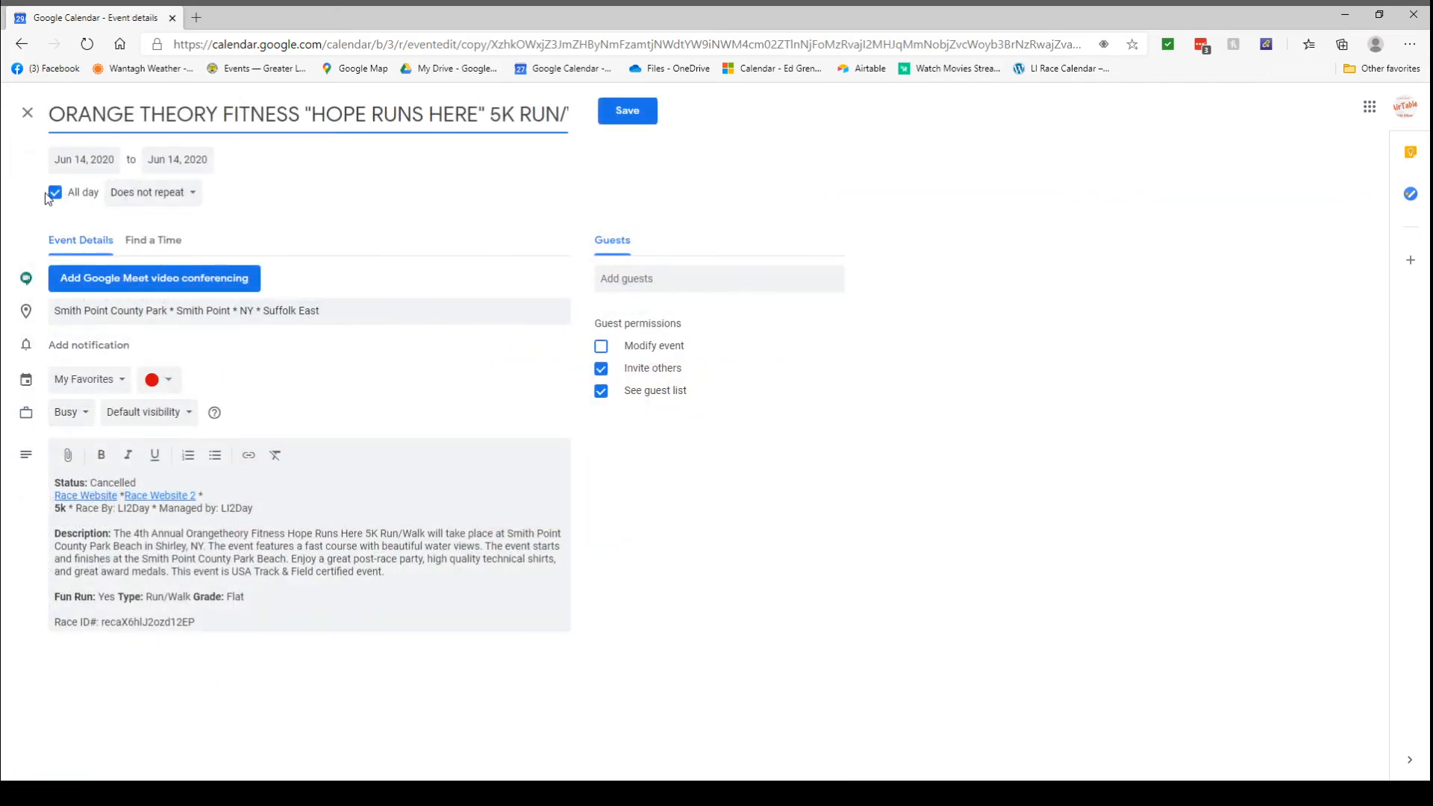
{"action": "left_click", "coordinate": [55, 193]}
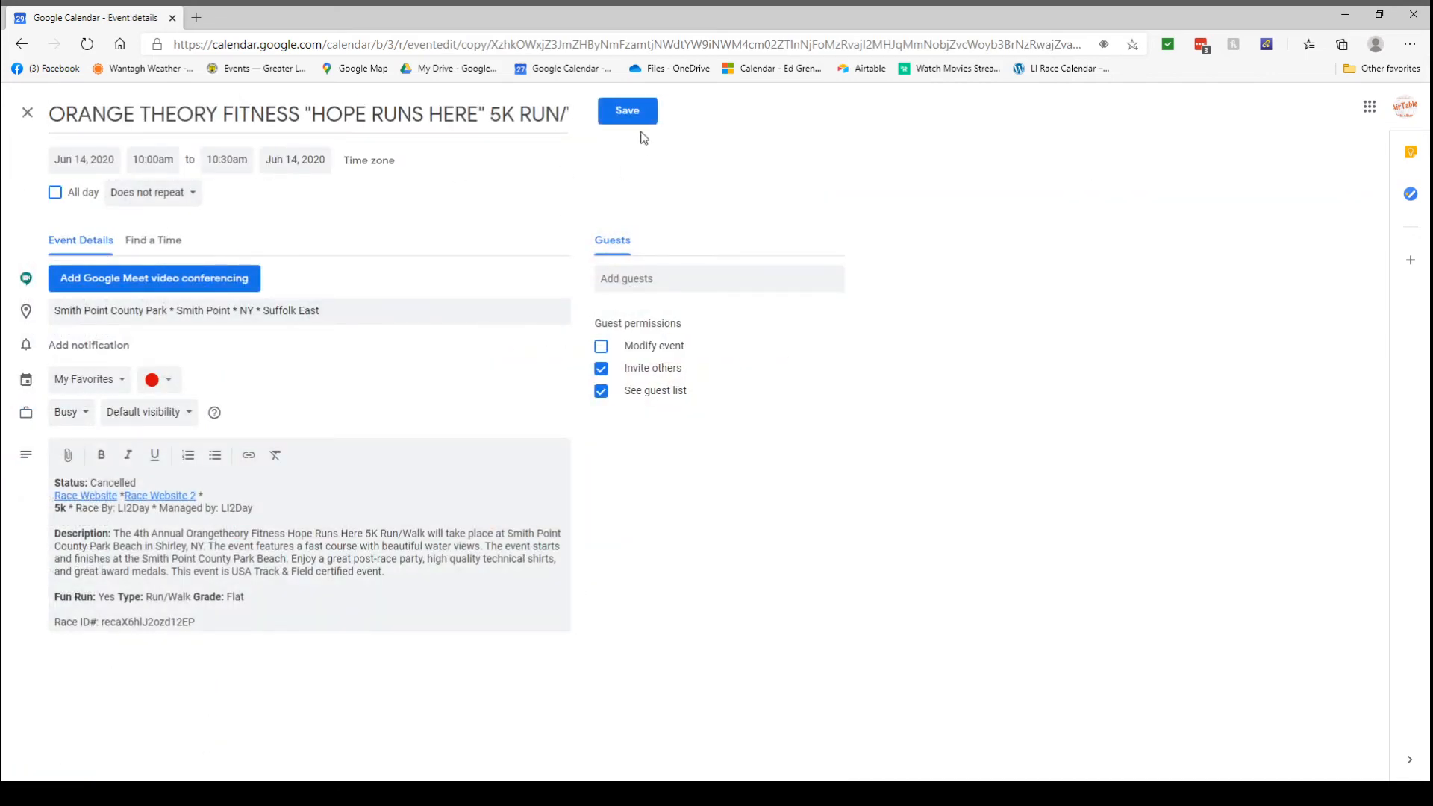
{"action": "left_click", "coordinate": [627, 112]}
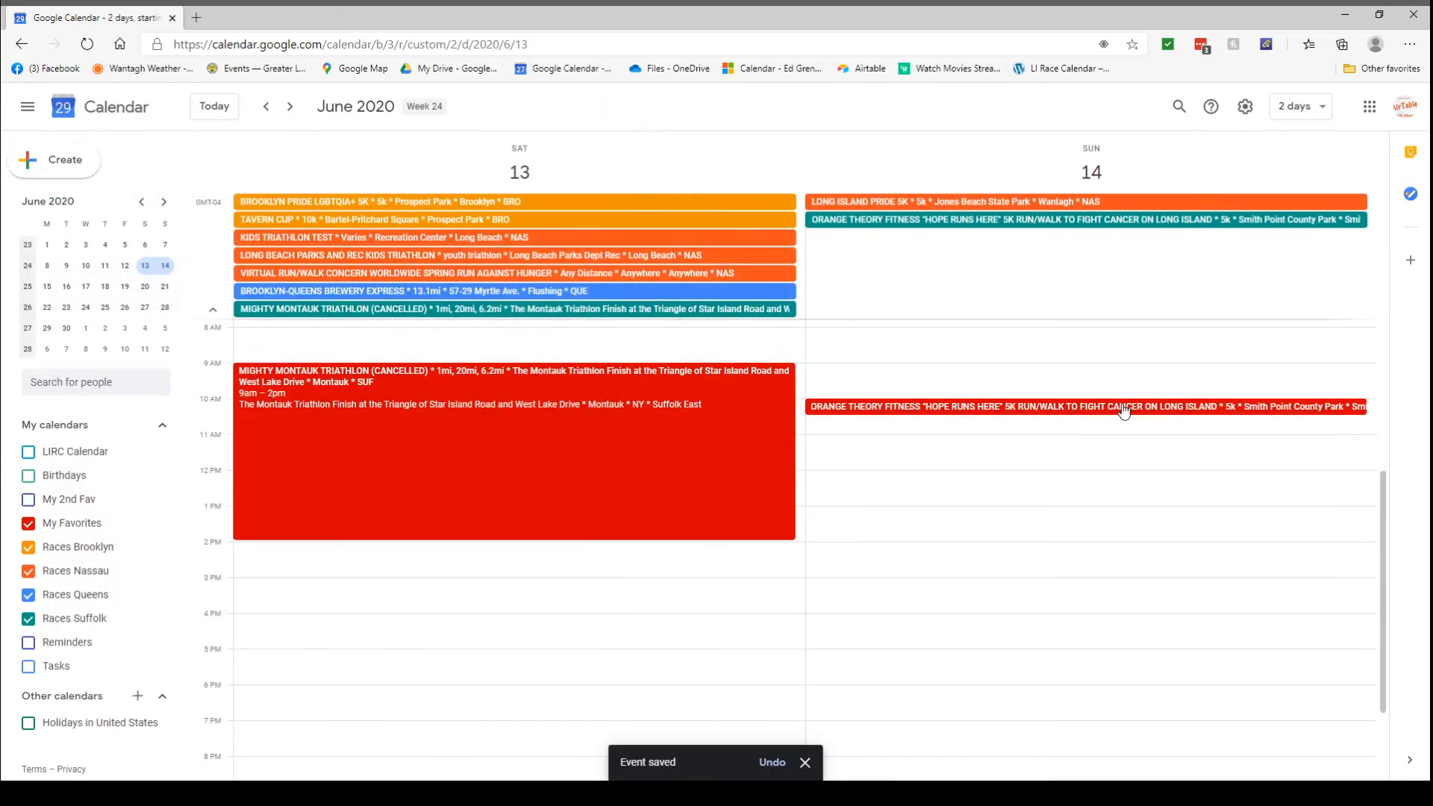
{"action": "left_click_drag", "start_coordinate": [1114, 423], "coordinate": [1107, 495]}
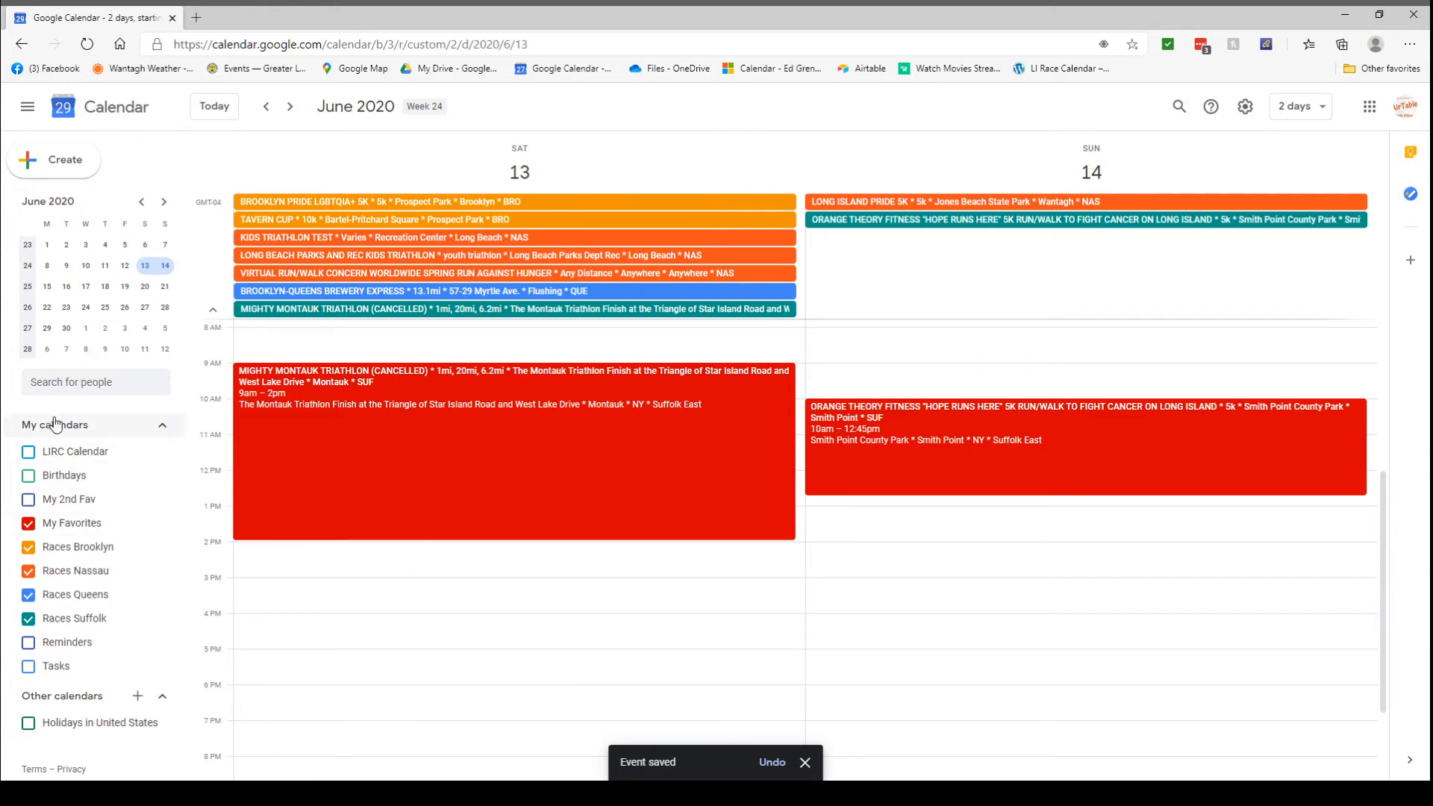
- Show the LIRC Calendar and hide it again
{"action": "left_click", "coordinate": [29, 453]}
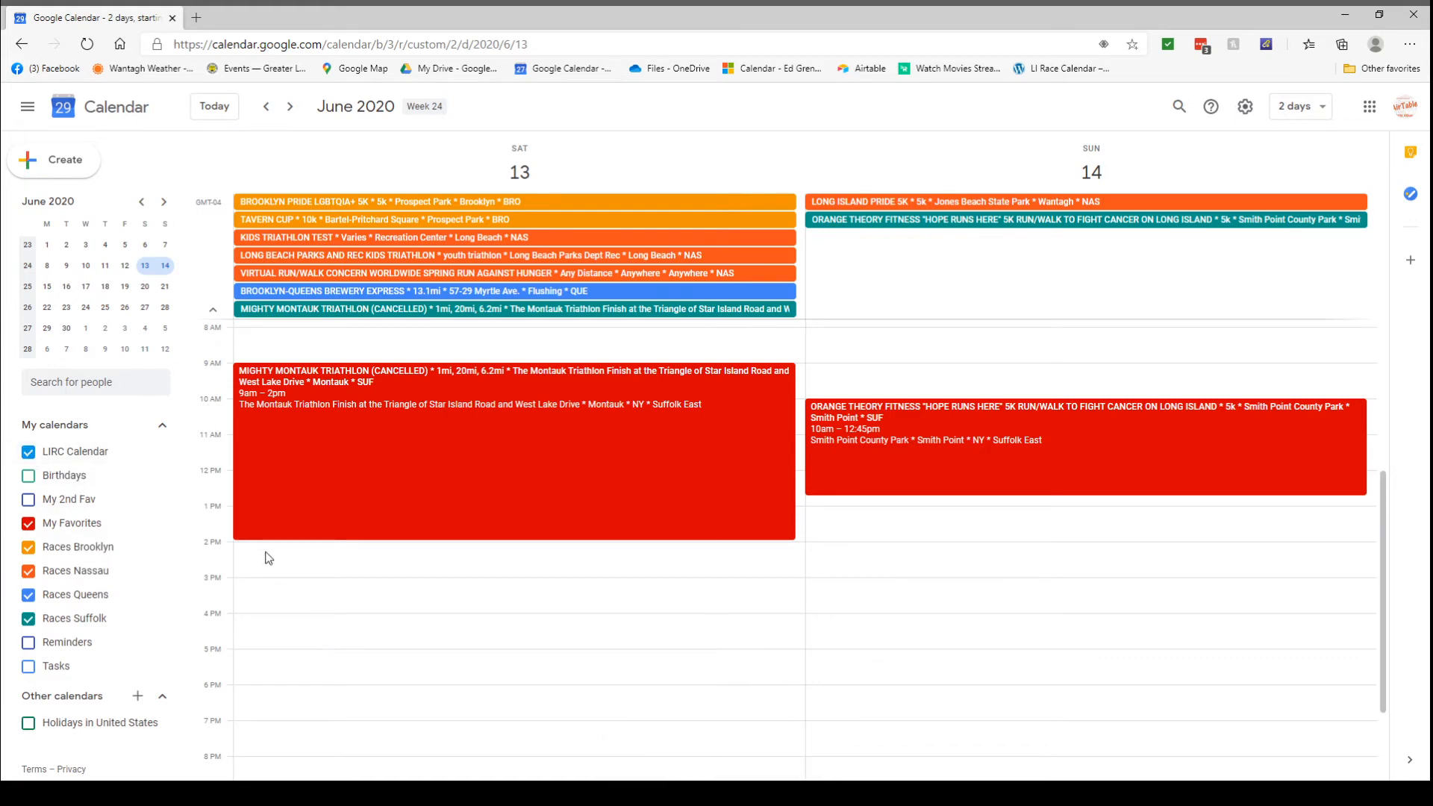
{"action": "left_click", "coordinate": [30, 453]}
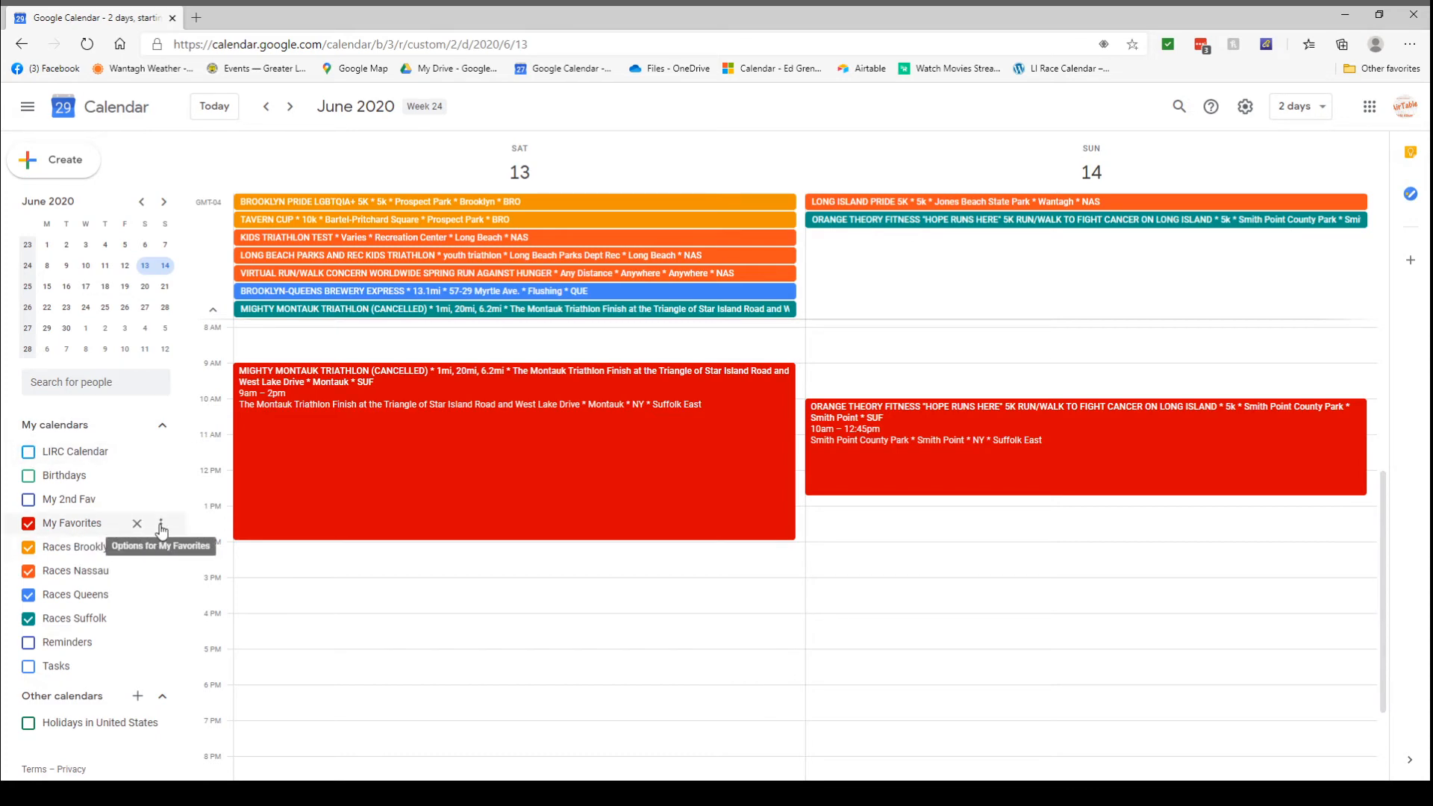
- View the My Favorites sharing settings and the form for adding people, cancelling it and returning to the calendar
{"action": "left_click", "coordinate": [160, 523]}
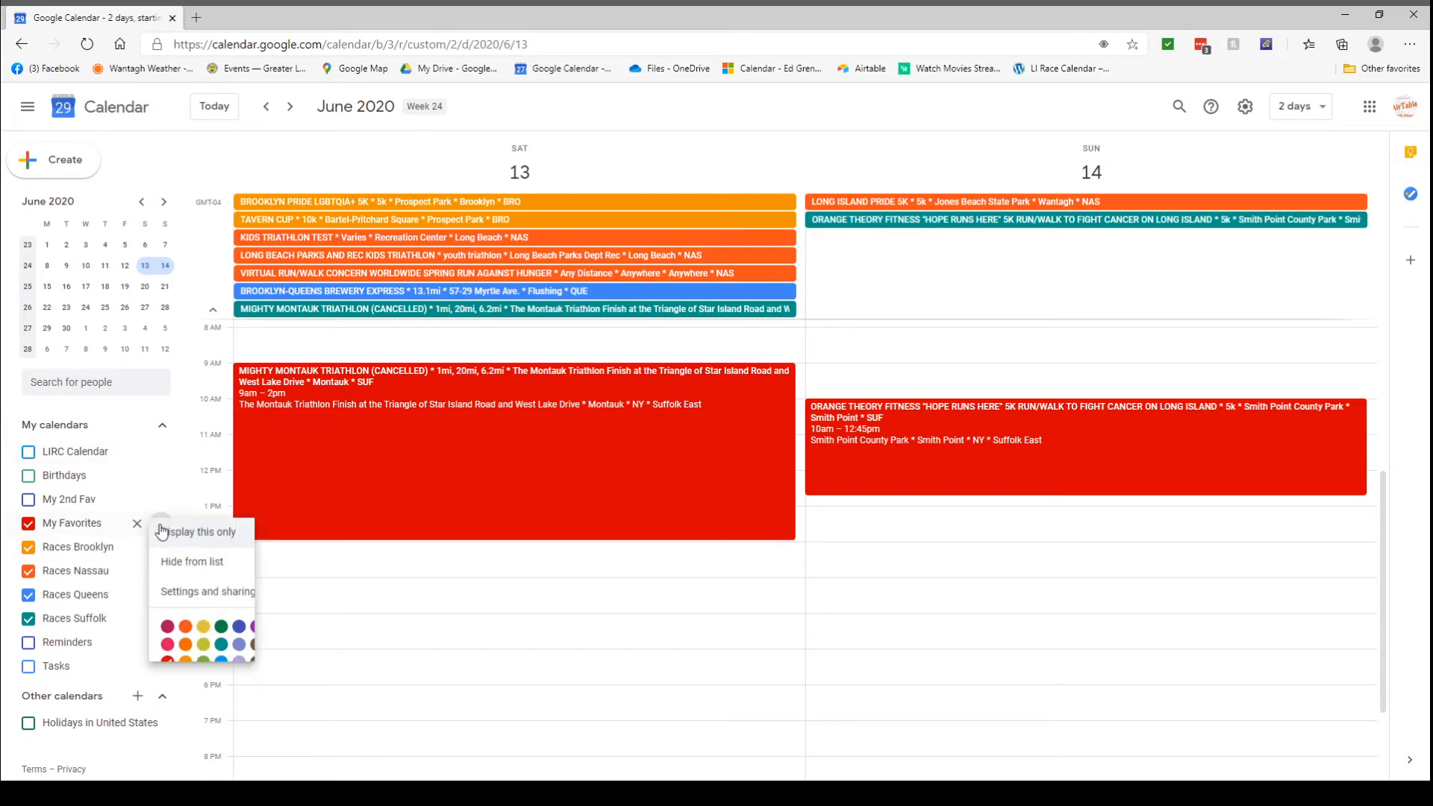
{"action": "left_click", "coordinate": [196, 594]}
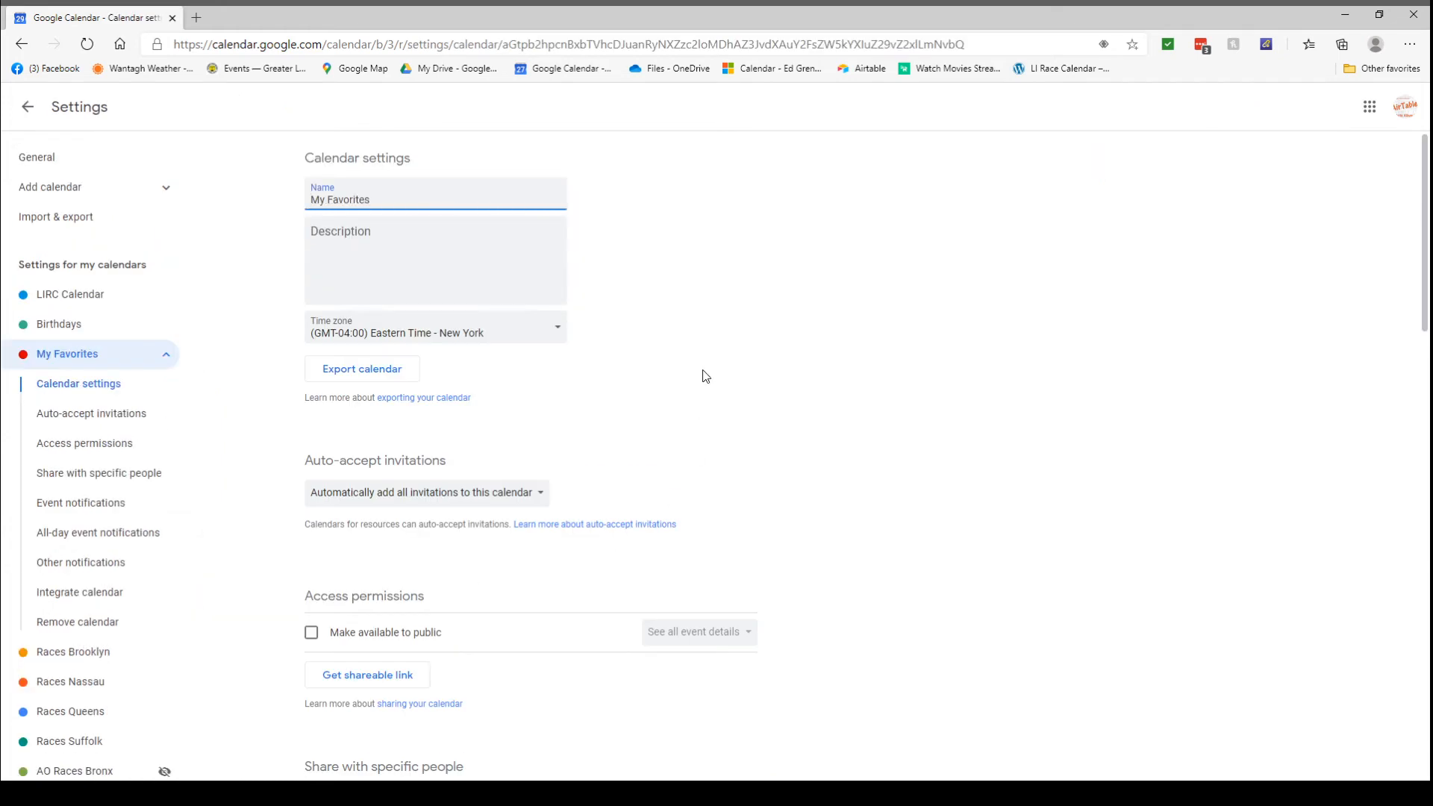
{"action": "scroll", "coordinate": [646, 333], "scroll_direction": "down", "scroll_amount": 3}
{"action": "scroll", "coordinate": [546, 311], "scroll_direction": "down", "scroll_amount": 3}
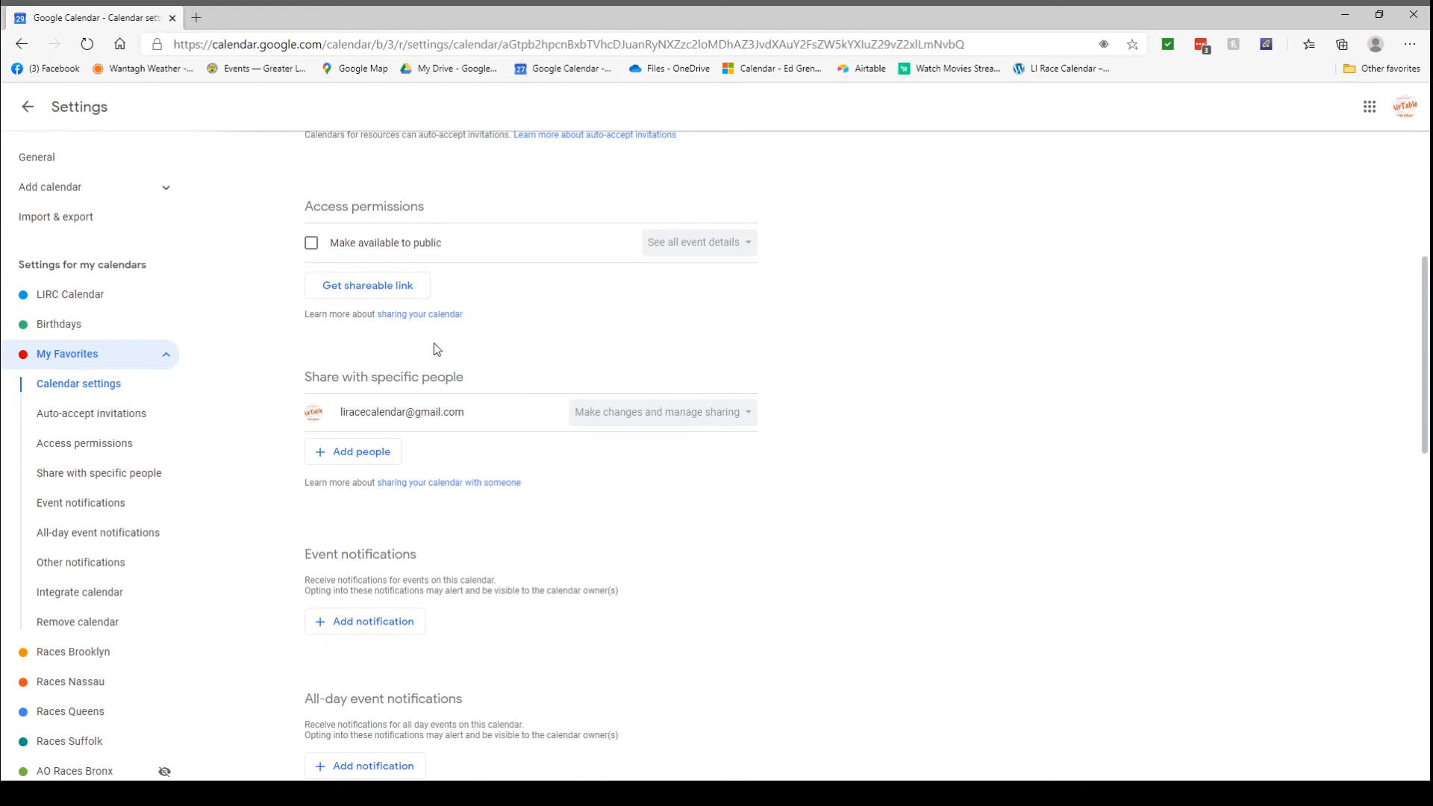
{"action": "left_click", "coordinate": [371, 454]}
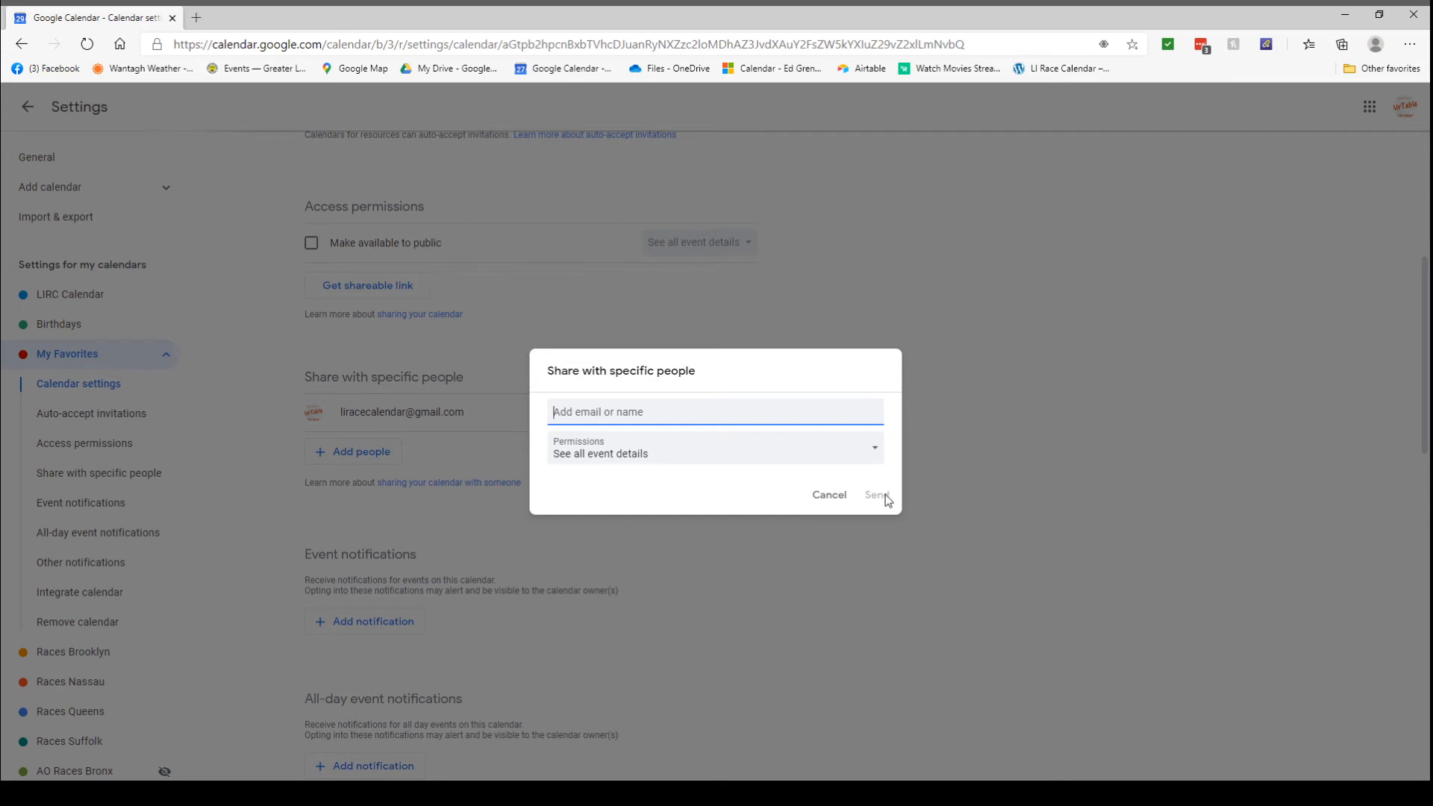
{"action": "left_click", "coordinate": [825, 496]}
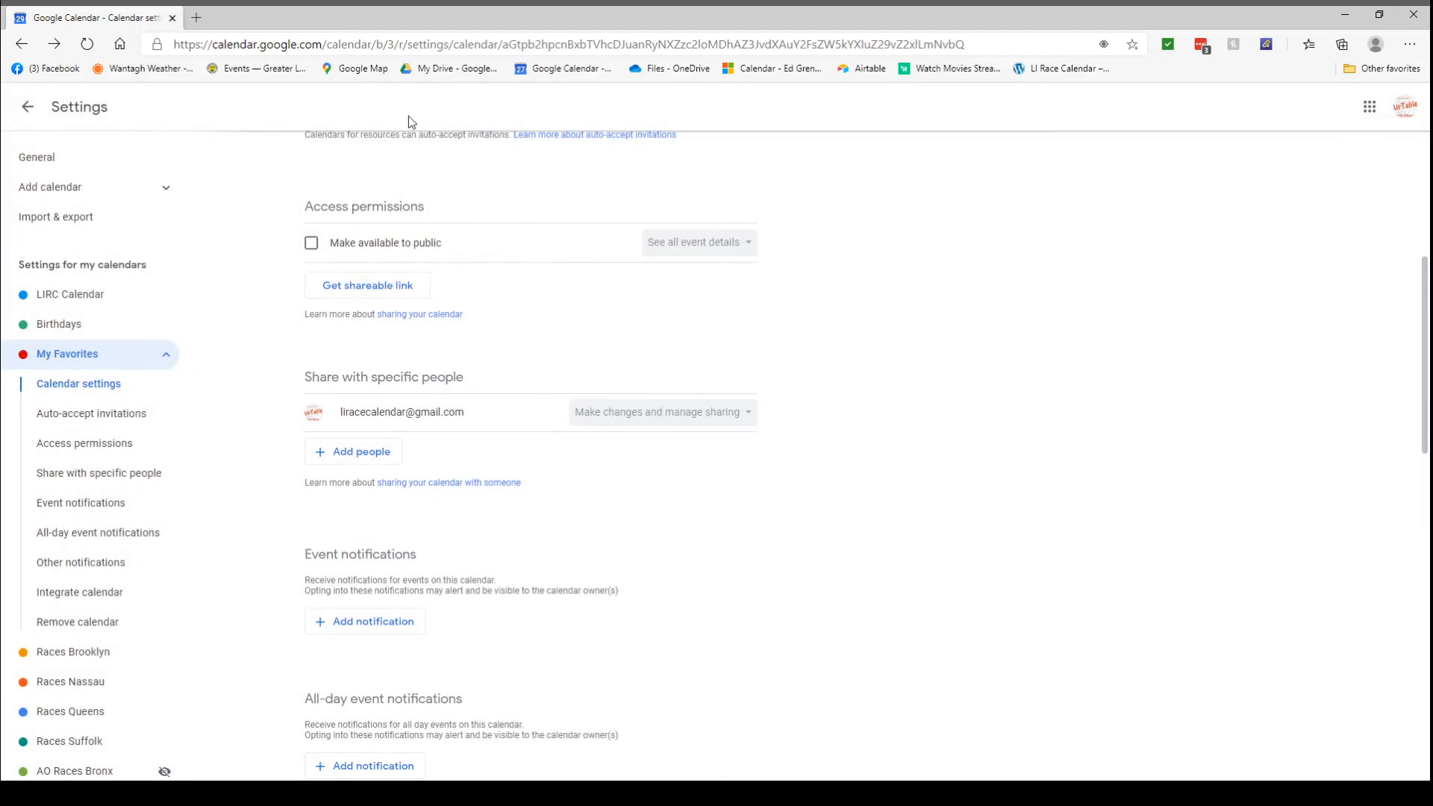
{"action": "left_click", "coordinate": [29, 110]}
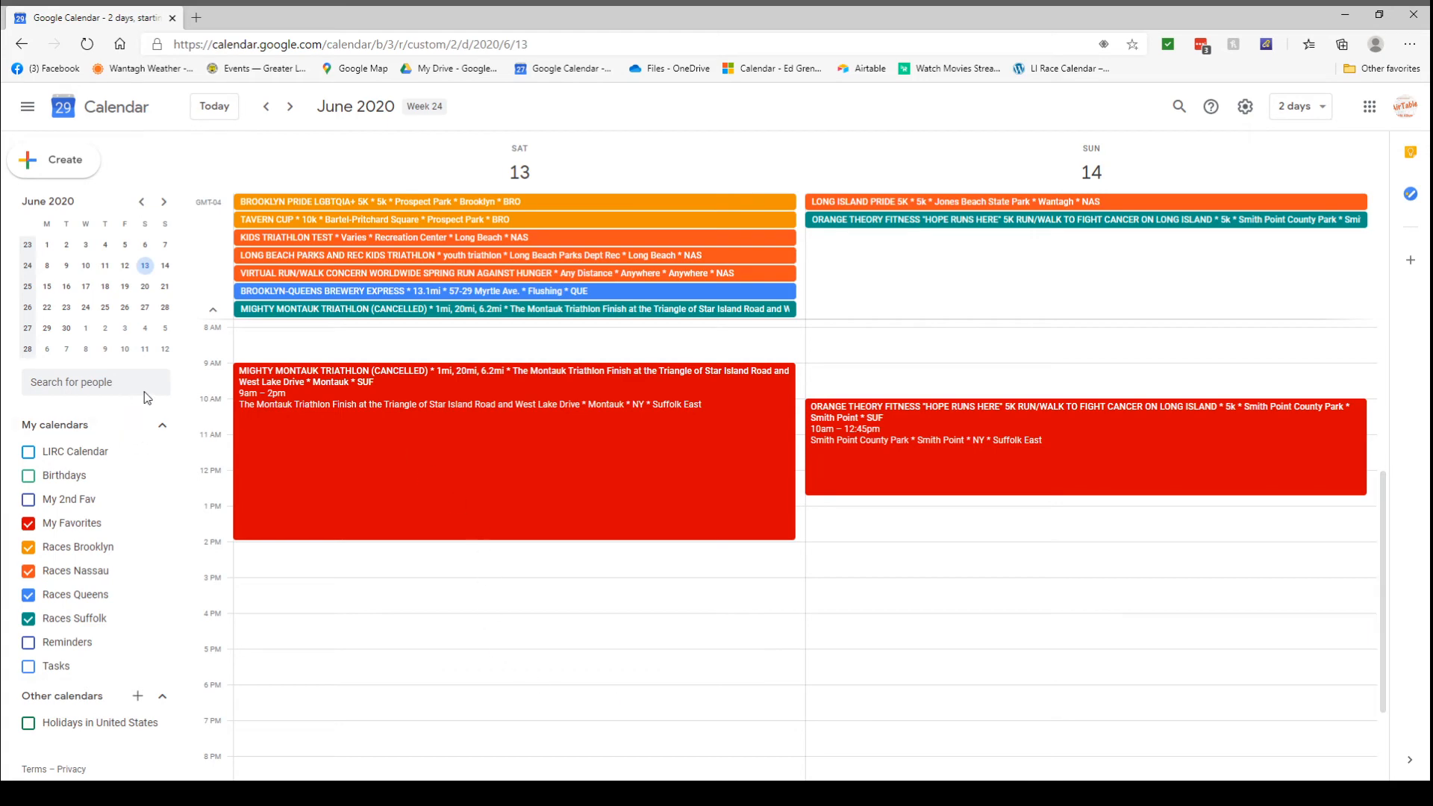
- Switch the calendar to month view and open the general settings at the view options
{"action": "mouse_move", "coordinate": [176, 471]}
{"action": "key", "text": "m"}
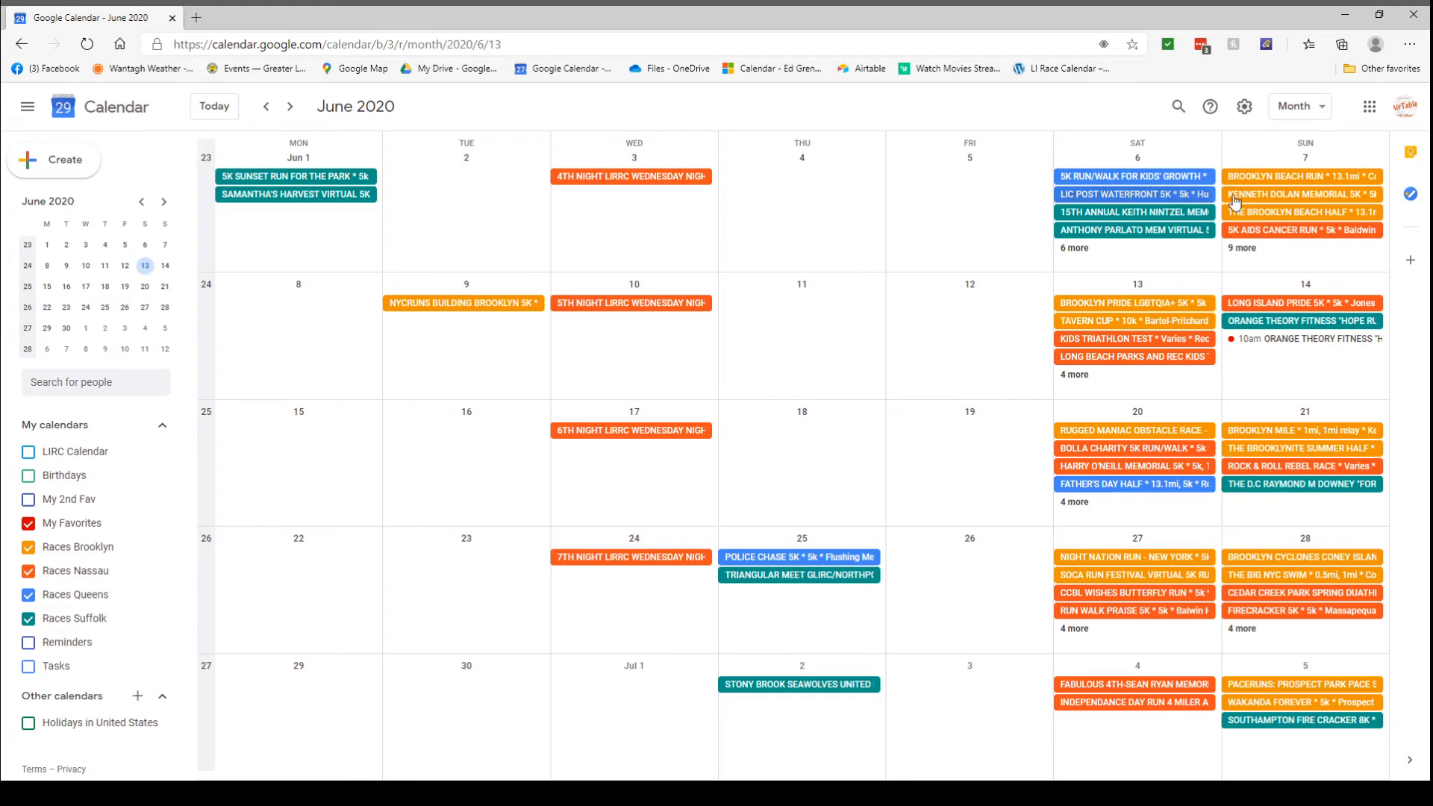
{"action": "left_click", "coordinate": [1242, 110]}
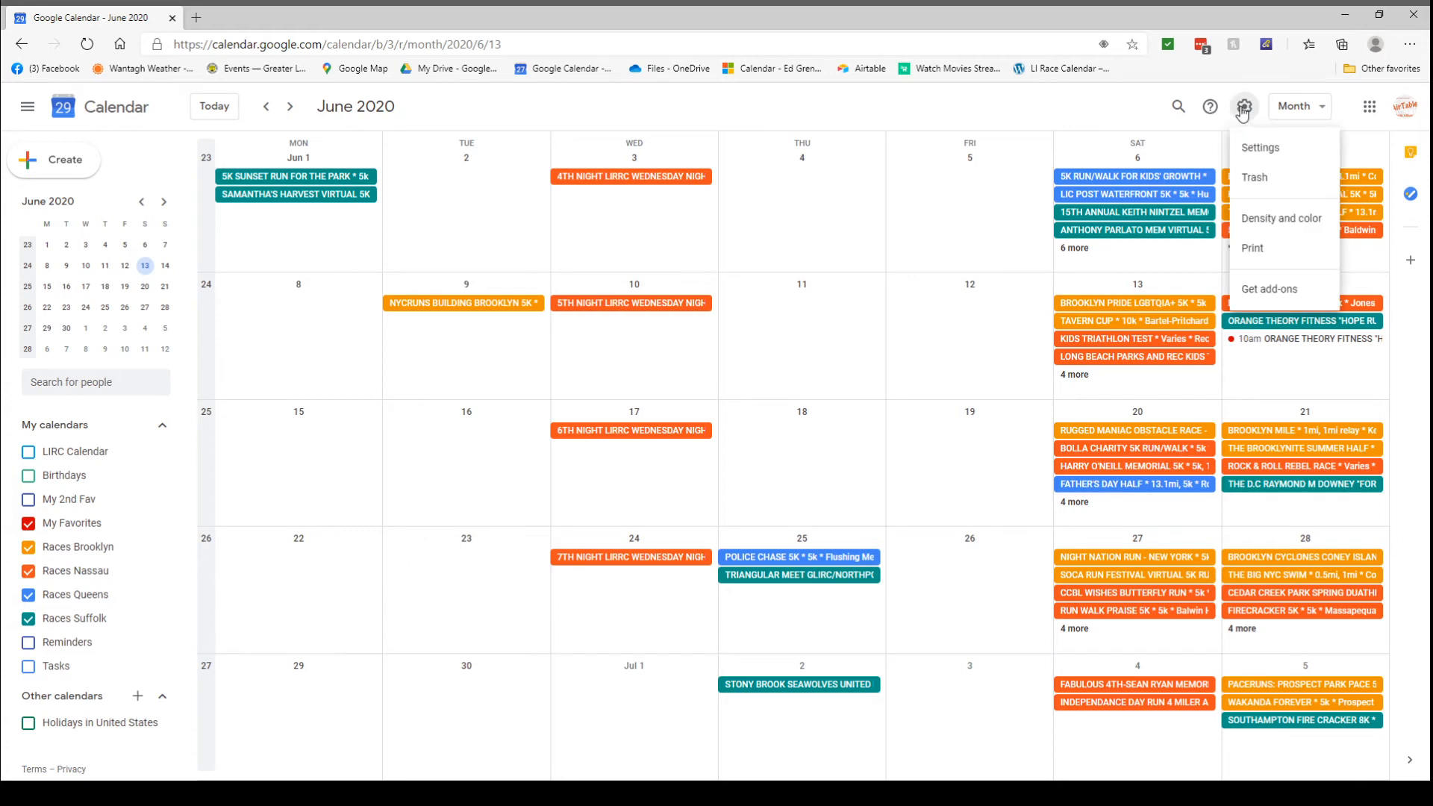
{"action": "left_click", "coordinate": [1278, 155]}
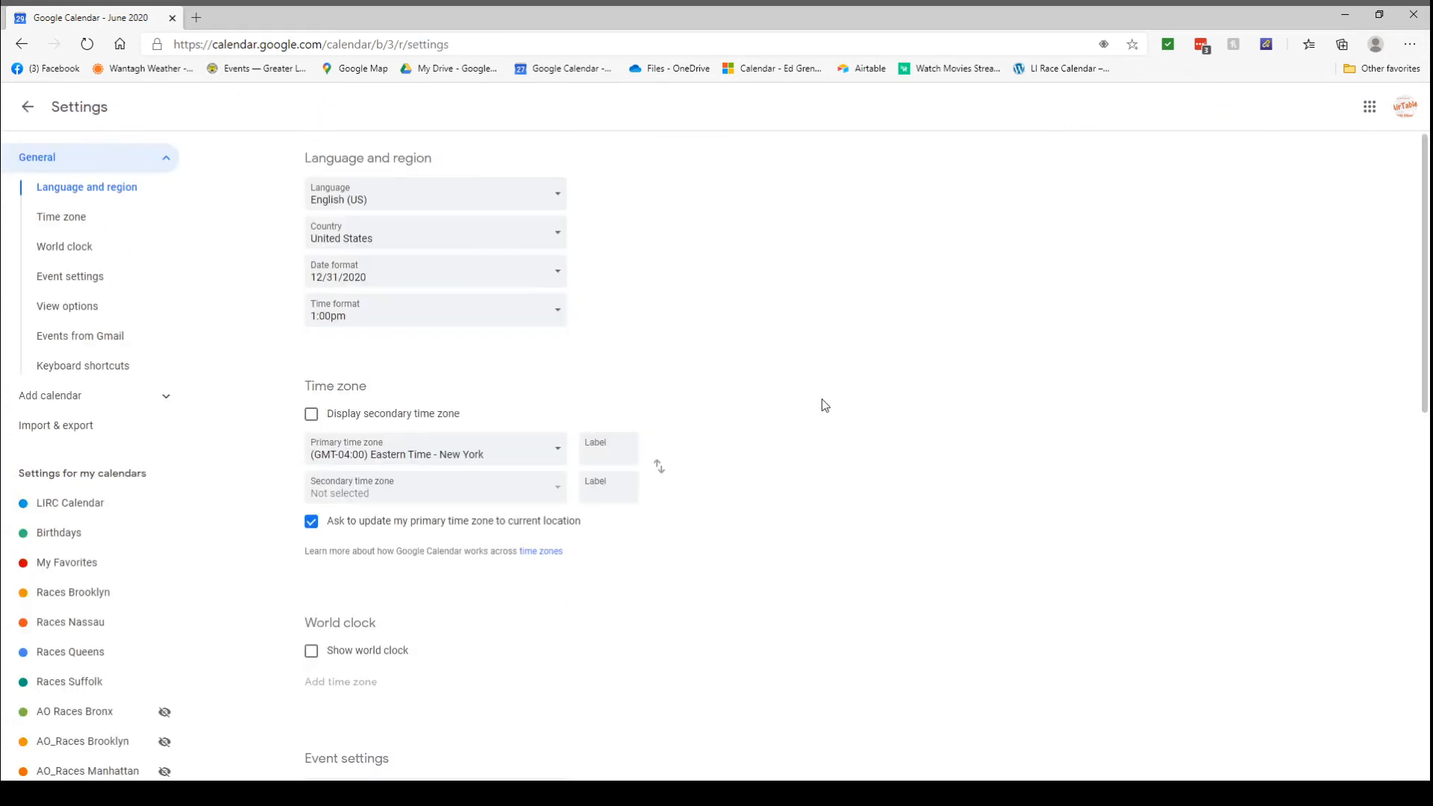
{"action": "scroll", "coordinate": [410, 333], "scroll_direction": "down", "scroll_amount": 5}
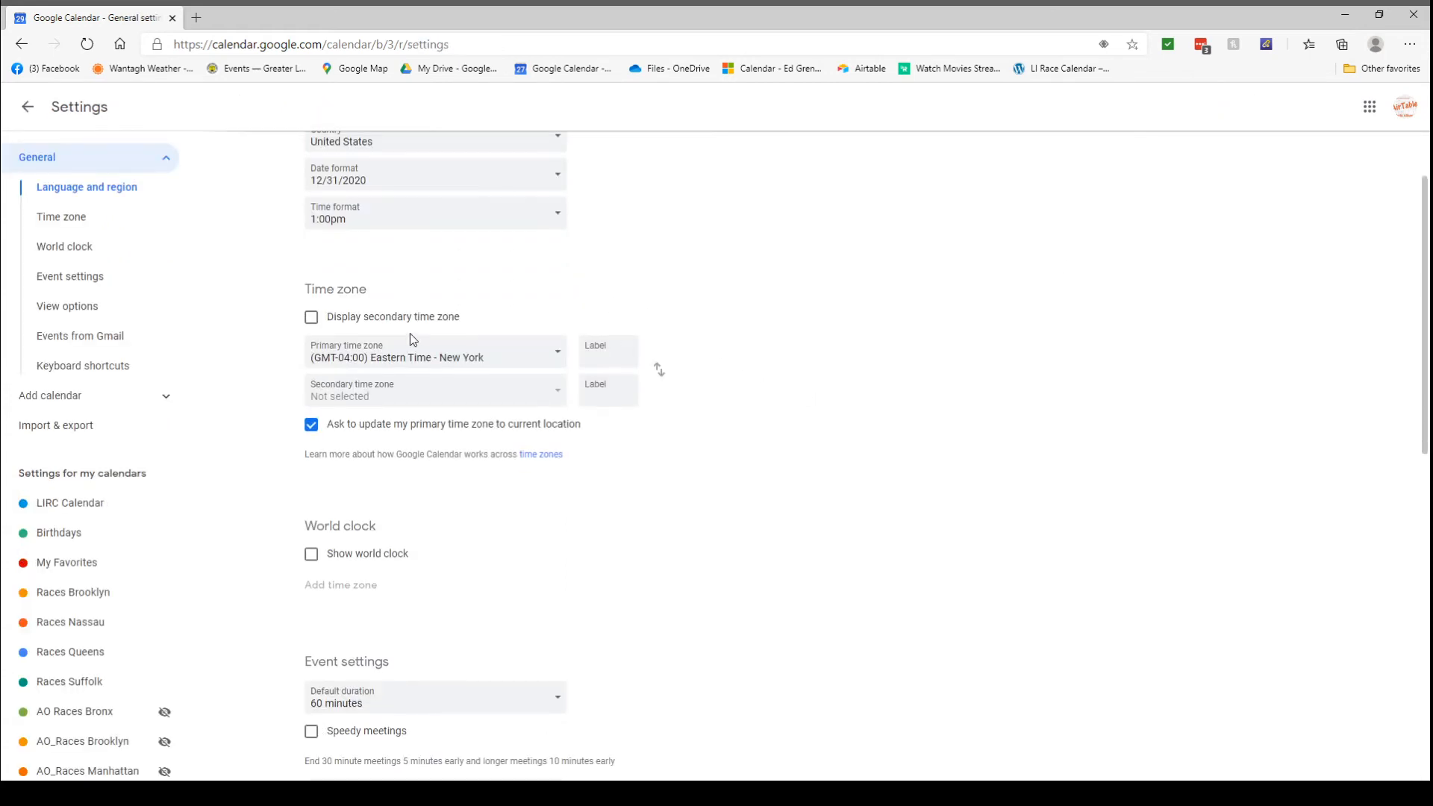
{"action": "scroll", "coordinate": [590, 290], "scroll_direction": "down", "scroll_amount": 3}
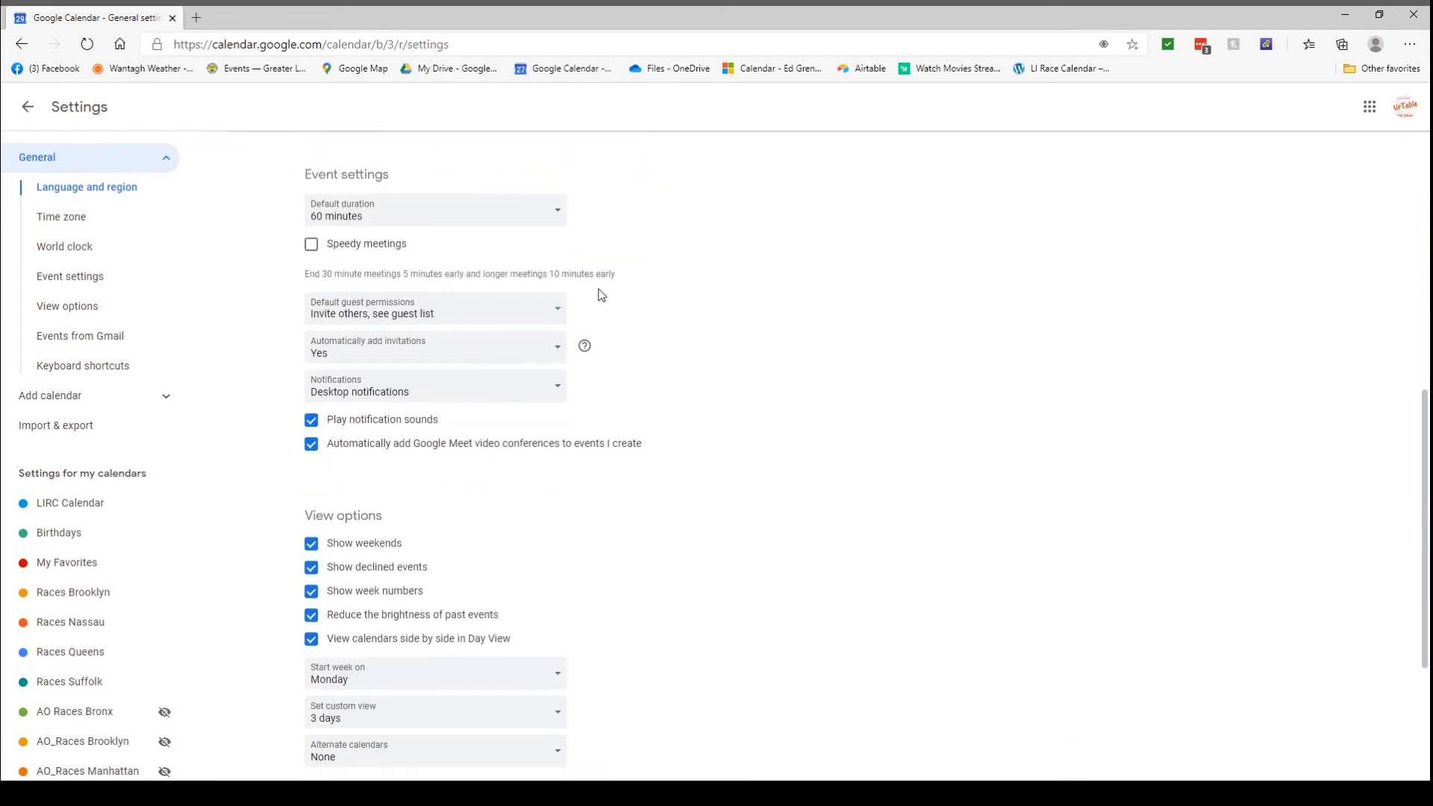
{"action": "scroll", "coordinate": [601, 297], "scroll_direction": "down", "scroll_amount": 3}
{"action": "scroll", "coordinate": [655, 306], "scroll_direction": "down", "scroll_amount": 1}
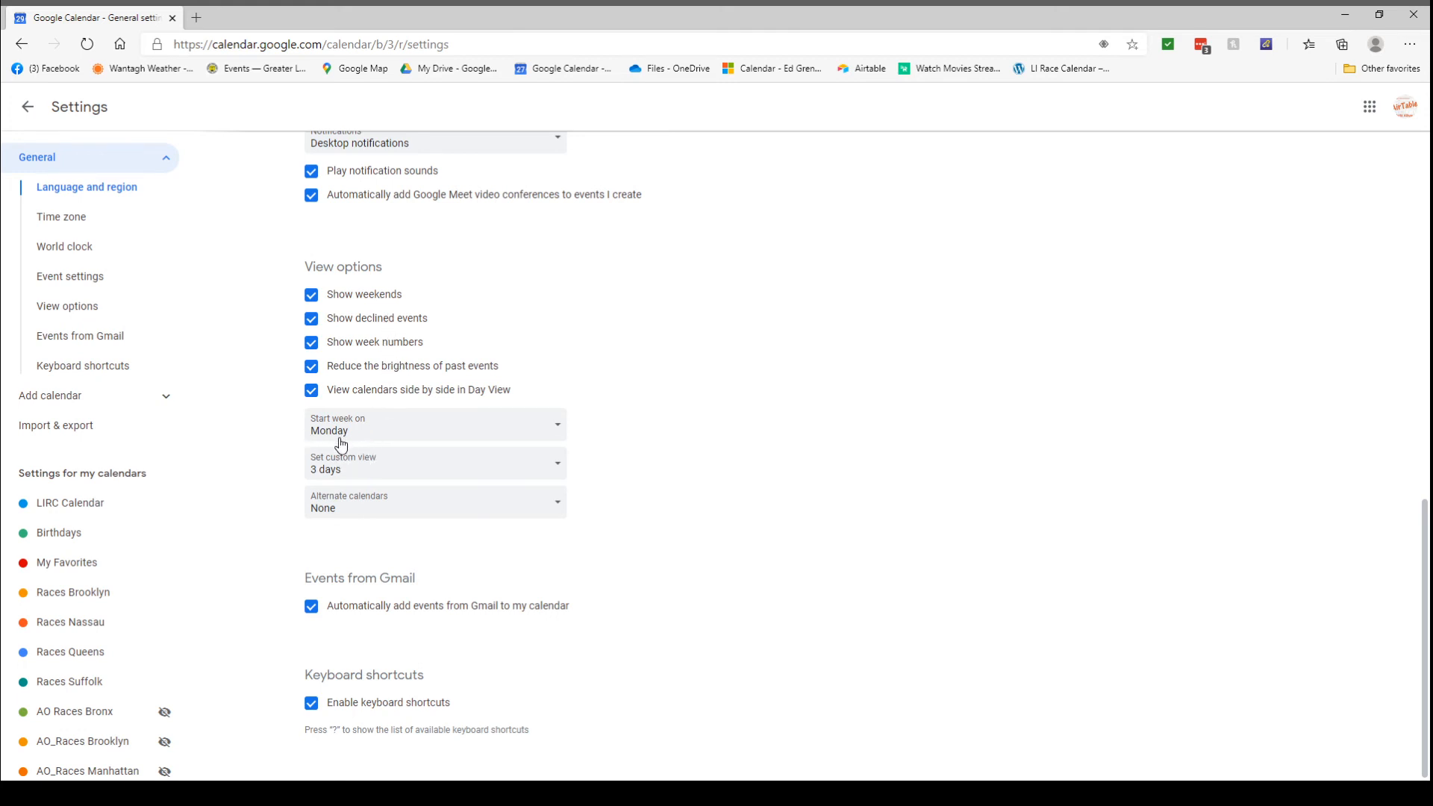
- Choose Monday as the start of the week and 3 days as the custom view, and return to the calendar
{"action": "left_click", "coordinate": [369, 424]}
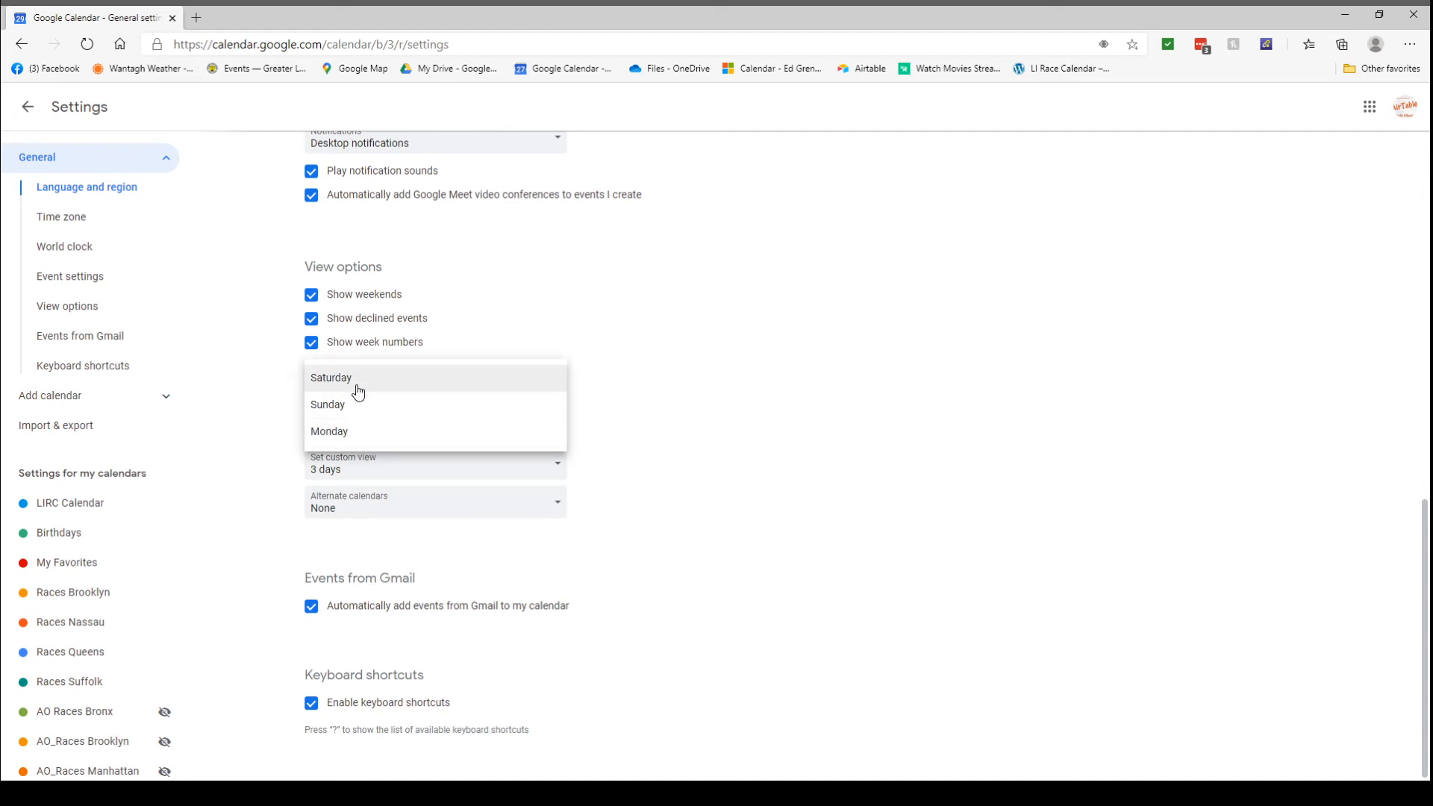
{"action": "left_click", "coordinate": [333, 433]}
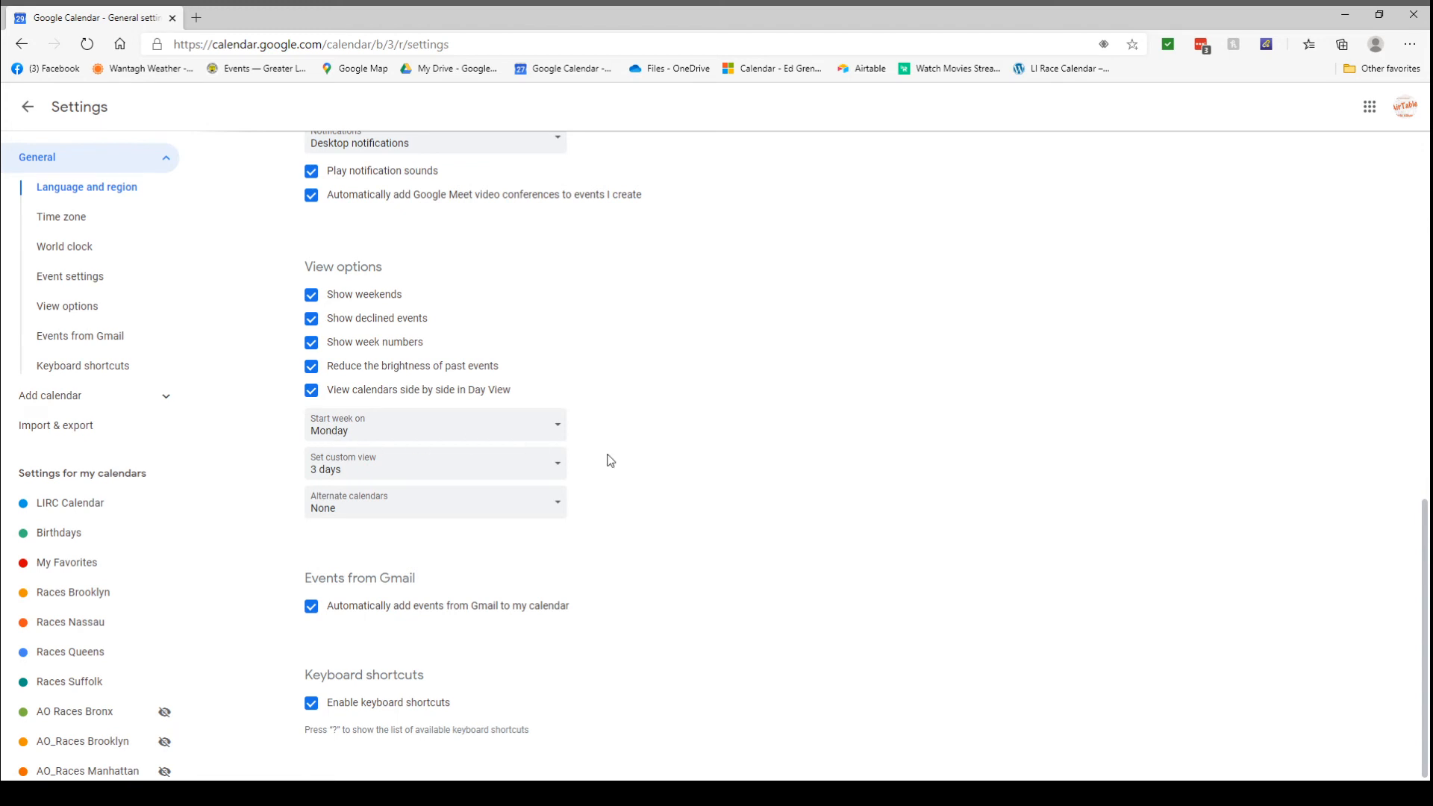
{"action": "left_click", "coordinate": [347, 468]}
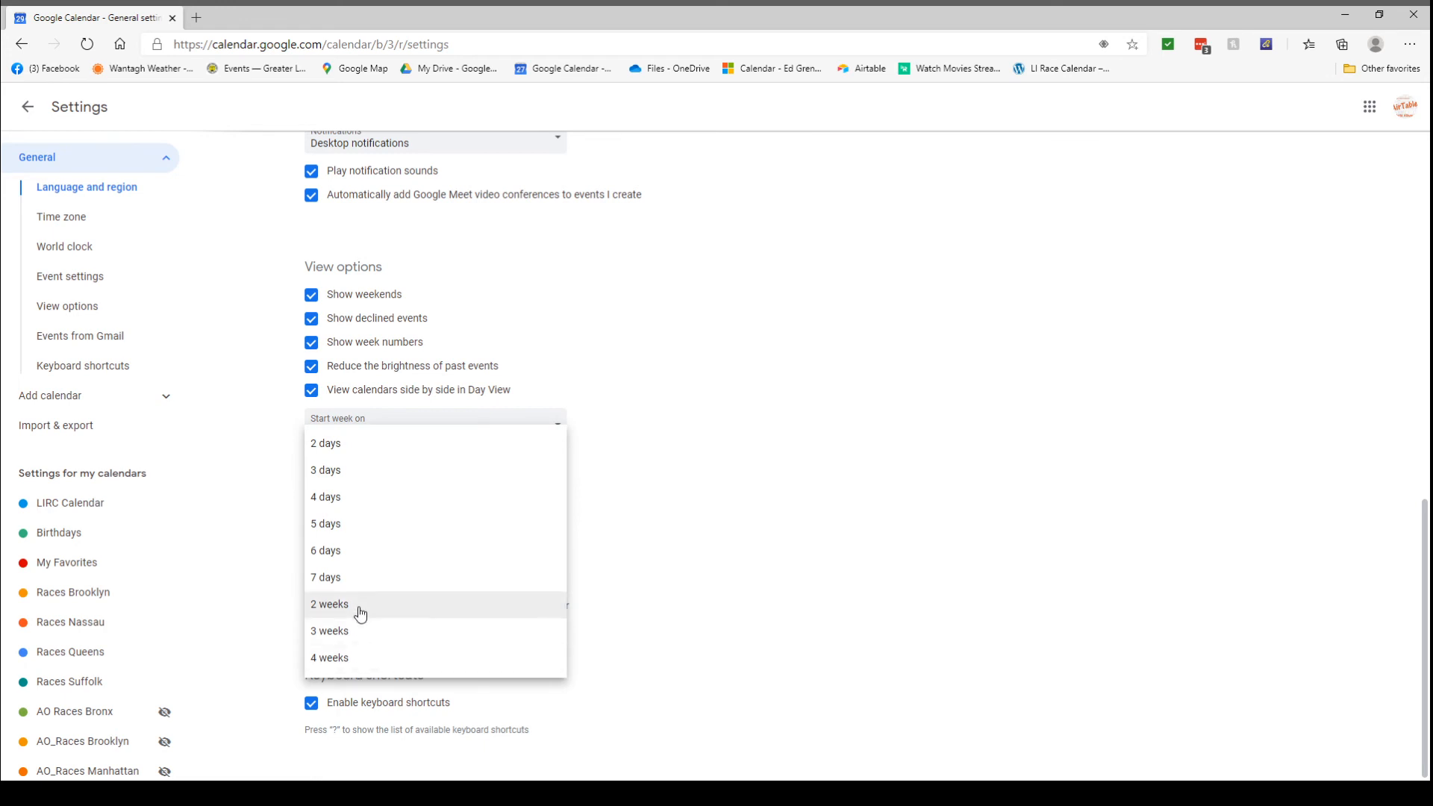
{"action": "left_click", "coordinate": [336, 468]}
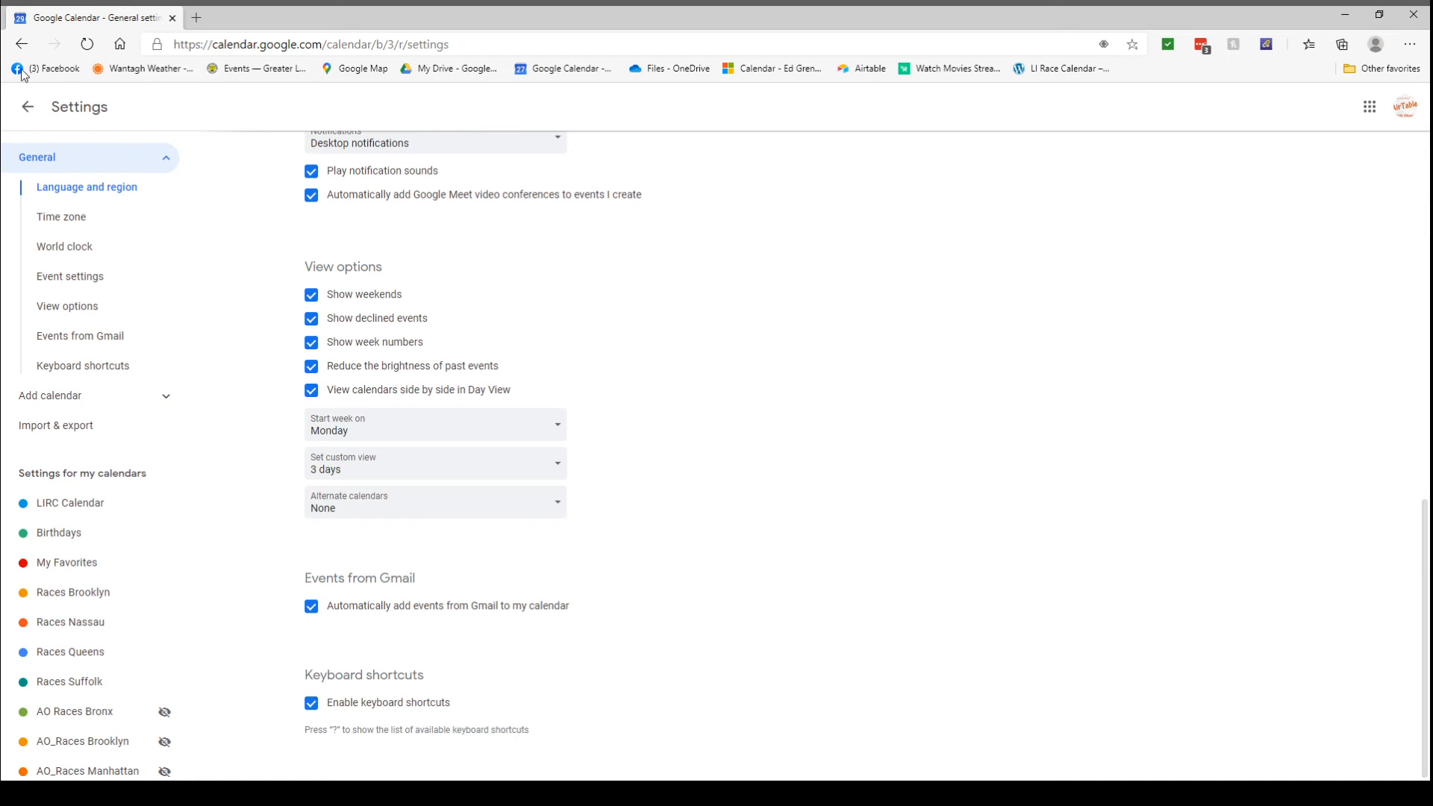
{"action": "left_click", "coordinate": [28, 107]}
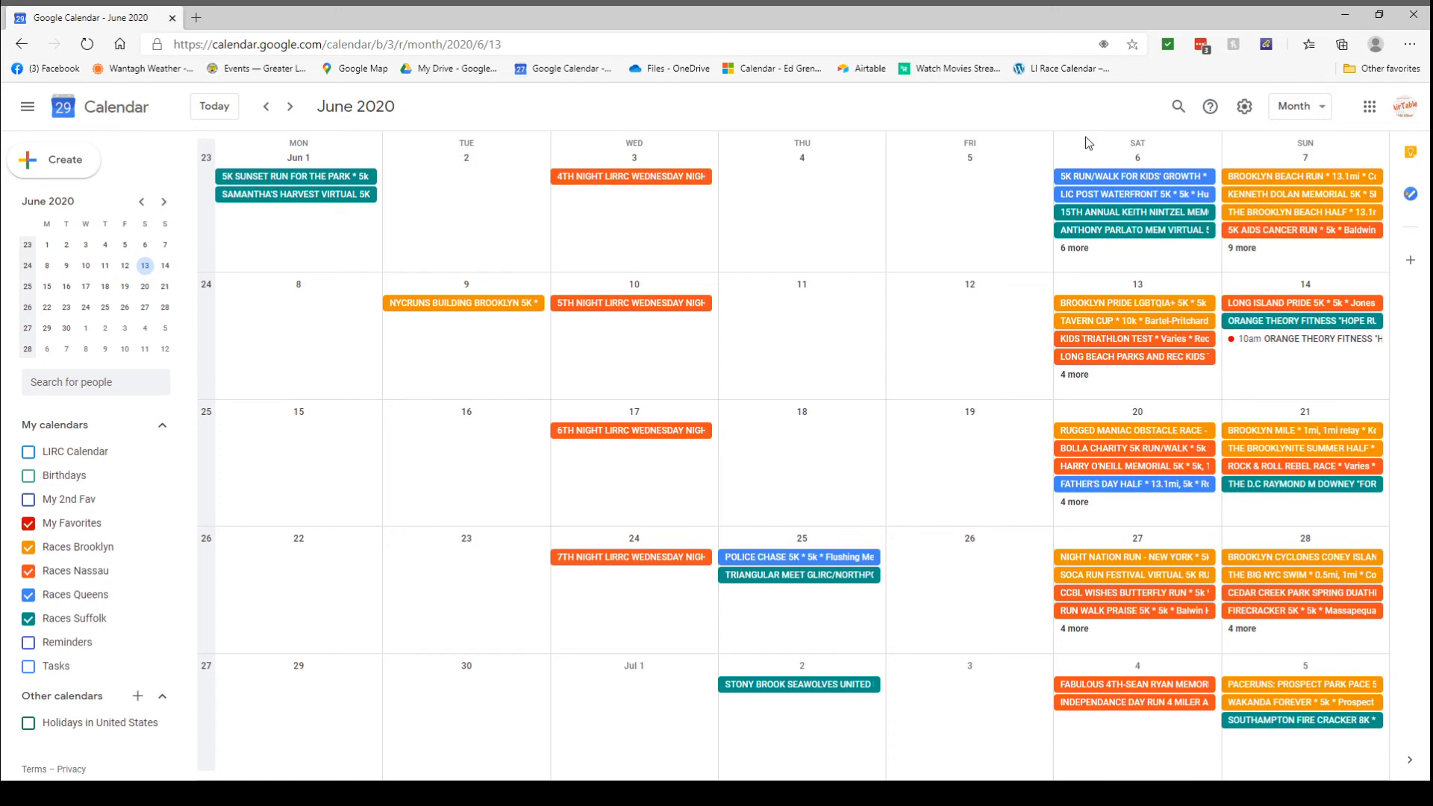
- Show the events as a schedule list and search the calendars for "pride"
{"action": "left_click", "coordinate": [1276, 109]}
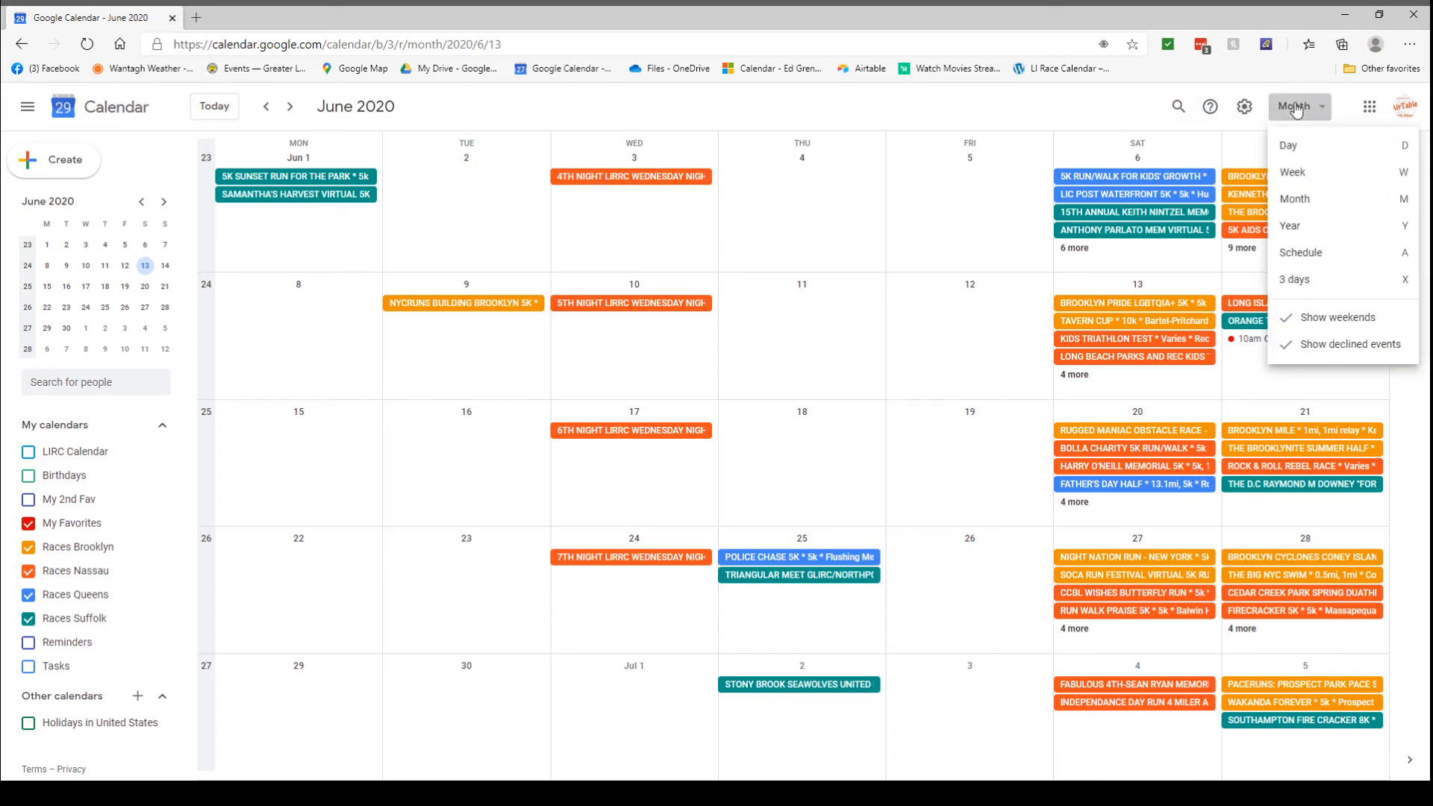
{"action": "left_click", "coordinate": [1300, 256]}
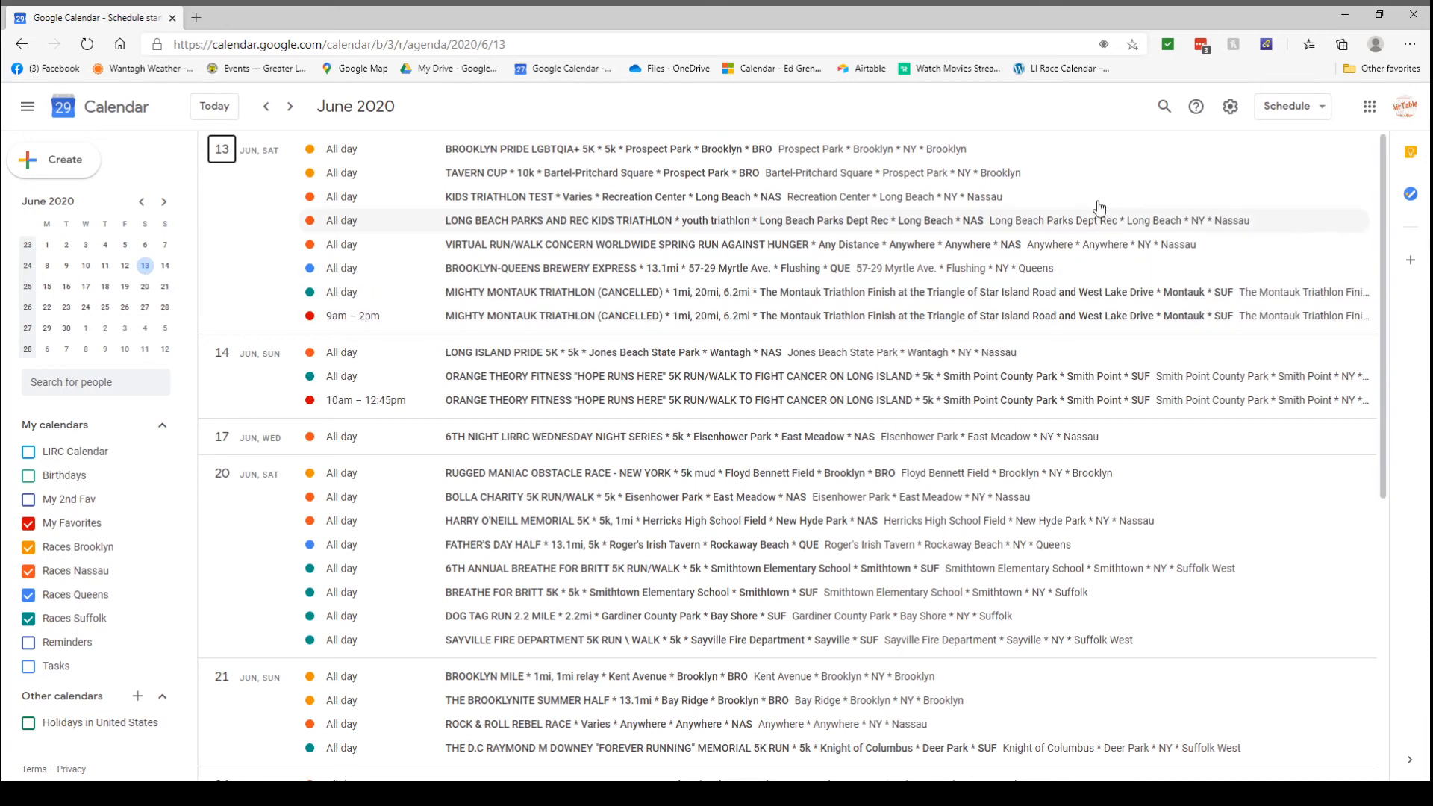
{"action": "left_click", "coordinate": [1159, 108]}
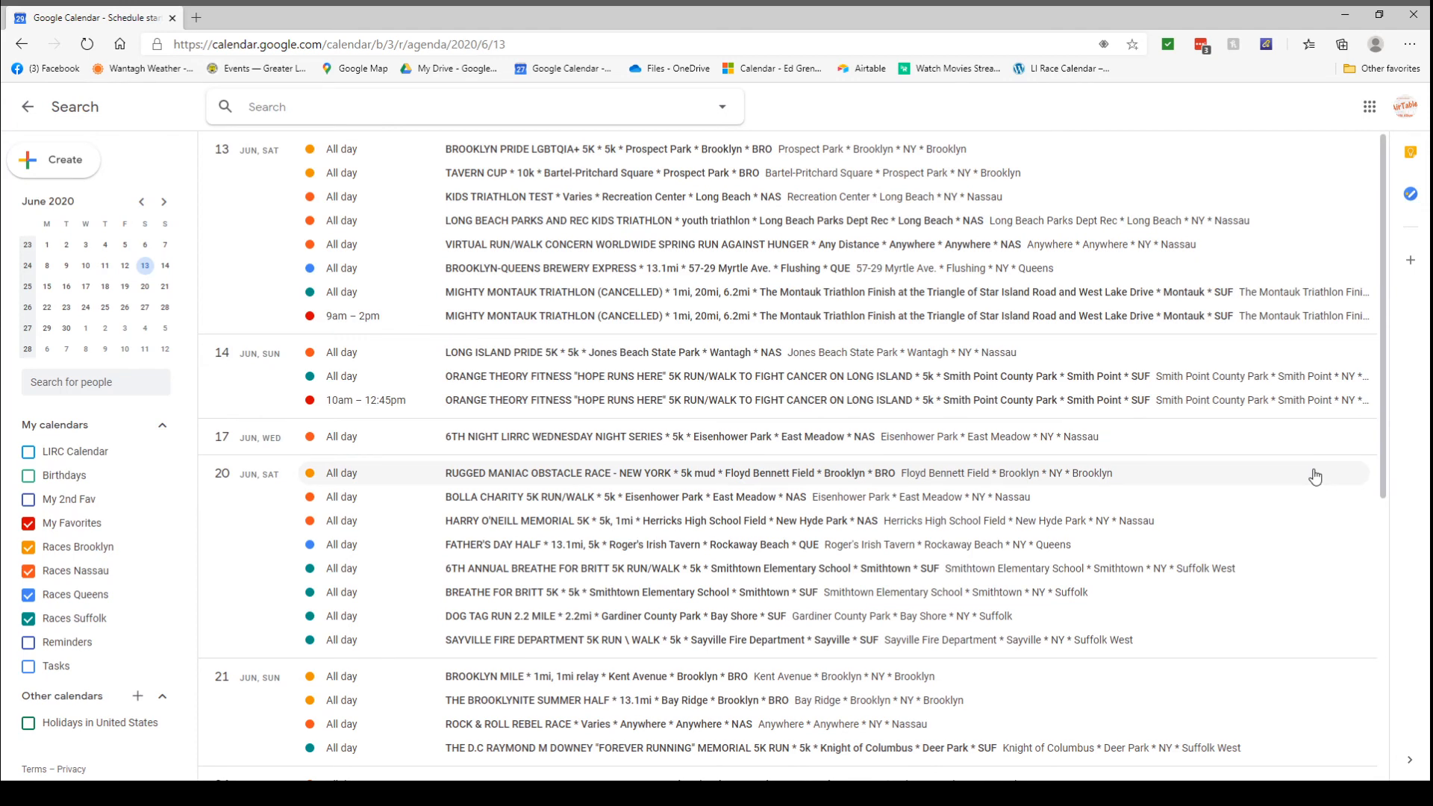
{"action": "type", "text": "pride"}
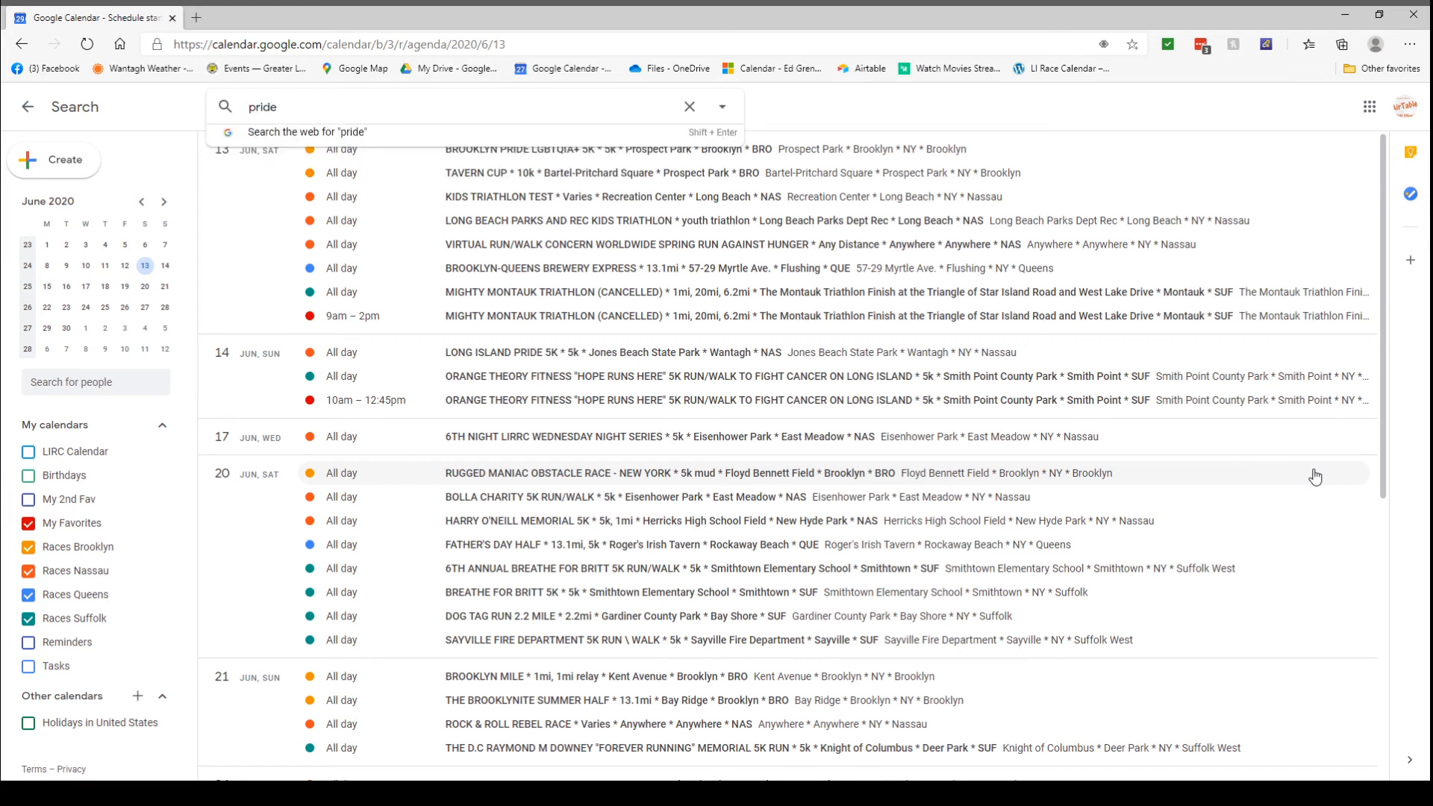
{"action": "key", "text": "Return"}
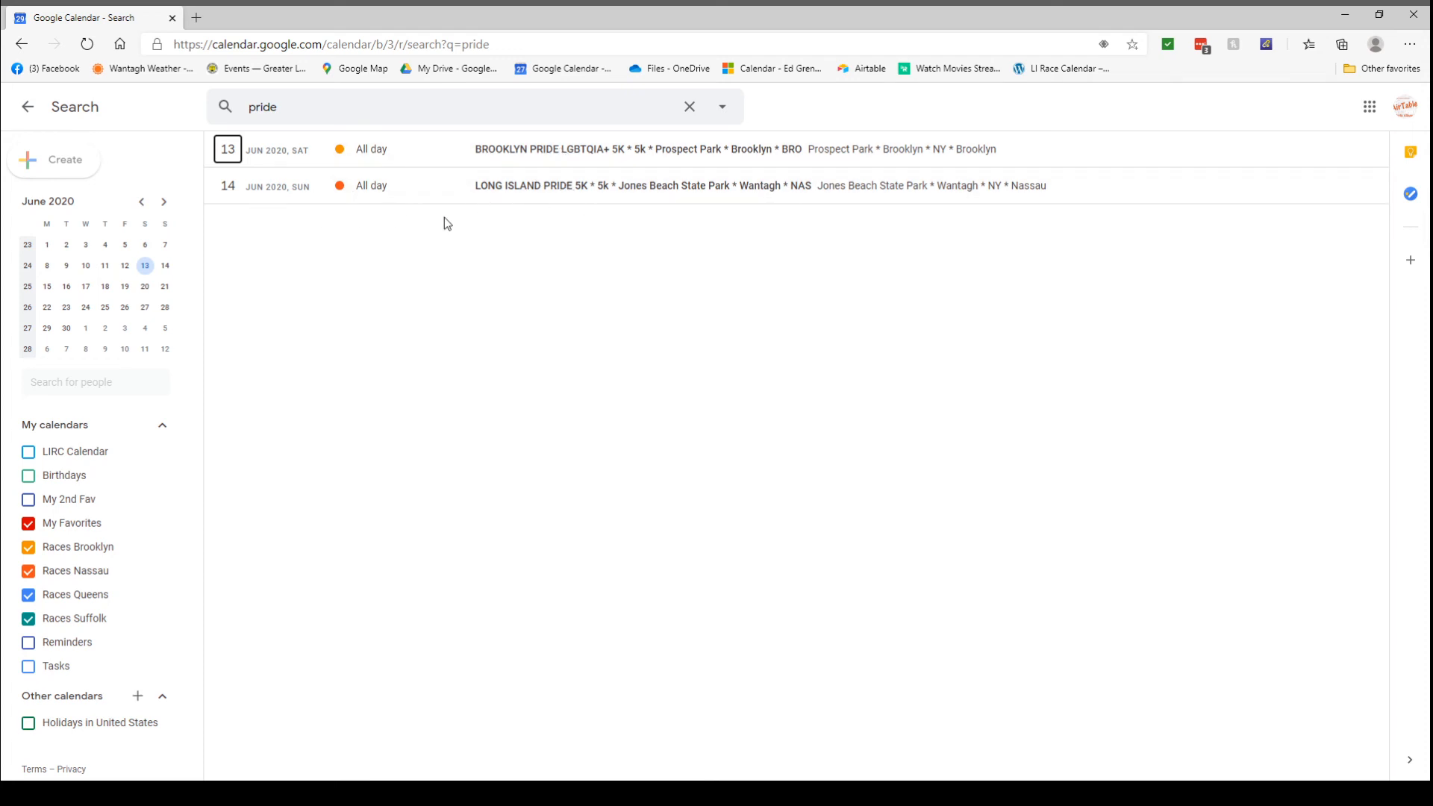
- Replace the search term with "mighty" and run the search
{"action": "left_click", "coordinate": [689, 108]}
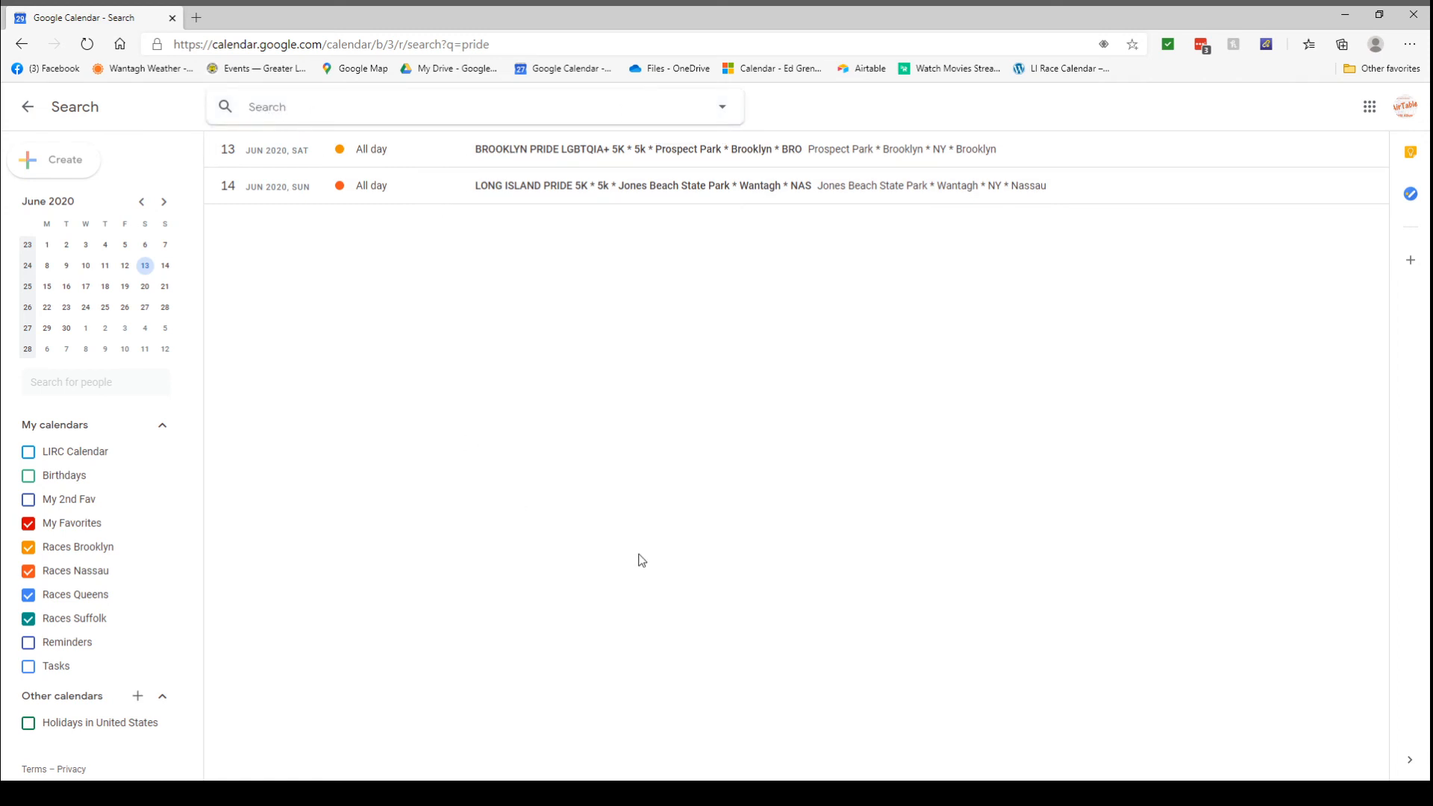
{"action": "type", "text": "mighty"}
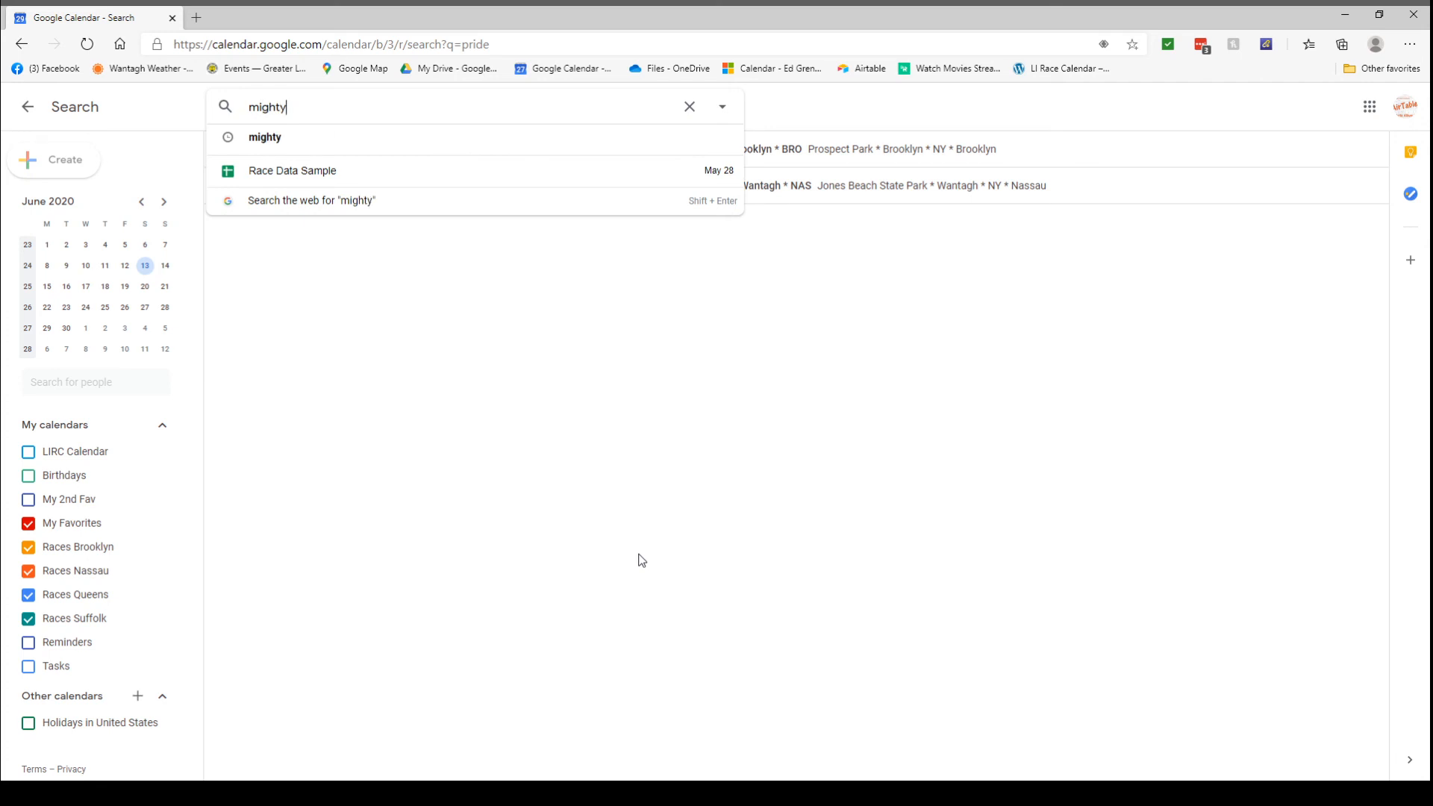
{"action": "key", "text": "Return"}
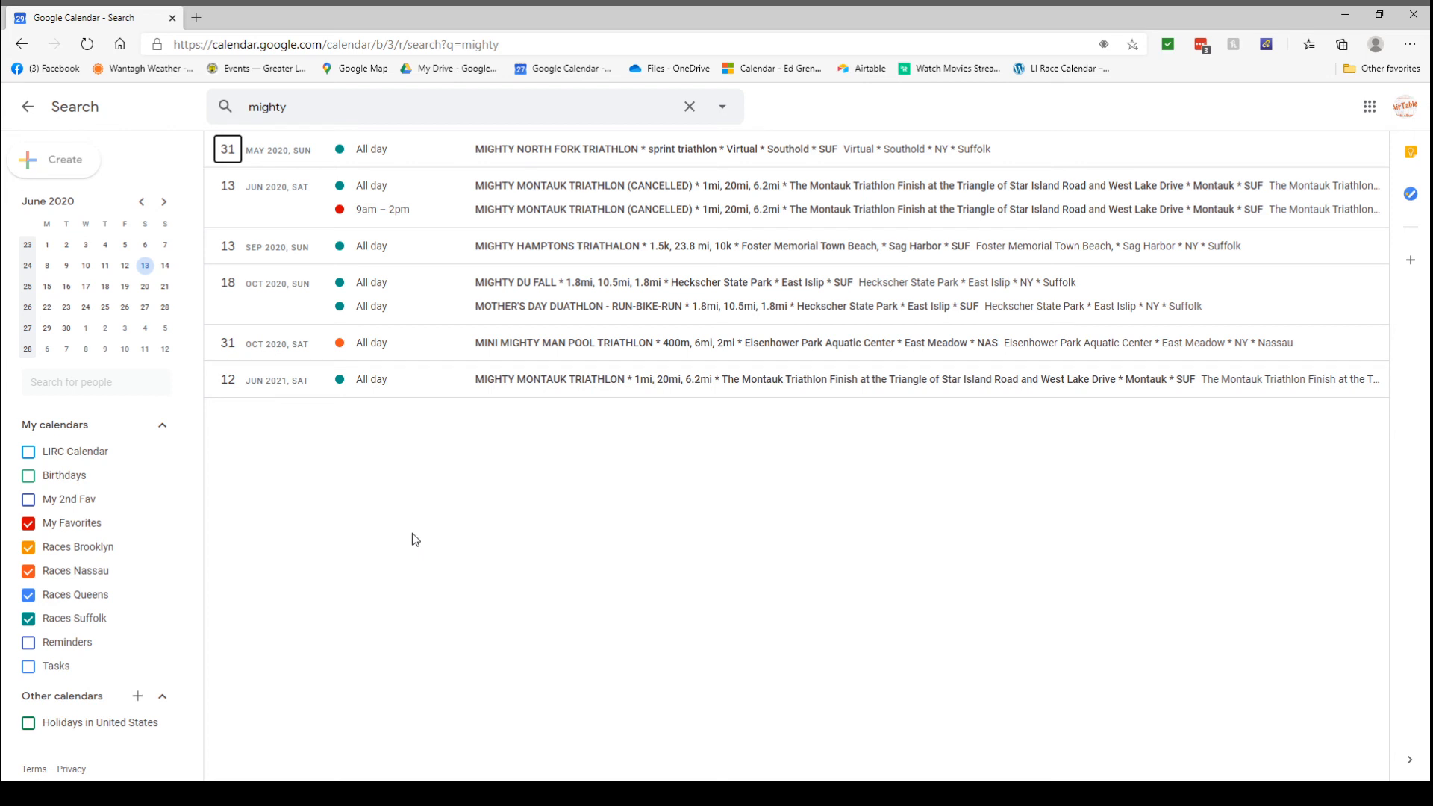
- View the advanced search options, clear the search term and return to the schedule list
{"action": "left_click", "coordinate": [721, 107]}
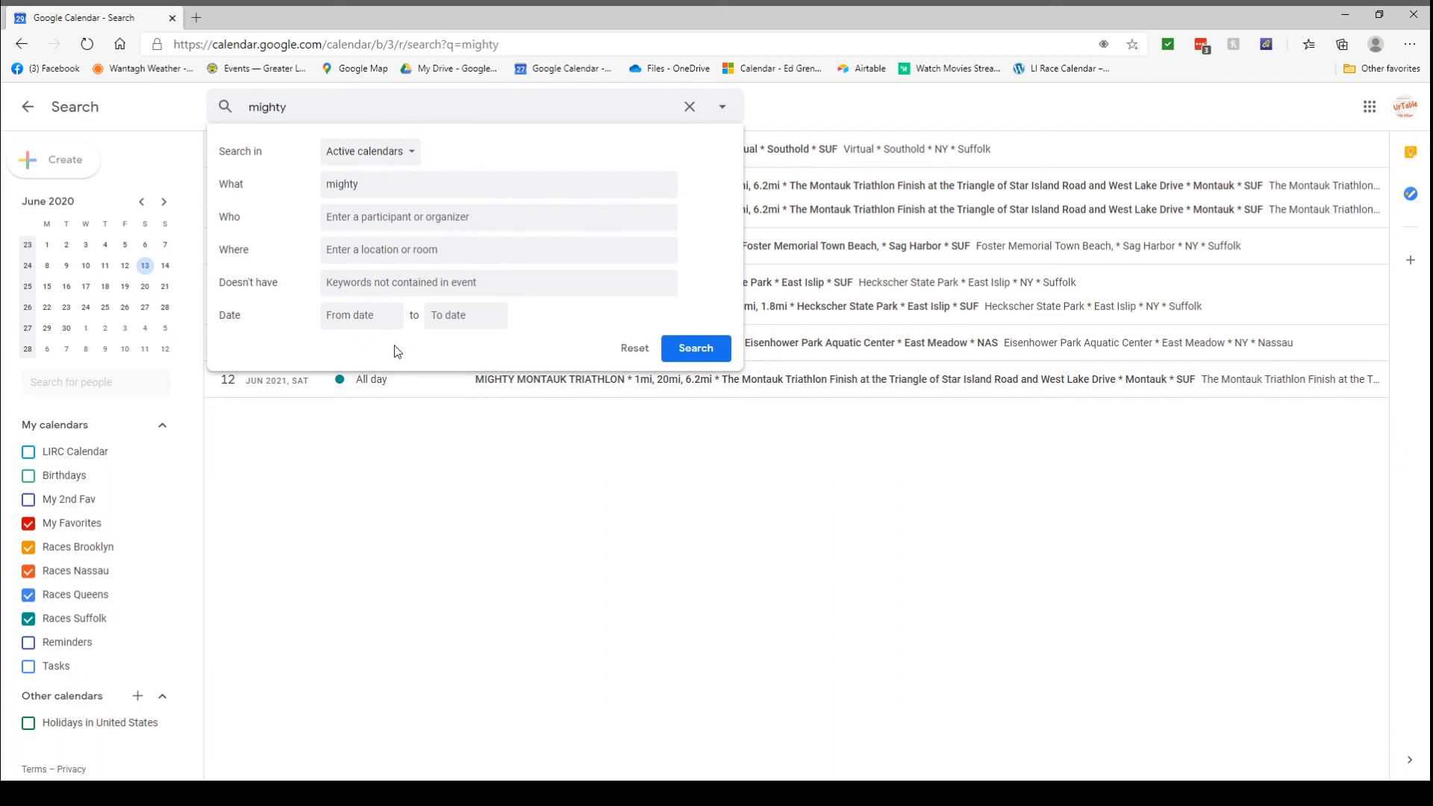
{"action": "left_click", "coordinate": [687, 106]}
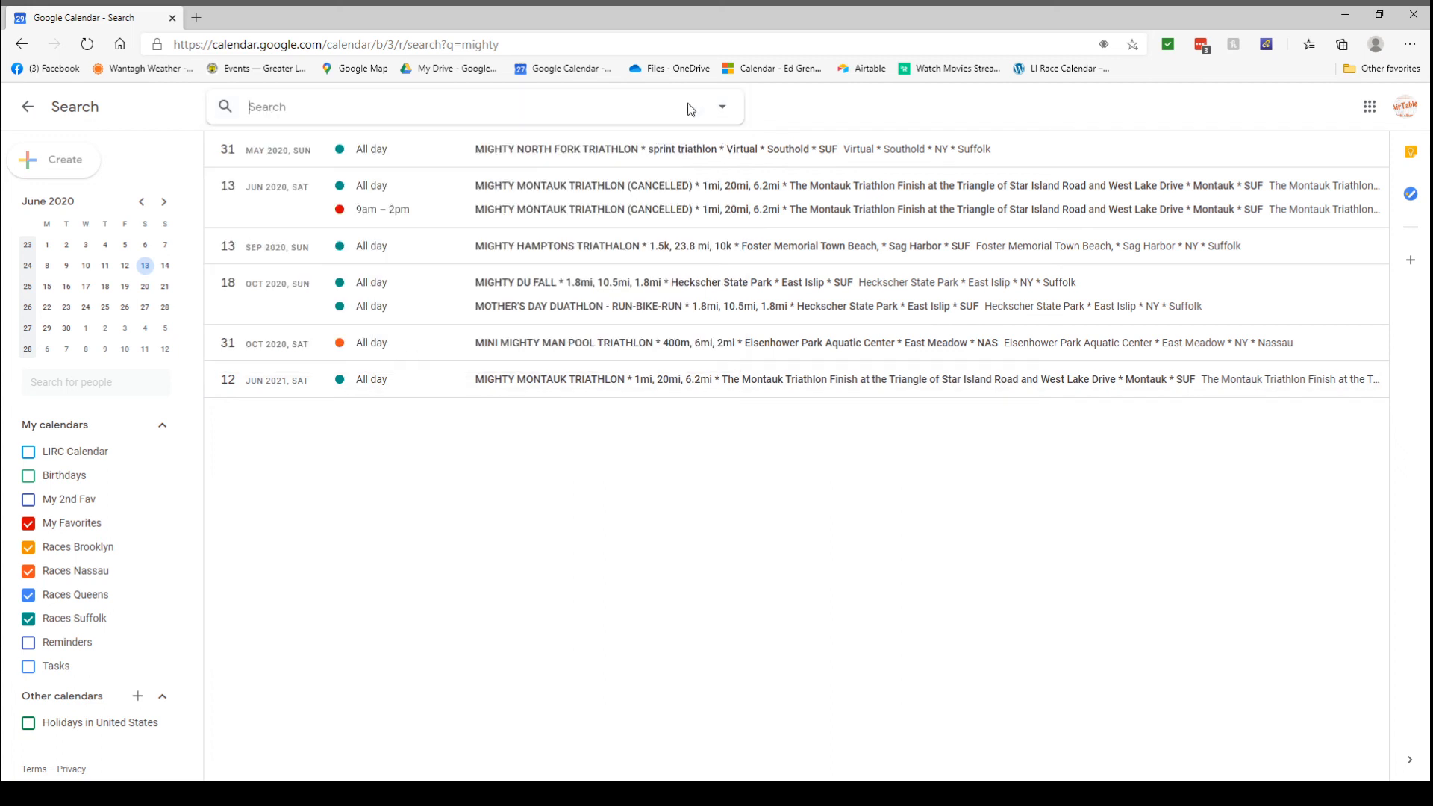
{"action": "left_click", "coordinate": [27, 114]}
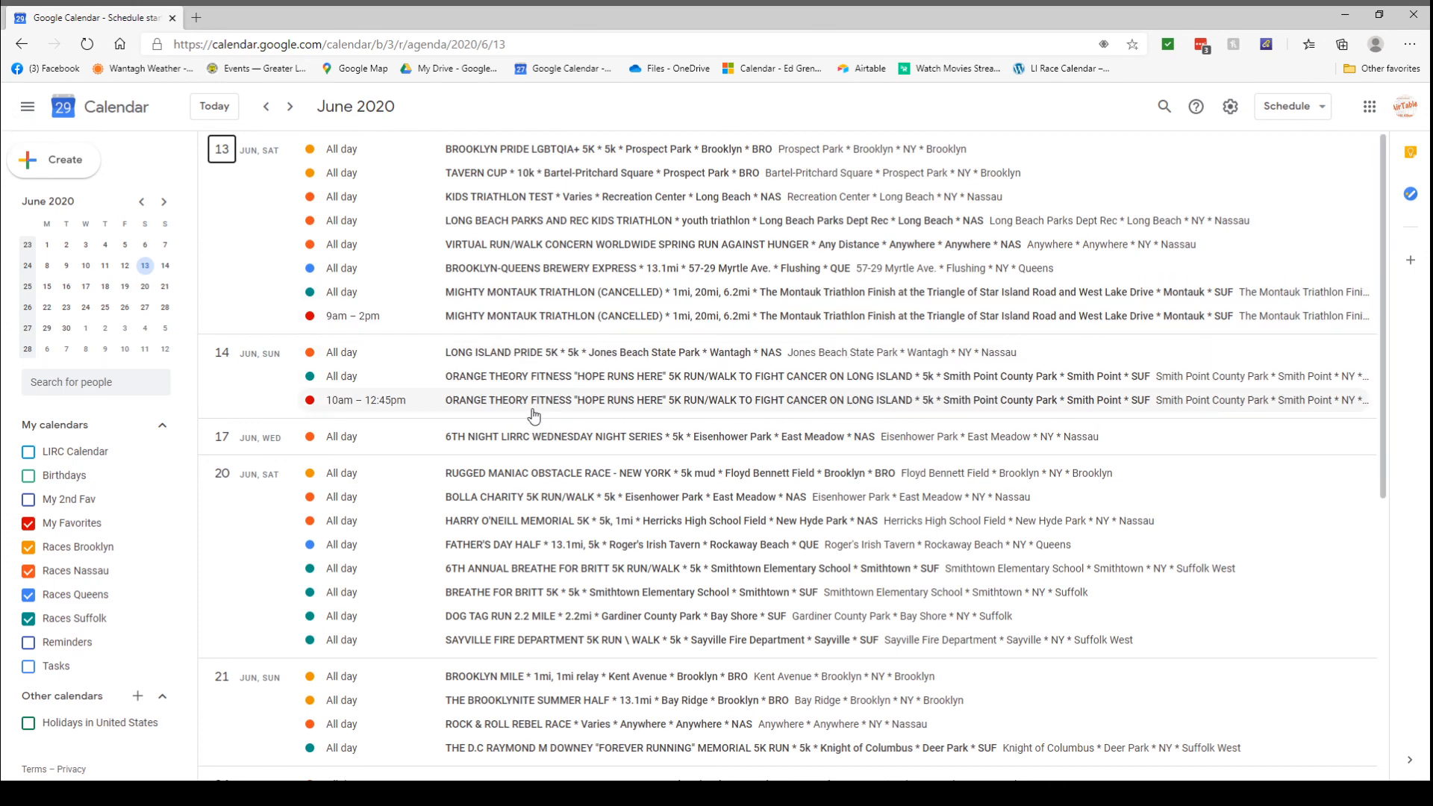
- Switch the schedule list back to the June 2020 month view
{"action": "key", "text": "m"}
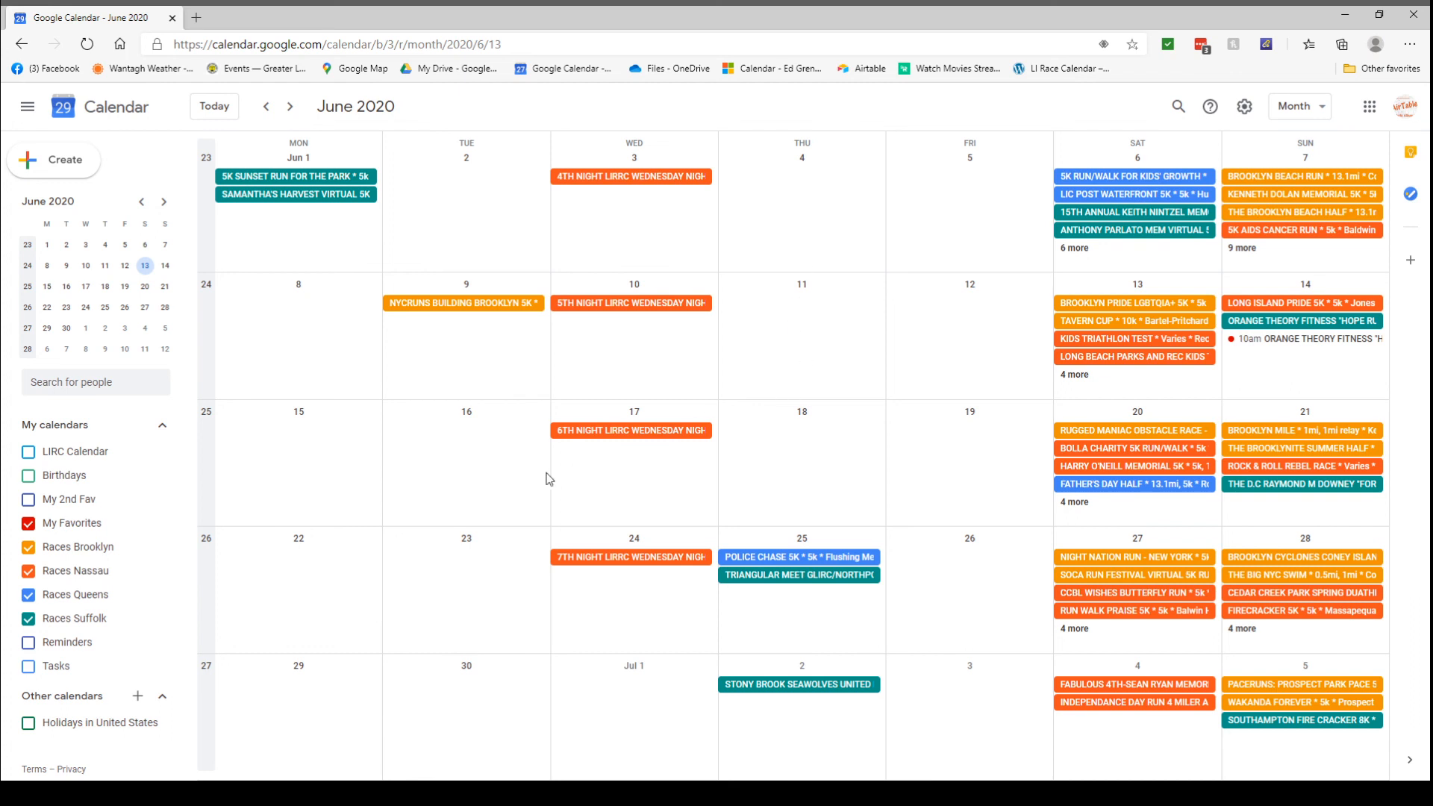
{"action": "mouse_move", "coordinate": [156, 590]}
{"action": "left_click", "coordinate": [843, 792]}
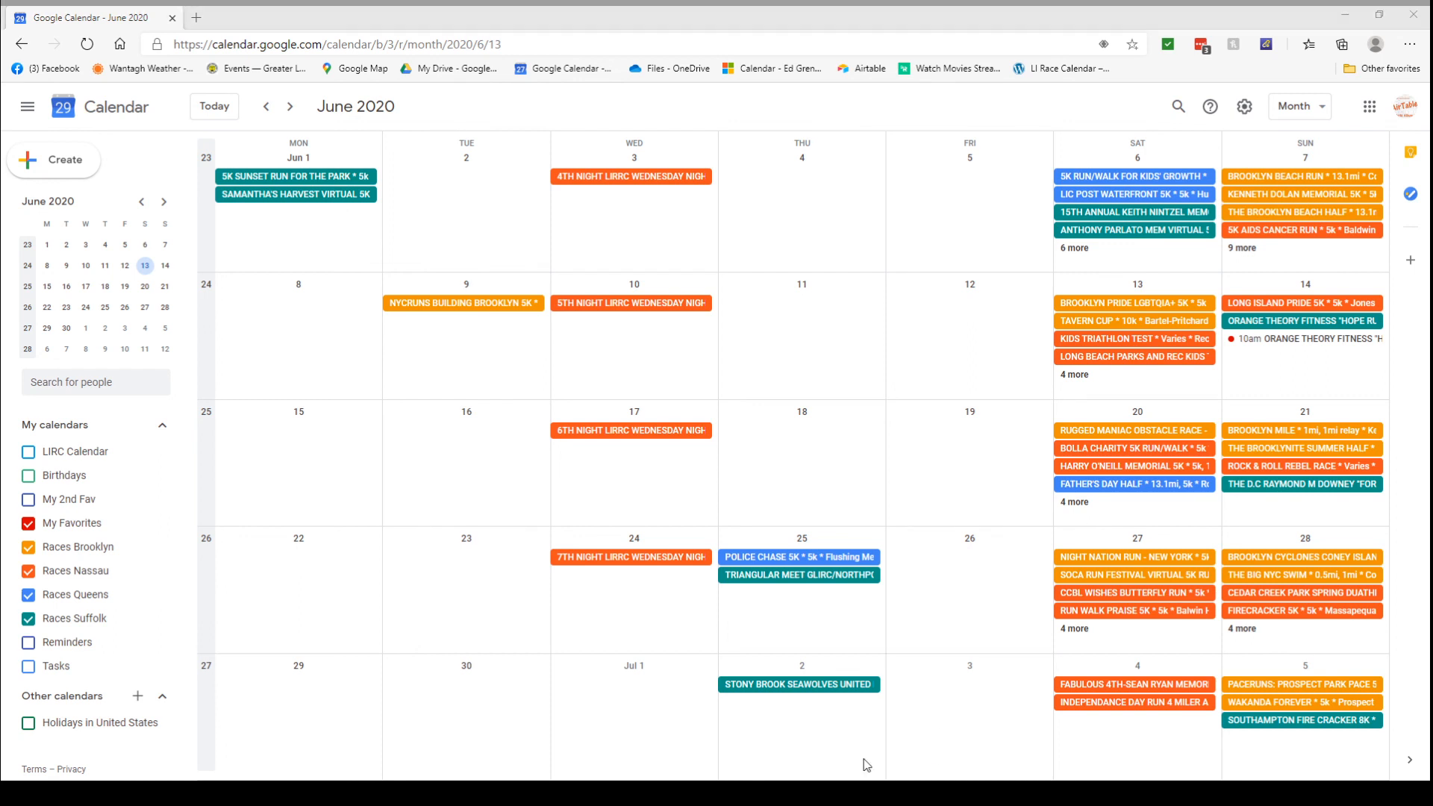